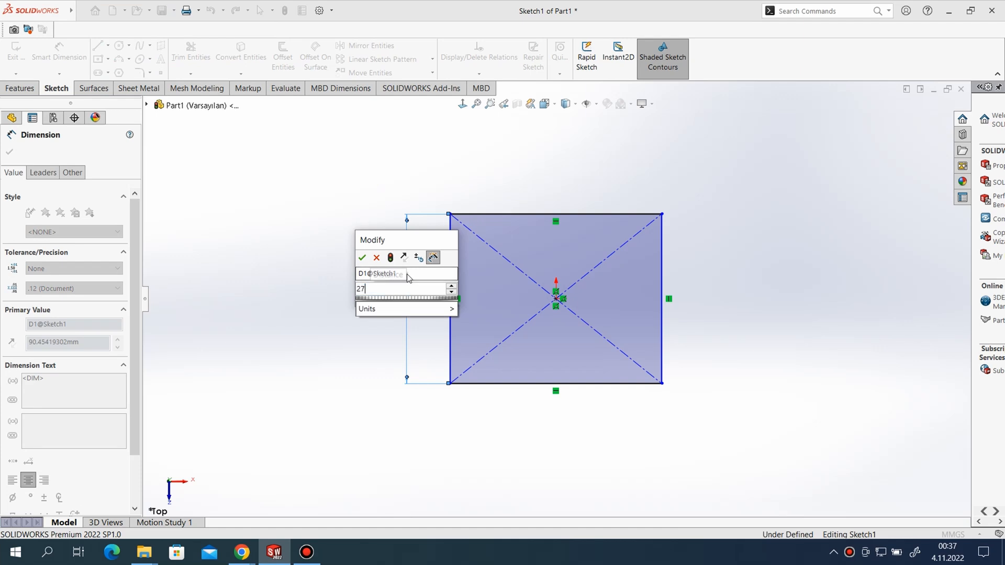
# Dimension the centre rectangle with a height of 270 mm and a width of 380 mm
pyautogui.press('Return')
pyautogui.click(481, 214)
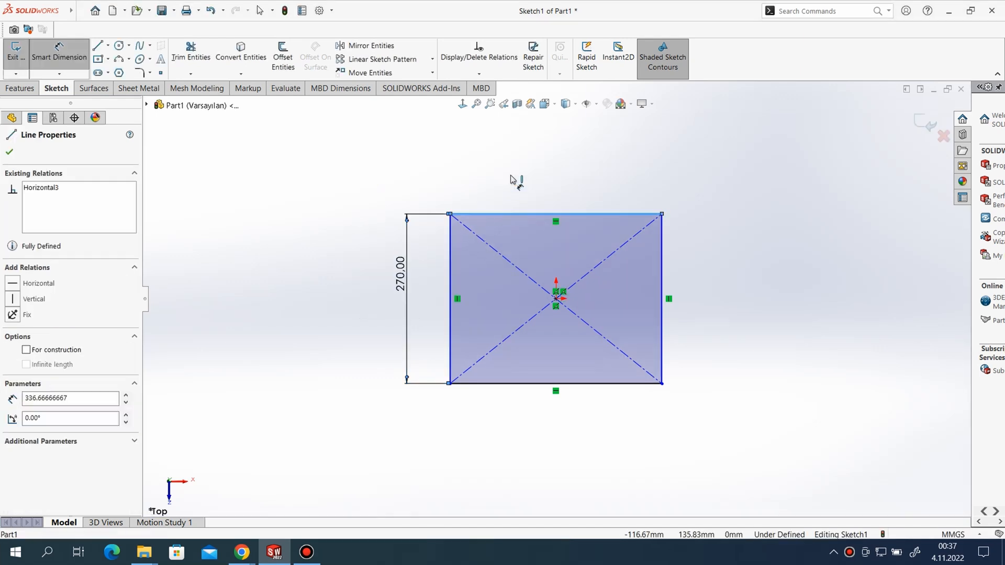
pyautogui.click(518, 178)
pyautogui.write('380')
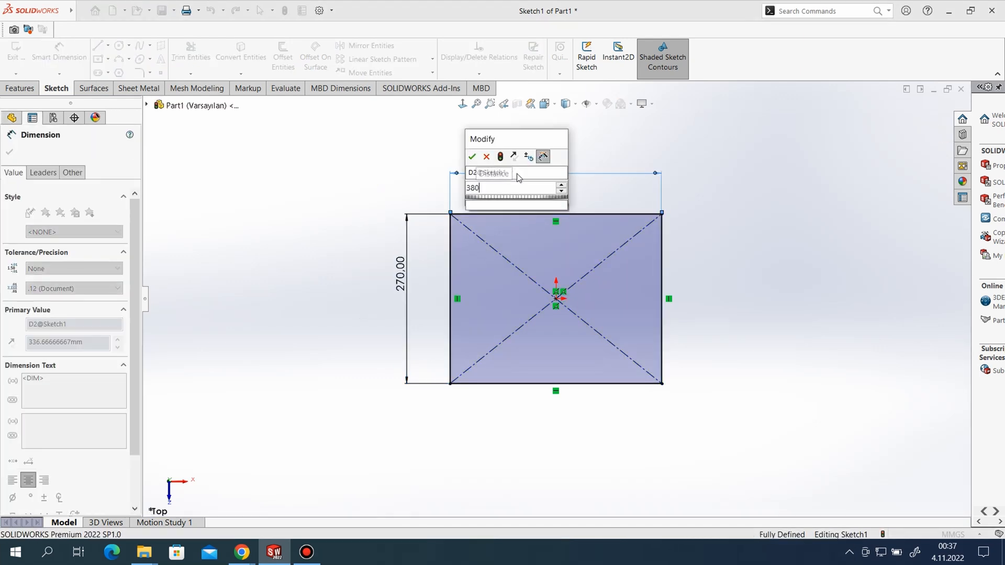
pyautogui.press('Return')
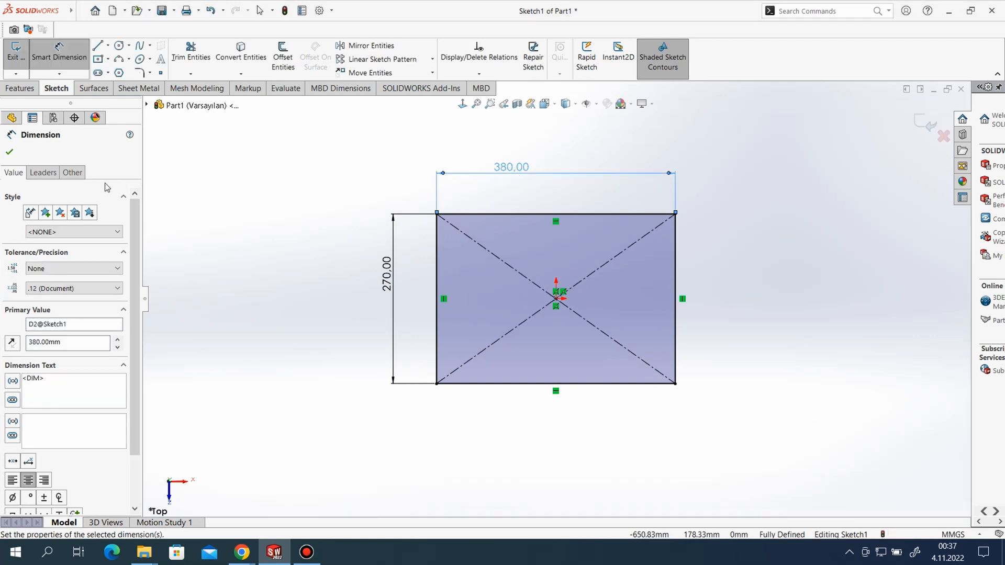
pyautogui.click(9, 155)
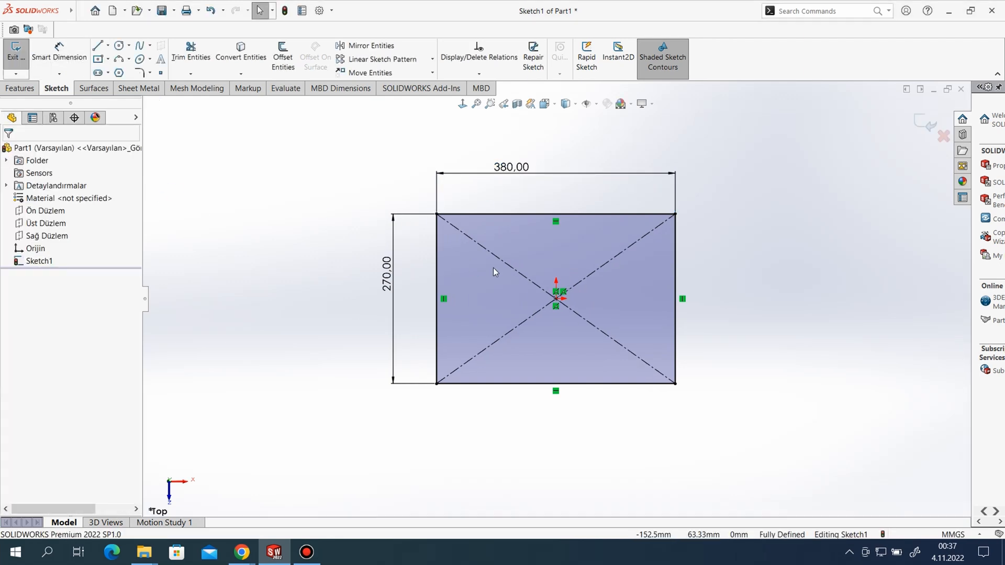
# Offset the whole rectangle chain inward by 2.5 mm with the direction reversed
pyautogui.scroll(1, 612, 324)
pyautogui.click(283, 58)
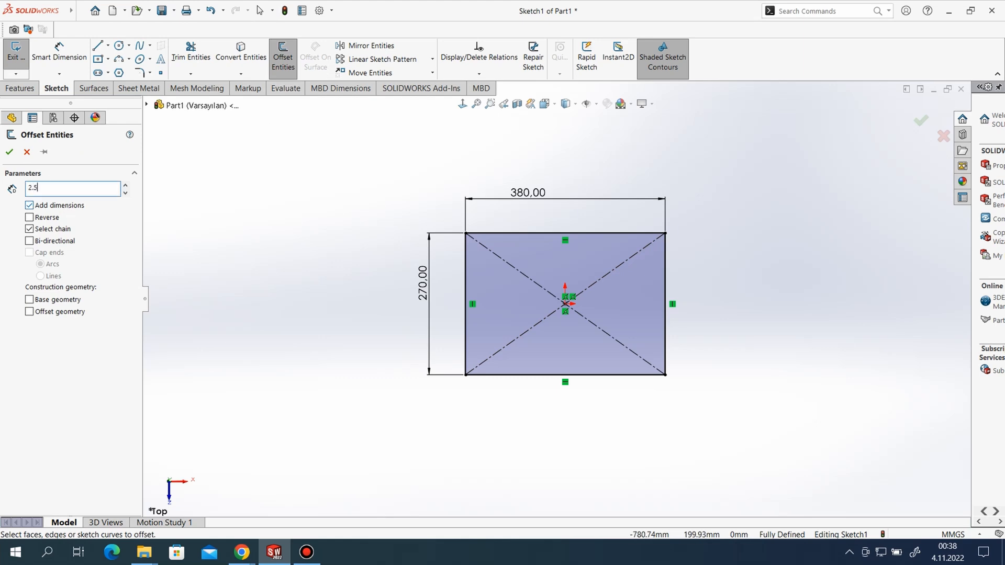
pyautogui.click(515, 233)
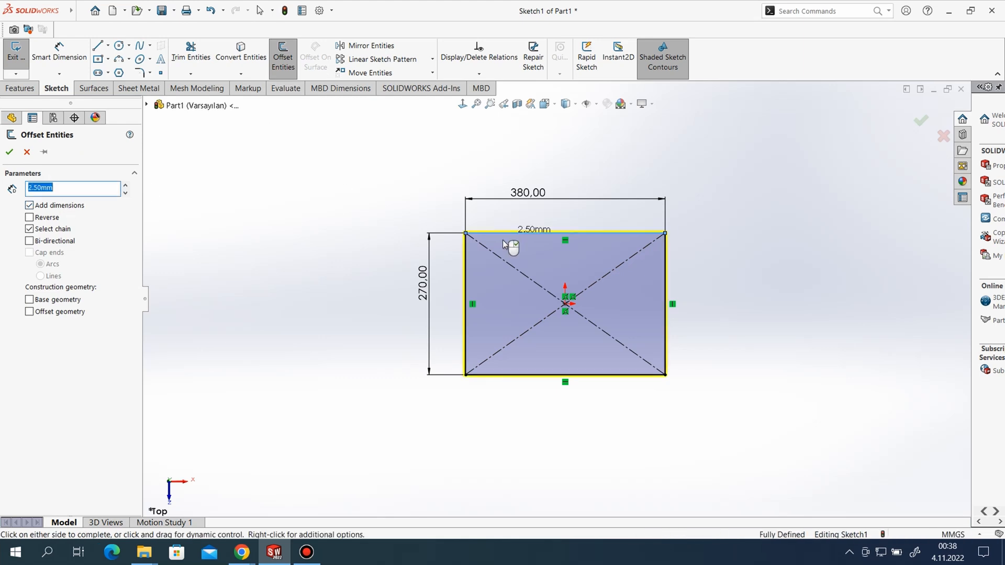
pyautogui.scroll(-3, 501, 275)
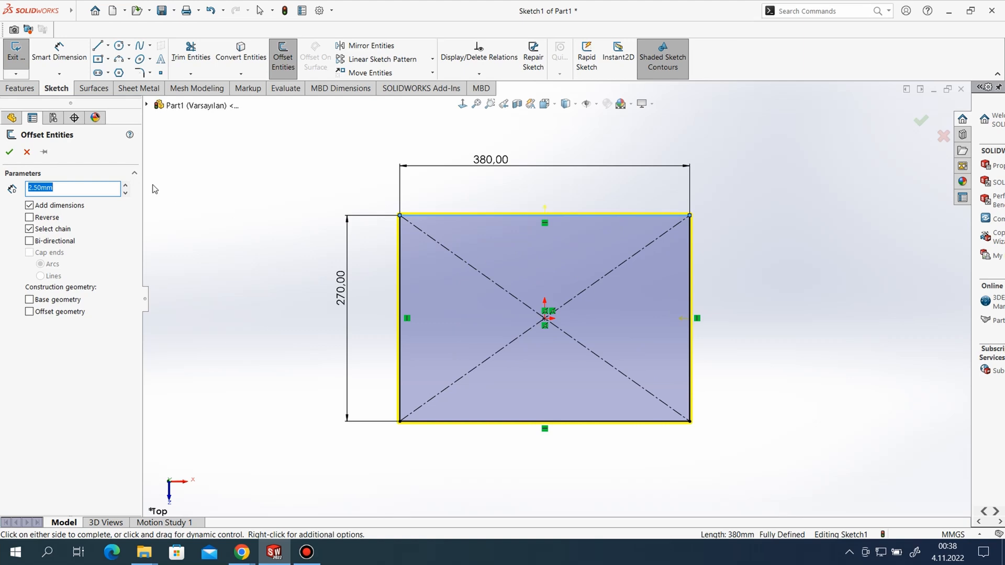
pyautogui.click(30, 217)
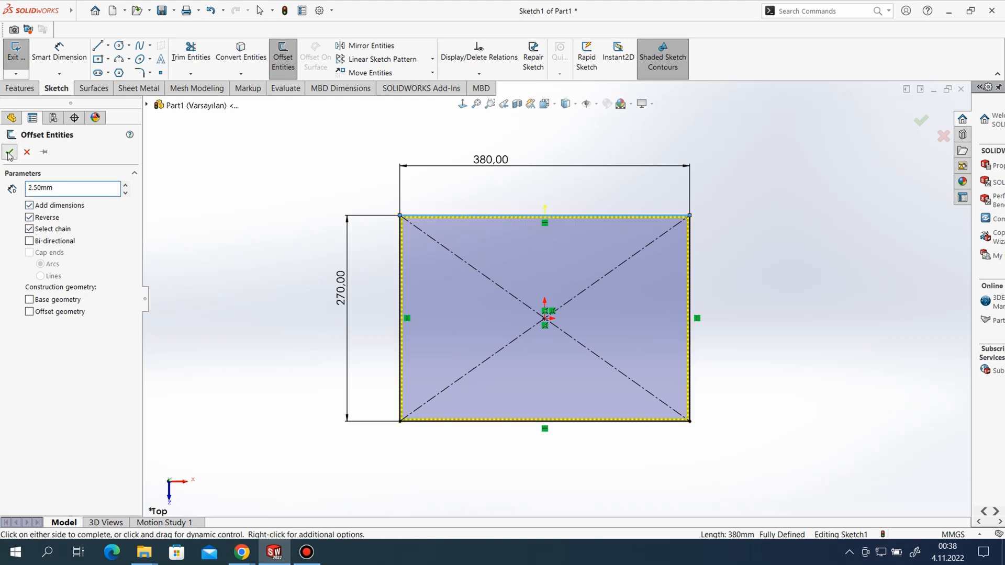
pyautogui.click(9, 152)
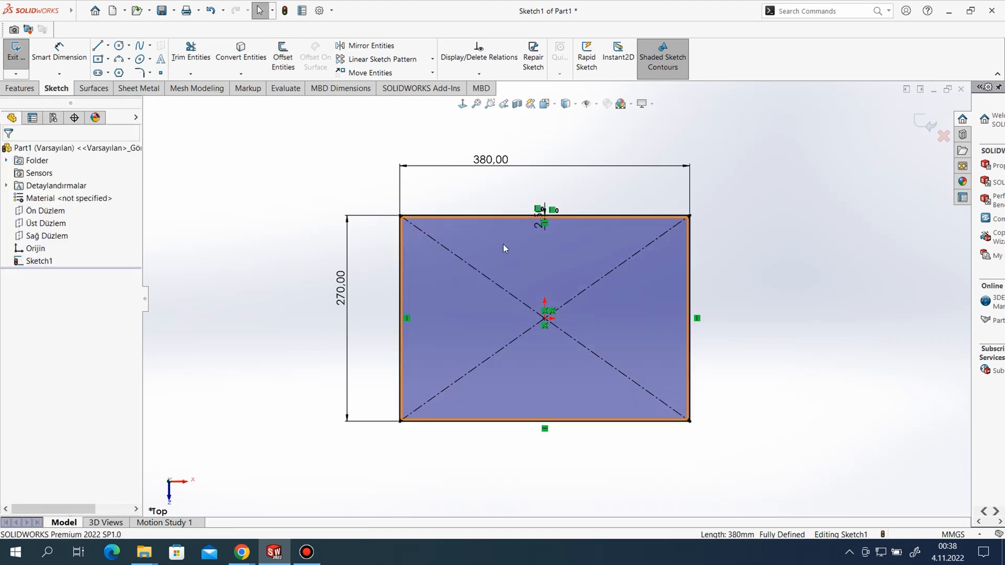
# Convert all sides of the outer and inner rectangles to construction lines, keeping both diagonals as construction geometry
pyautogui.moveTo(769, 317); pyautogui.dragTo(469, 183)
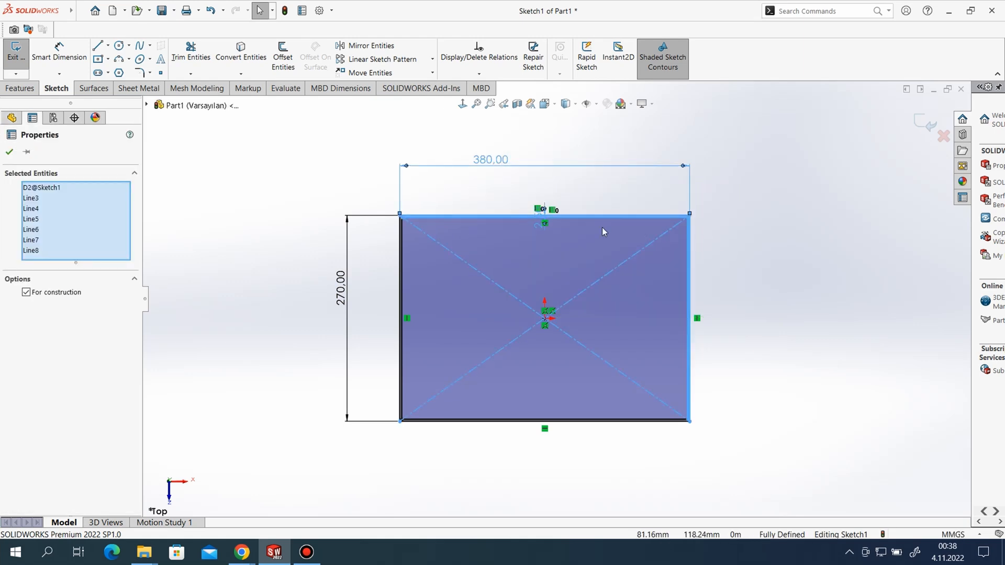
pyautogui.rightClick(591, 217)
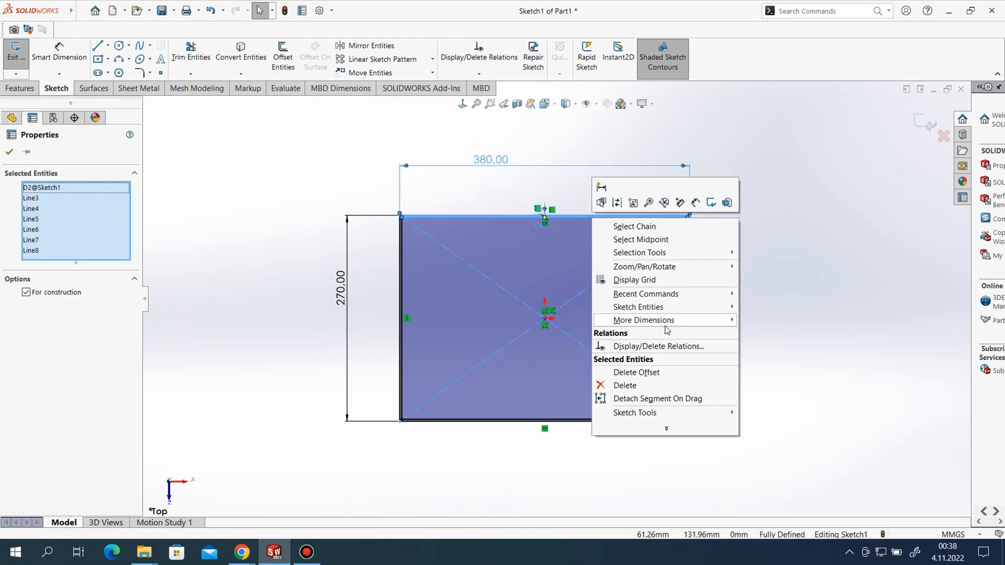
pyautogui.click(617, 202)
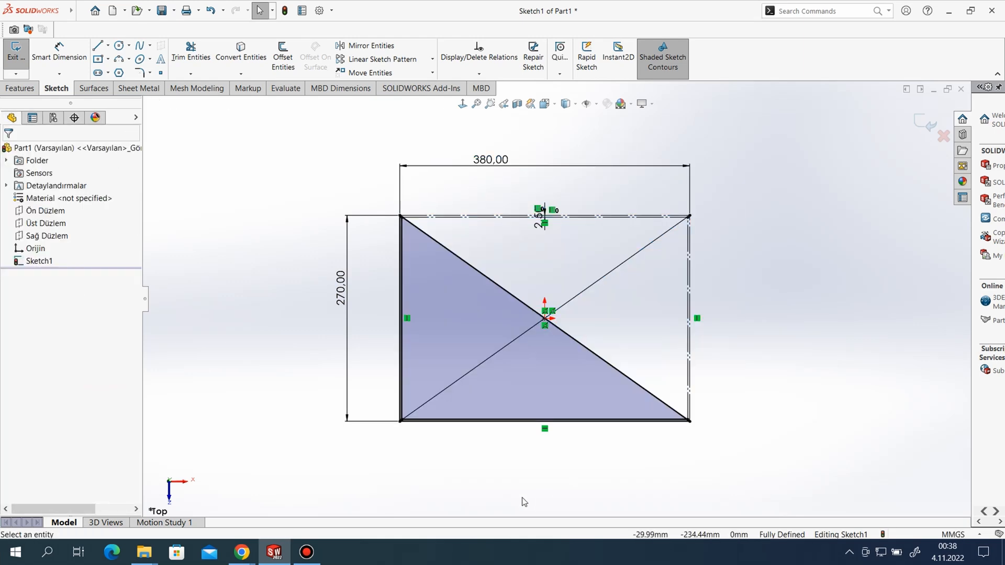
pyautogui.moveTo(522, 497)
pyautogui.mouseDown()
pyautogui.moveTo(417, 387)
pyautogui.moveTo(381, 328)
pyautogui.mouseUp()
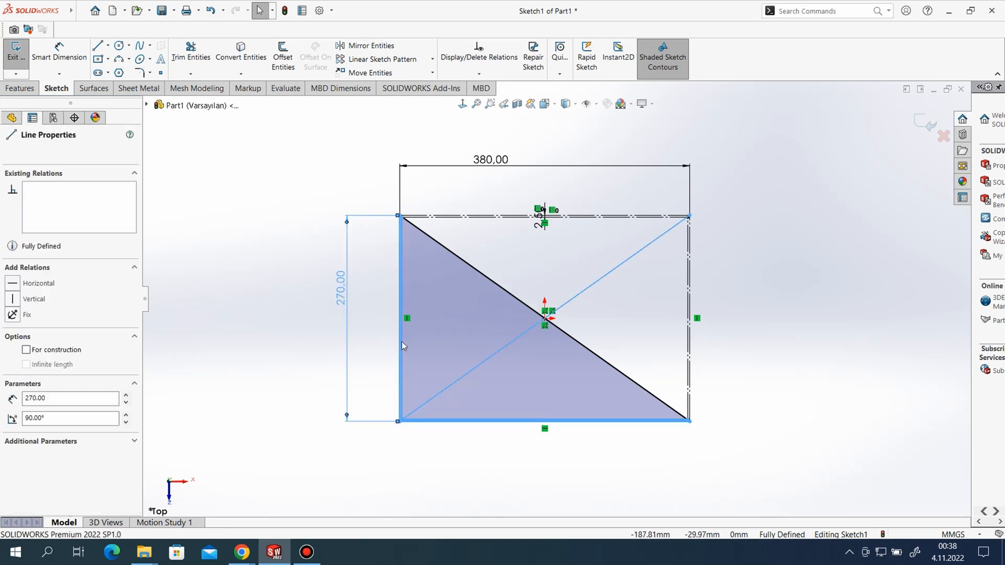
pyautogui.rightClick(401, 341)
pyautogui.click(504, 326)
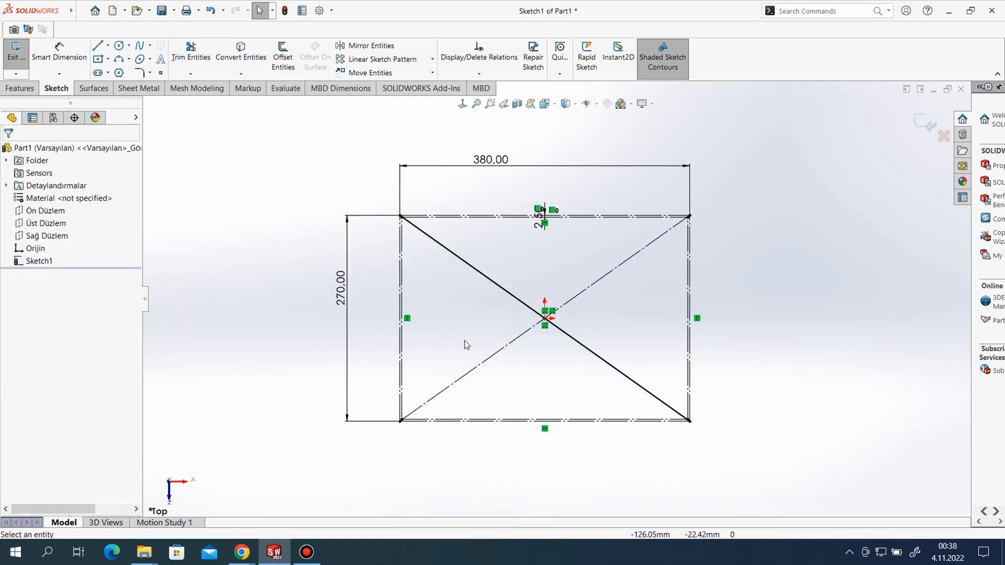
pyautogui.rightClick(617, 361)
pyautogui.click(633, 346)
pyautogui.scroll(-1, 843, 332)
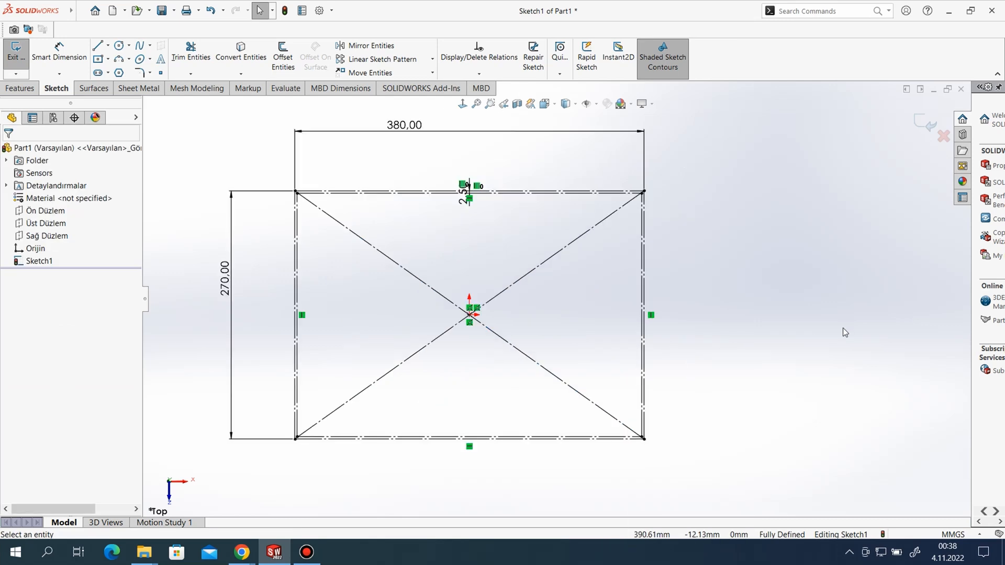
# Sketch a 3 Point Arc between the inner rectangle's two left corners, bulging outward tangent to the outer rectangle's left side
pyautogui.scroll(1, 691, 314)
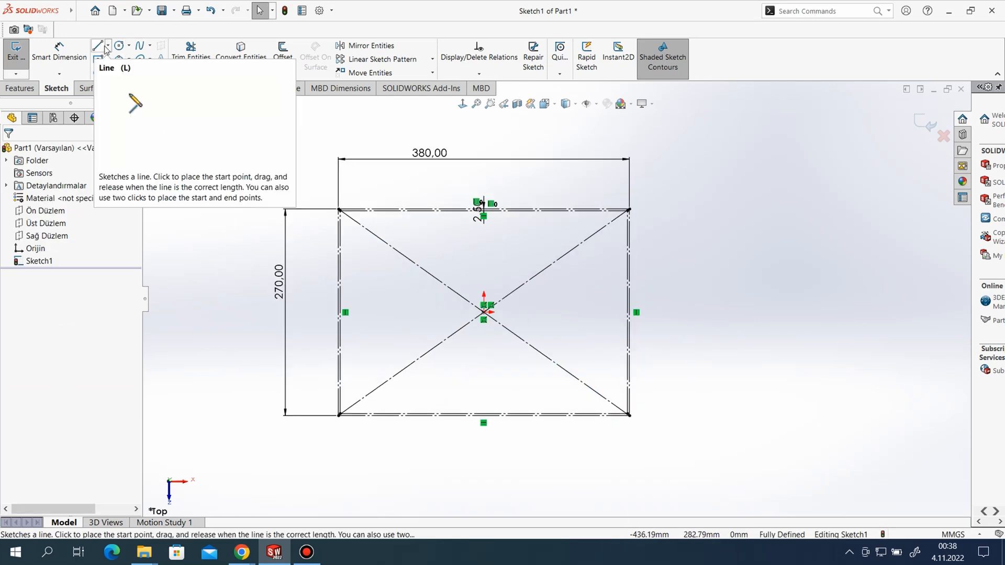
pyautogui.click(129, 60)
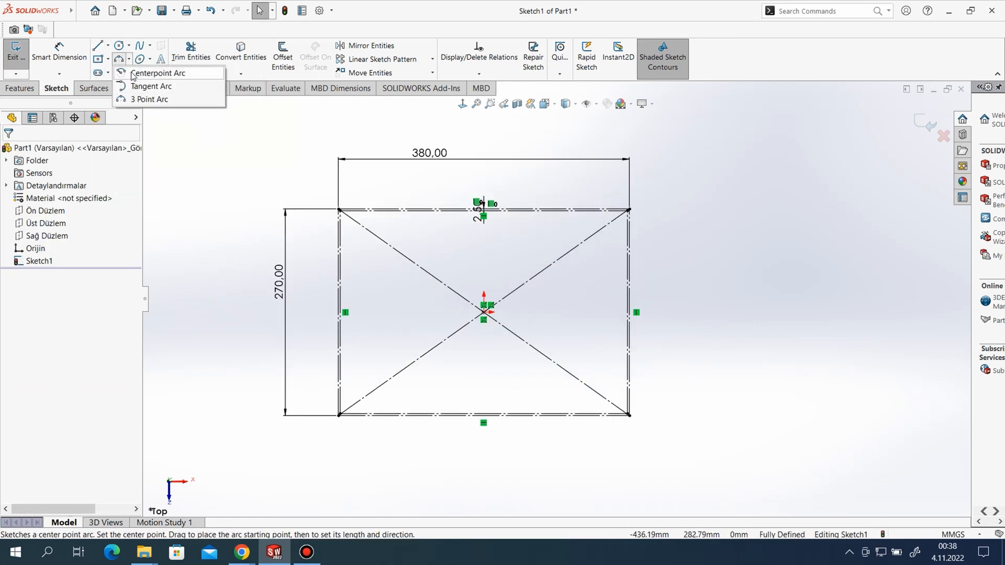
pyautogui.click(137, 99)
pyautogui.scroll(2, 464, 280)
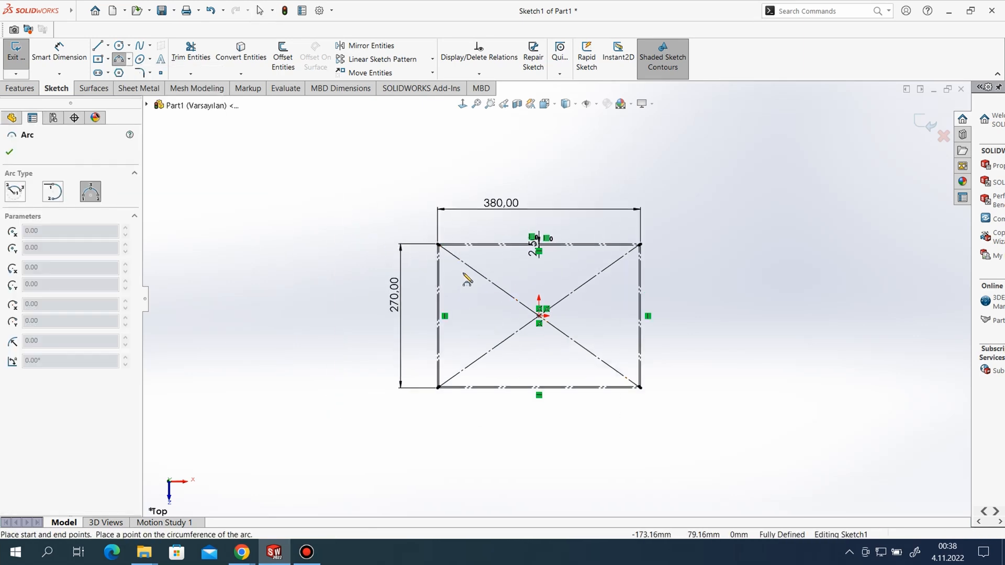
pyautogui.scroll(-3, 449, 238)
pyautogui.scroll(3, 449, 238)
pyautogui.click(439, 266)
pyautogui.scroll(-5, 513, 188)
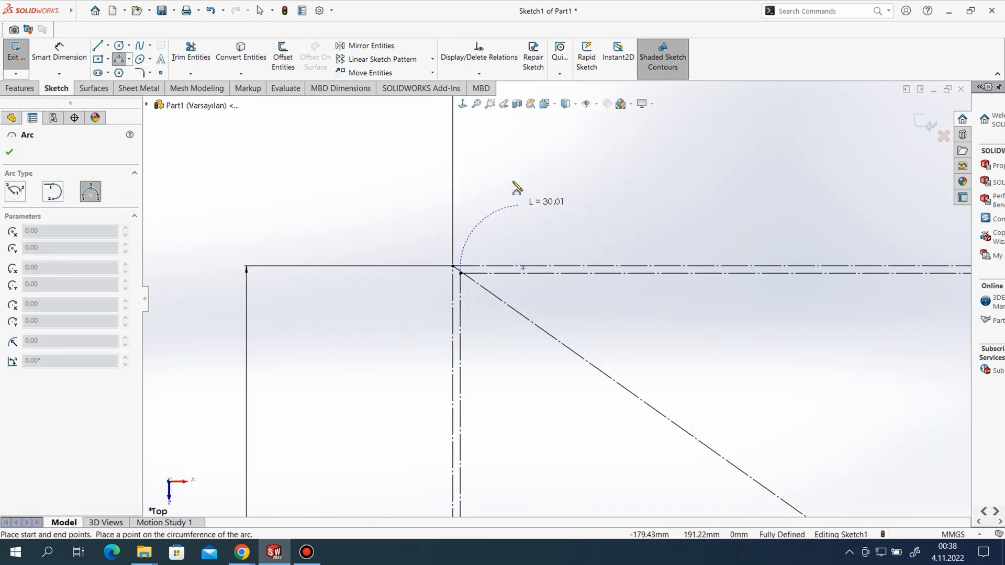
pyautogui.scroll(8, 550, 471)
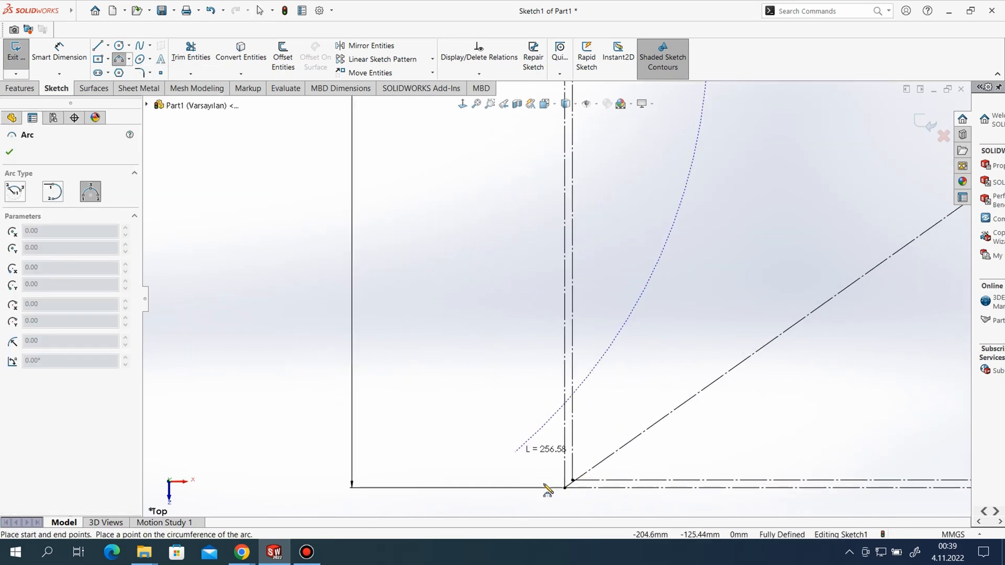
pyautogui.click(571, 451)
pyautogui.scroll(-6, 590, 347)
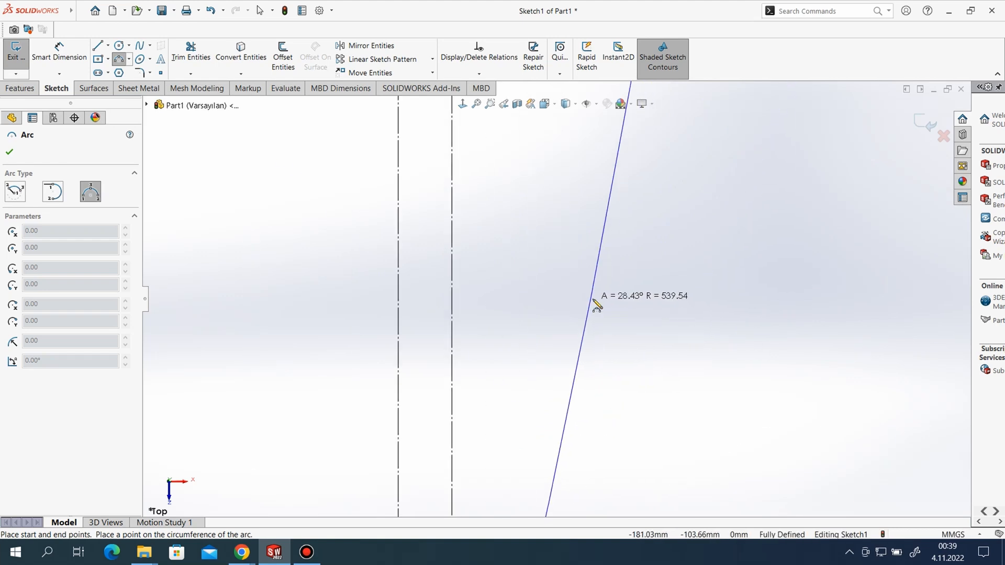
pyautogui.scroll(10, 531, 306)
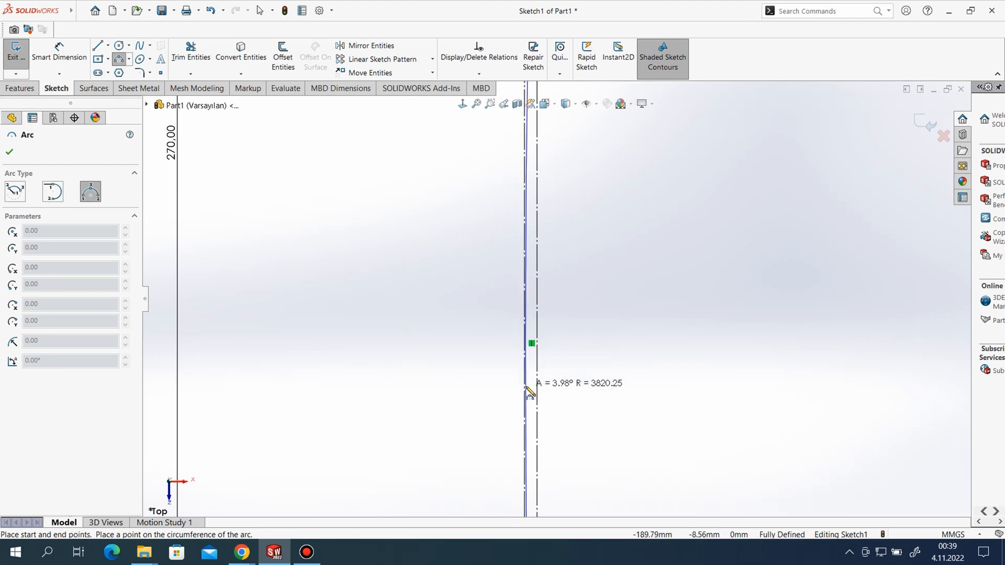
pyautogui.scroll(4, 529, 321)
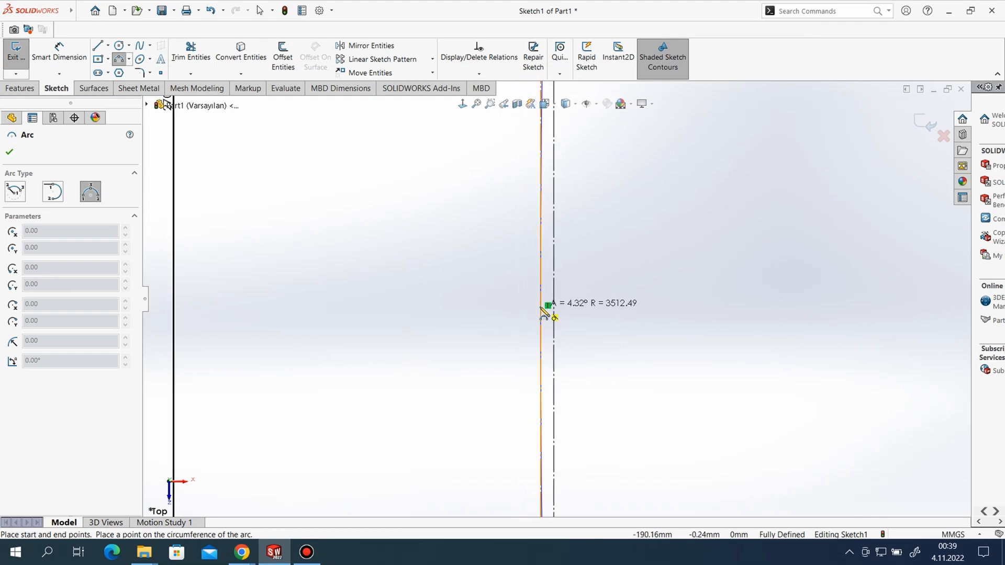
pyautogui.click(542, 310)
# Sketch a three-point arc between the inner rectangle's two right corners, bulging outward tangent to the outer rectangle's right side
pyautogui.scroll(5, 318, 312)
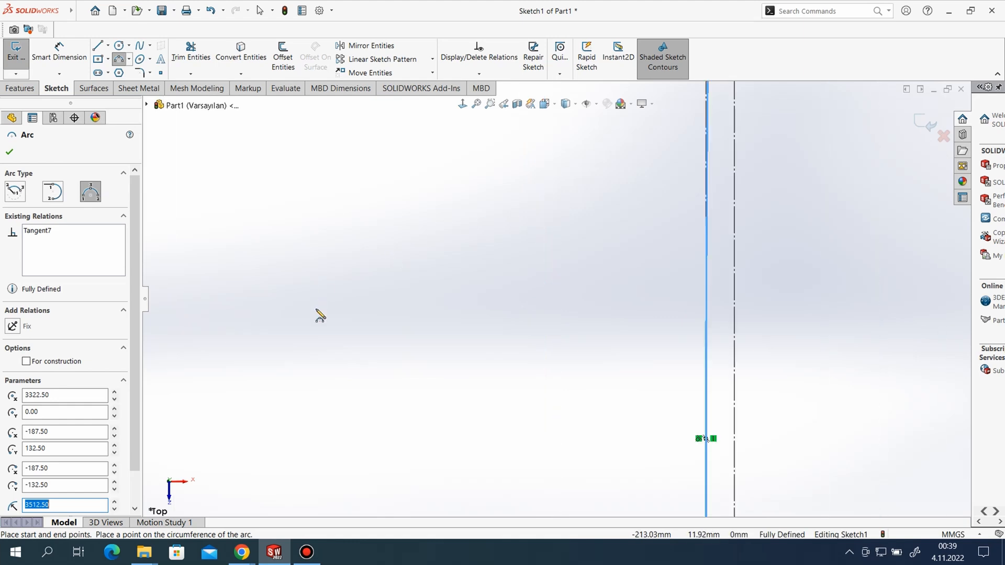
pyautogui.scroll(-2, 827, 254)
pyautogui.scroll(3, 419, 228)
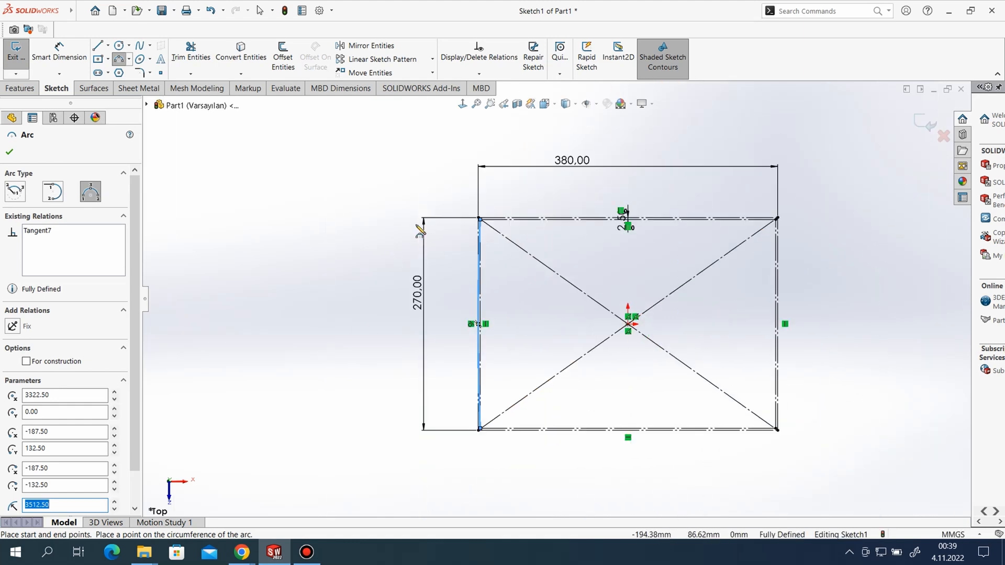
pyautogui.scroll(-5, 795, 247)
pyautogui.scroll(-2, 660, 220)
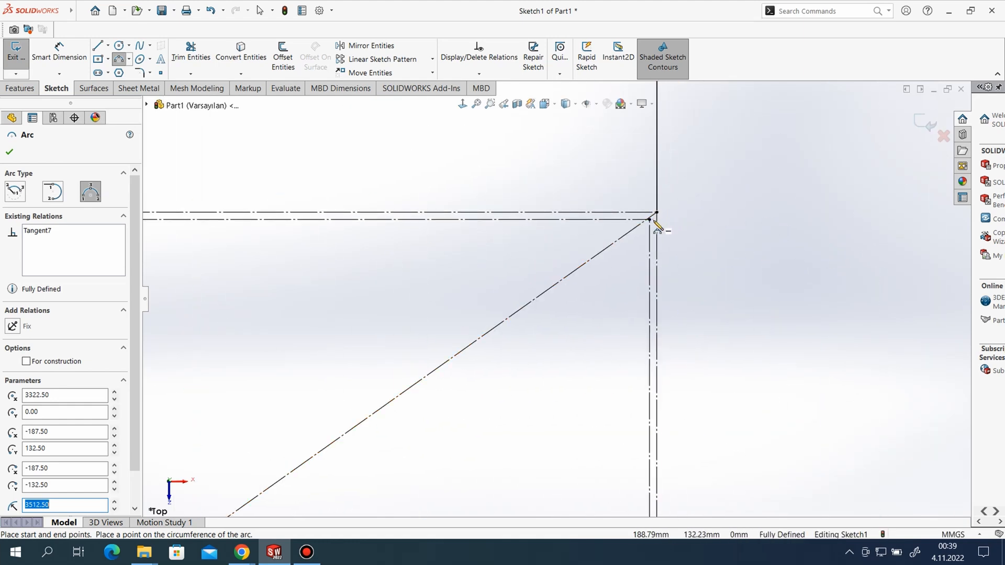
pyautogui.click(650, 220)
pyautogui.scroll(5, 675, 286)
pyautogui.scroll(-5, 561, 382)
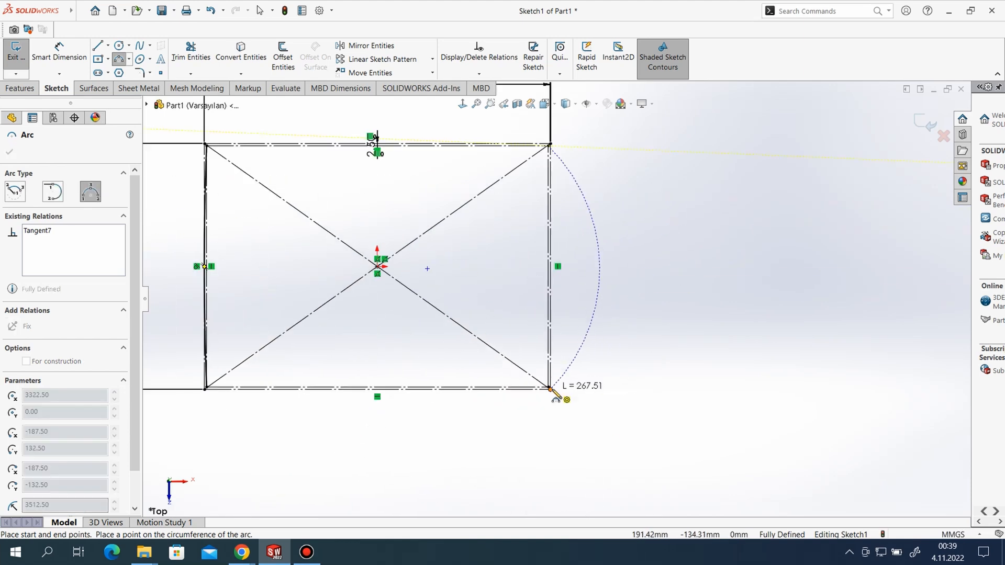
pyautogui.click(550, 373)
pyautogui.scroll(5, 606, 303)
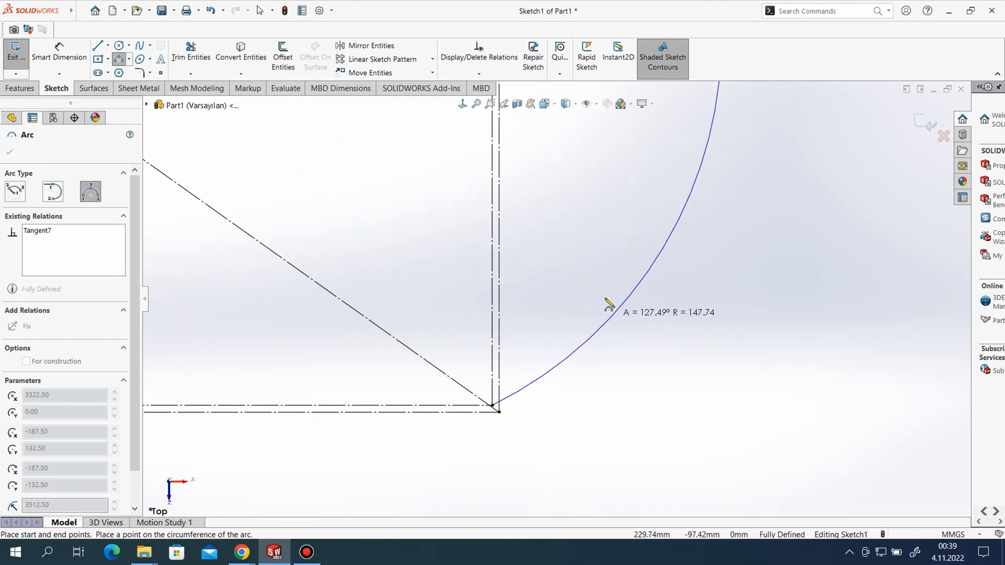
pyautogui.scroll(-3, 544, 210)
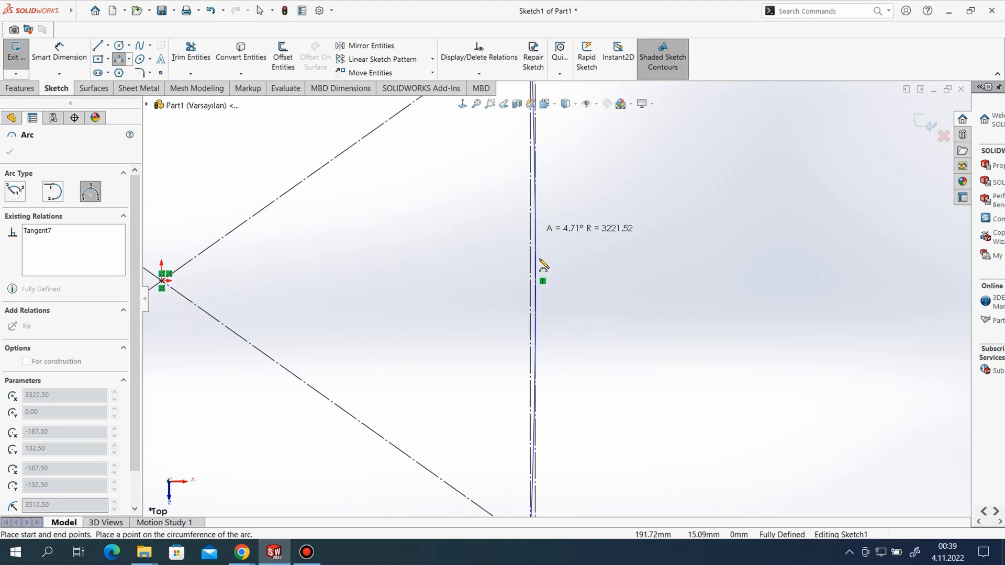
pyautogui.click(541, 285)
# Sketch a three-point arc between the inner rectangle's two upper corners, bulging outward tangent to the outer rectangle's top side
pyautogui.scroll(4, 720, 298)
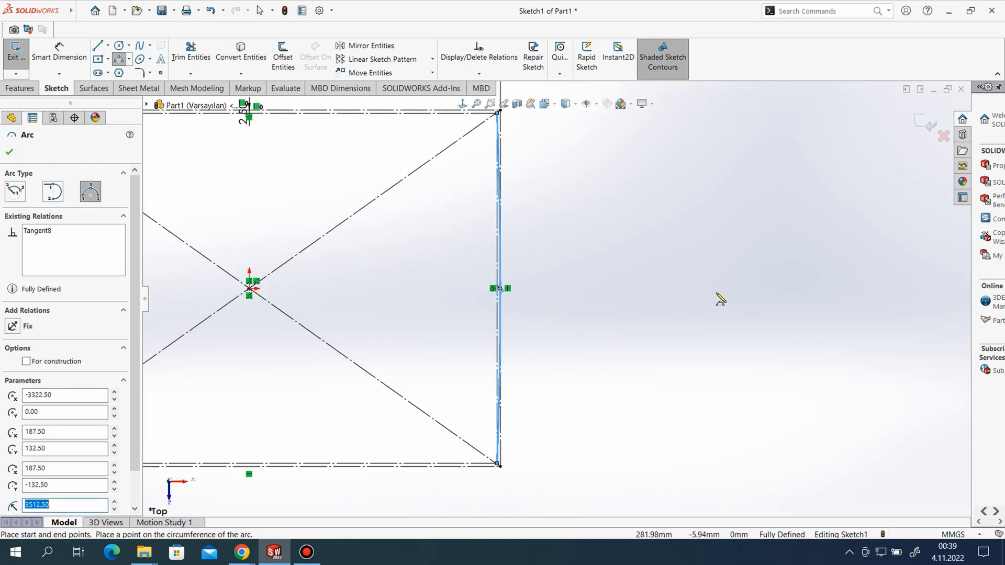
pyautogui.scroll(-2, 253, 202)
pyautogui.scroll(-3, 253, 201)
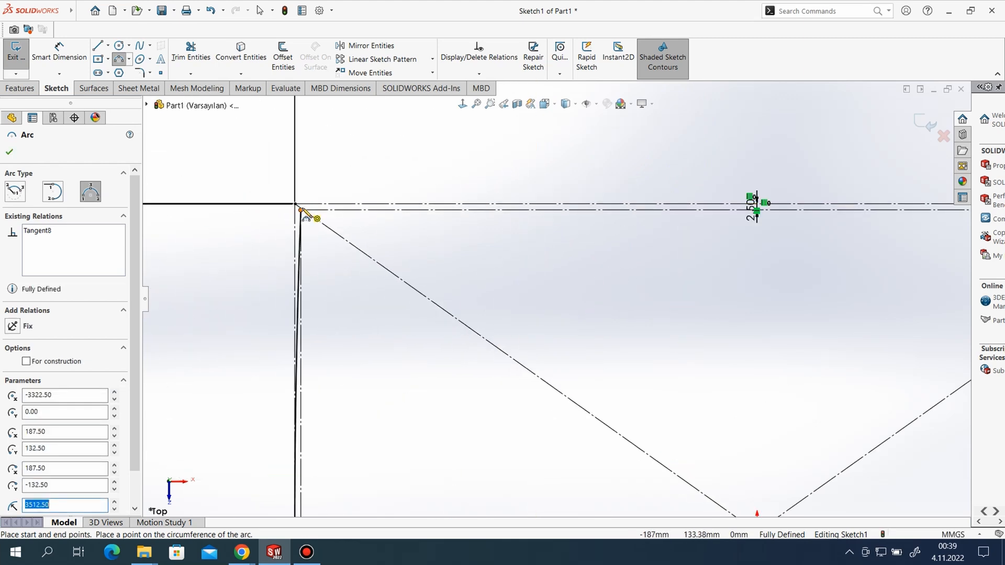
pyautogui.click(301, 210)
pyautogui.scroll(3, 394, 242)
pyautogui.scroll(-3, 875, 261)
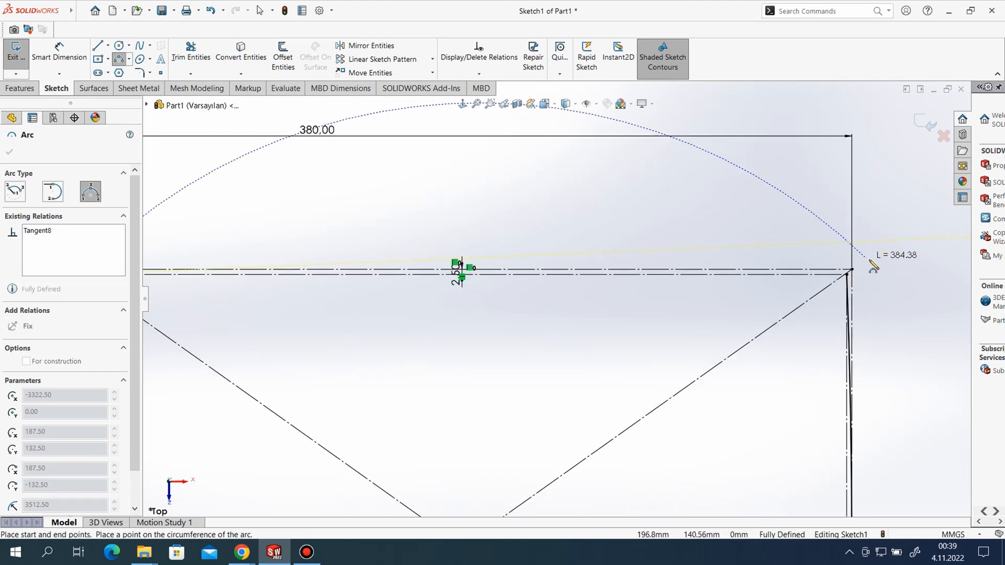
pyautogui.click(846, 274)
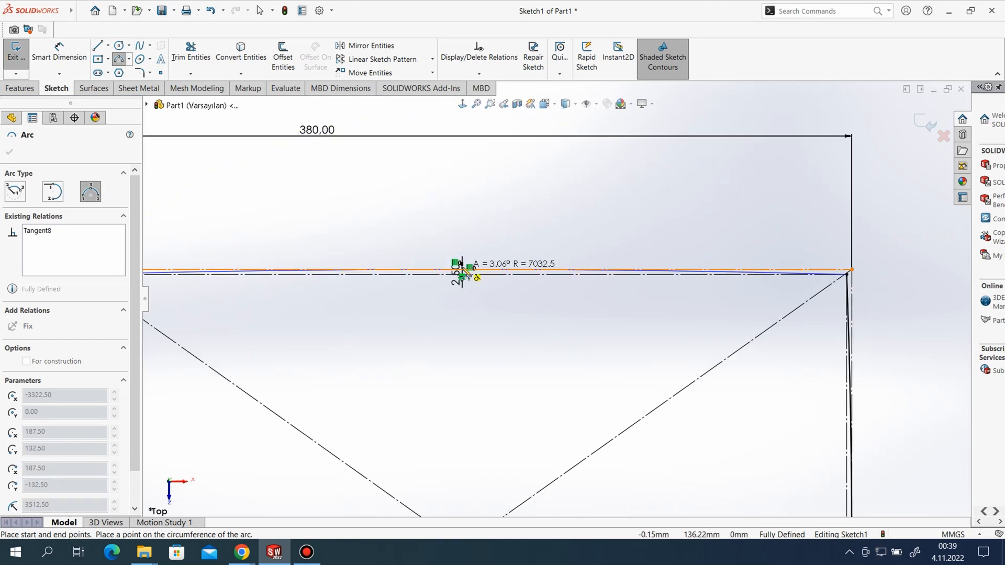
pyautogui.click(460, 269)
# Sketch a three-point arc between the inner rectangle's two lower corners, bulging outward tangent to the outer rectangle's bottom side
pyautogui.scroll(3, 558, 297)
pyautogui.scroll(3, 595, 399)
pyautogui.scroll(-2, 336, 426)
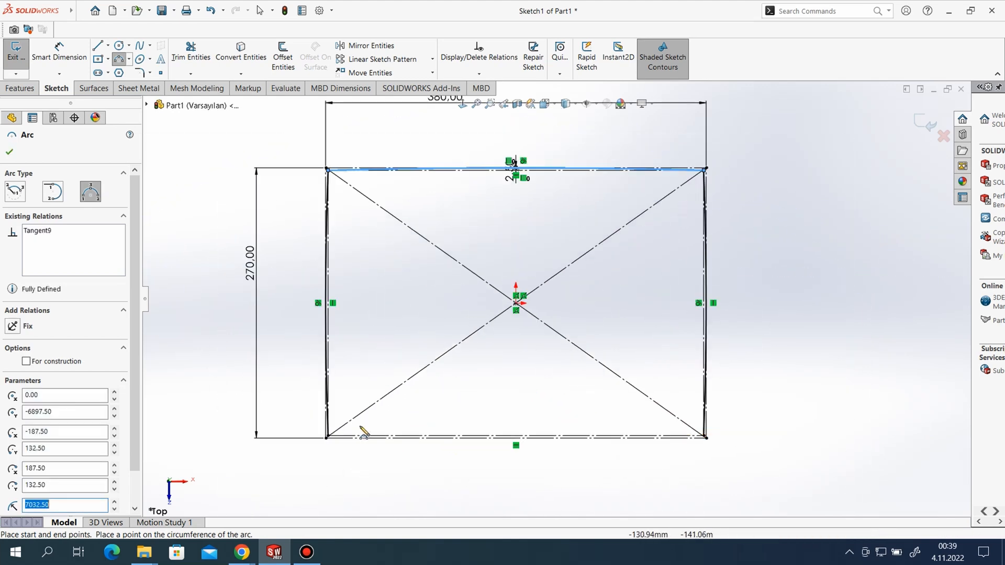
pyautogui.scroll(-2, 281, 439)
pyautogui.scroll(-2, 283, 438)
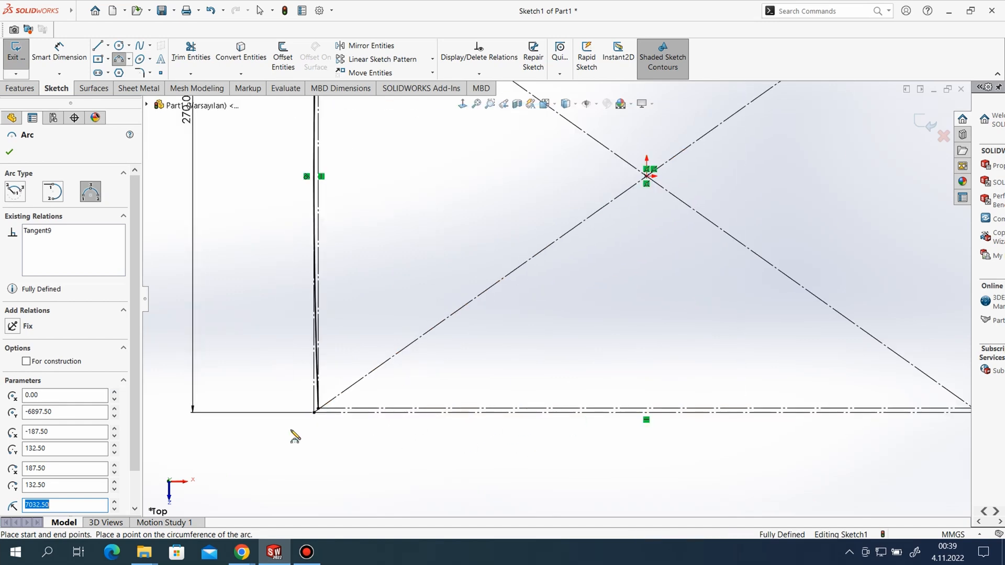
pyautogui.click(318, 409)
pyautogui.scroll(2, 330, 411)
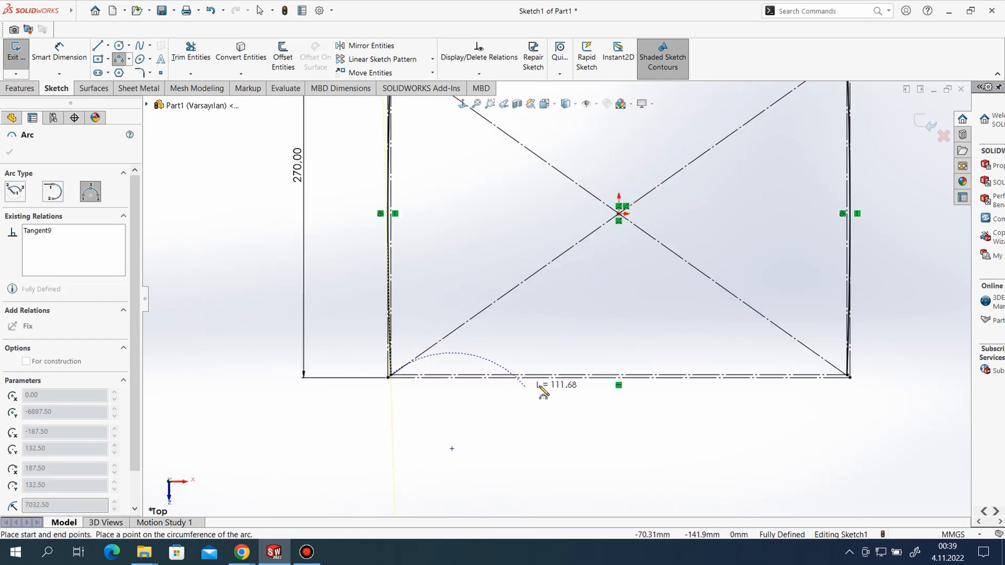
pyautogui.scroll(-2, 863, 375)
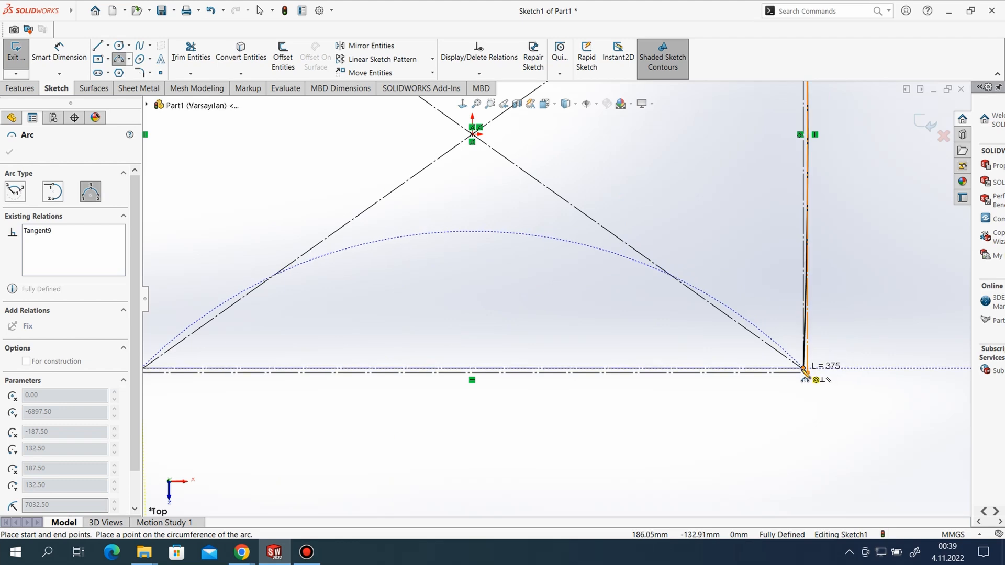
pyautogui.scroll(2, 807, 371)
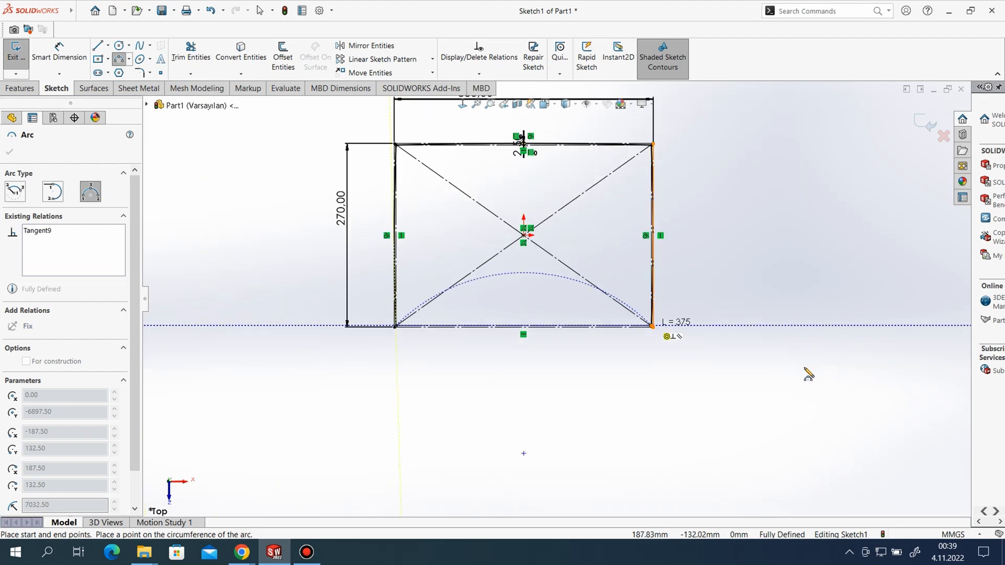
pyautogui.scroll(-3, 588, 281)
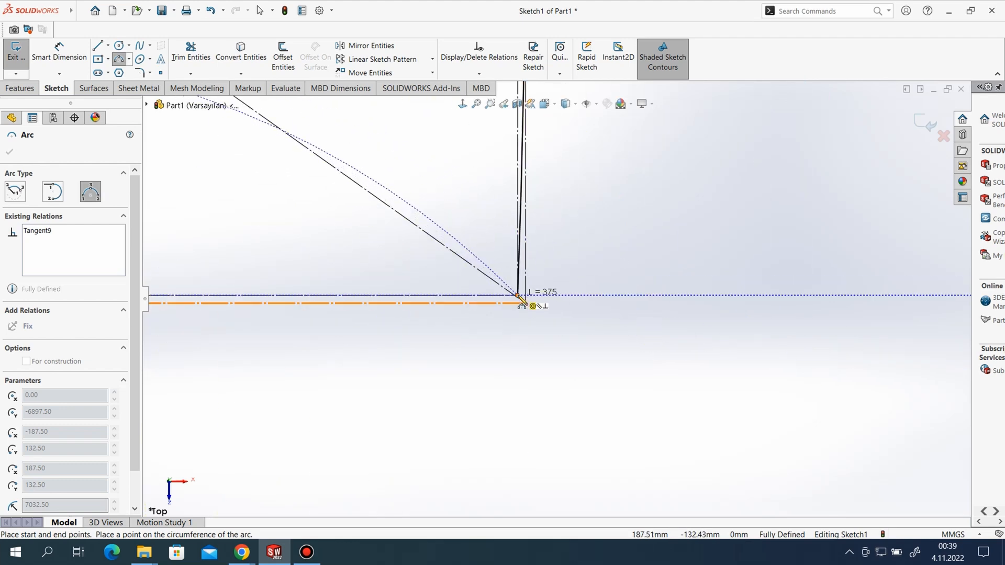
pyautogui.click(517, 295)
pyautogui.scroll(8, 664, 302)
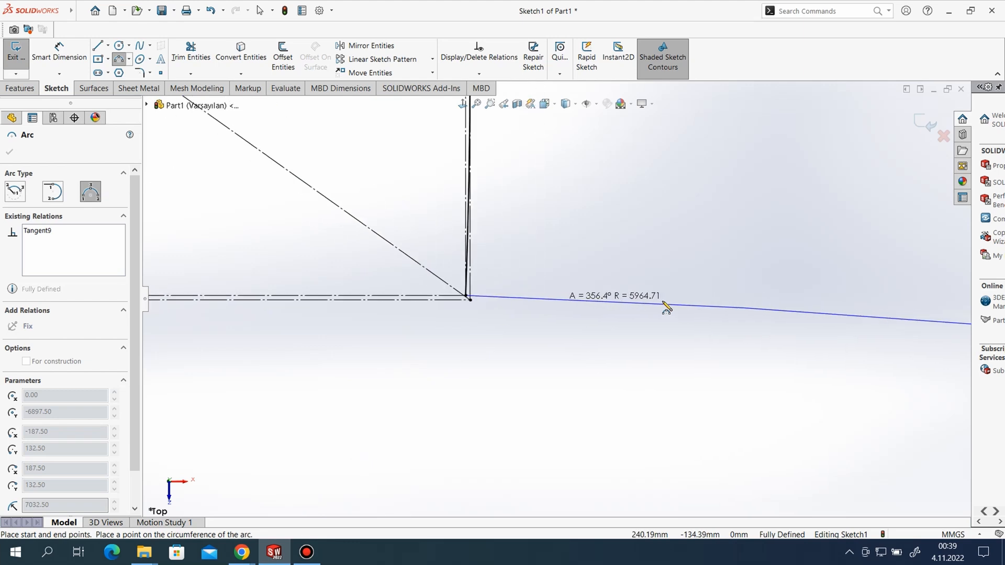
pyautogui.scroll(-8, 502, 314)
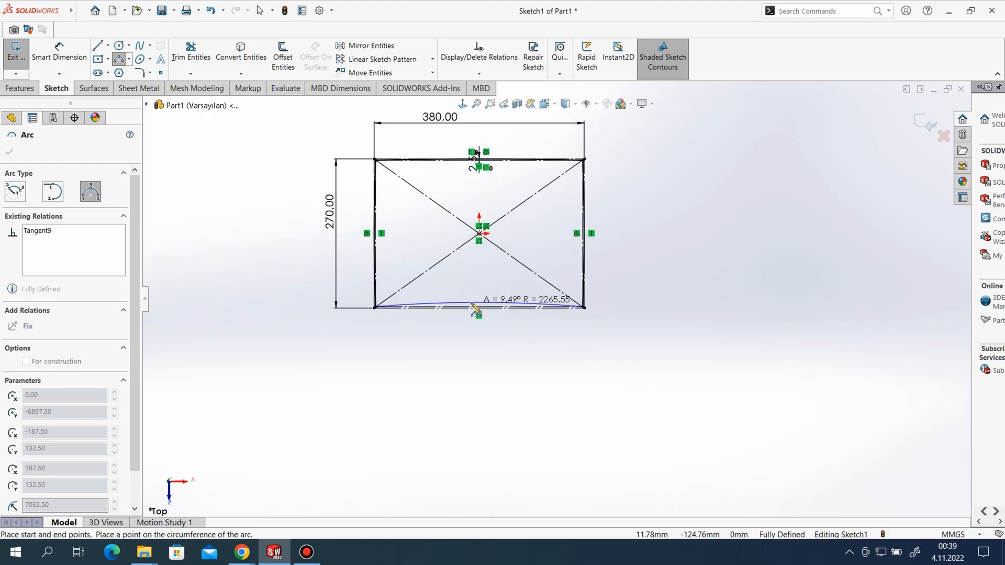
pyautogui.click(512, 315)
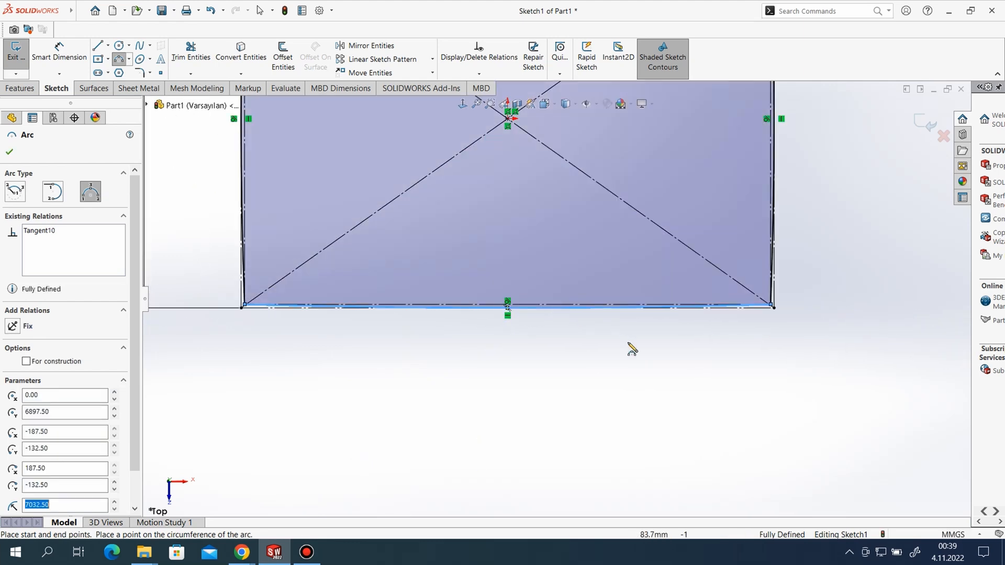
# Start a Sketch Fillet with a 40 mm radius and clear its mistaken entity selections
pyautogui.scroll(5, 636, 366)
pyautogui.scroll(-4, 544, 167)
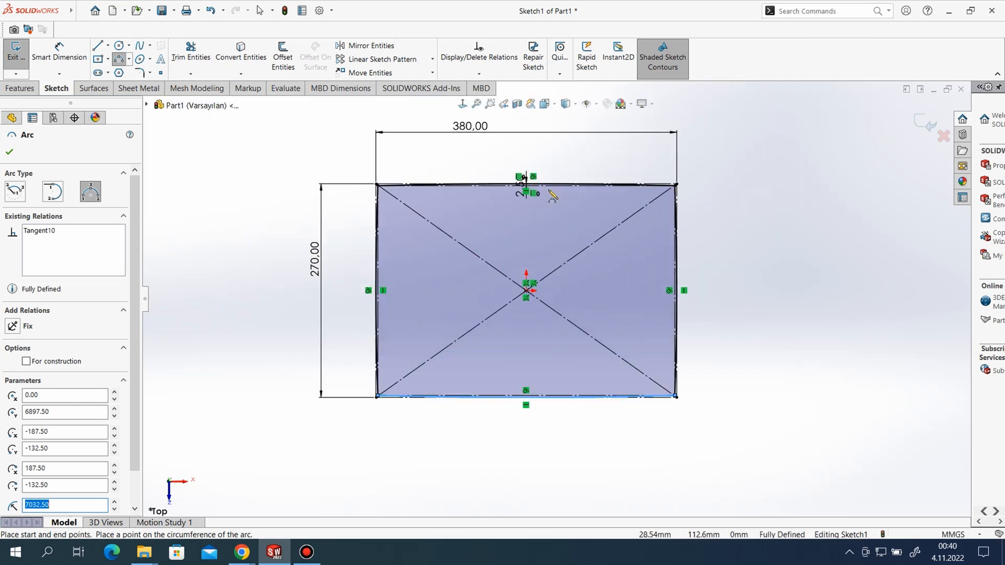
pyautogui.click(141, 73)
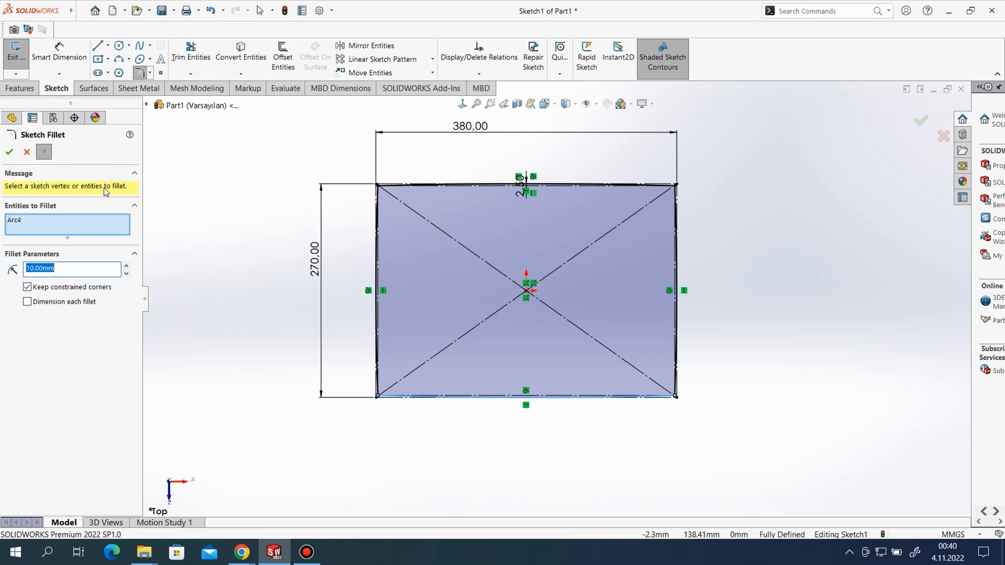
pyautogui.scroll(-6, 376, 181)
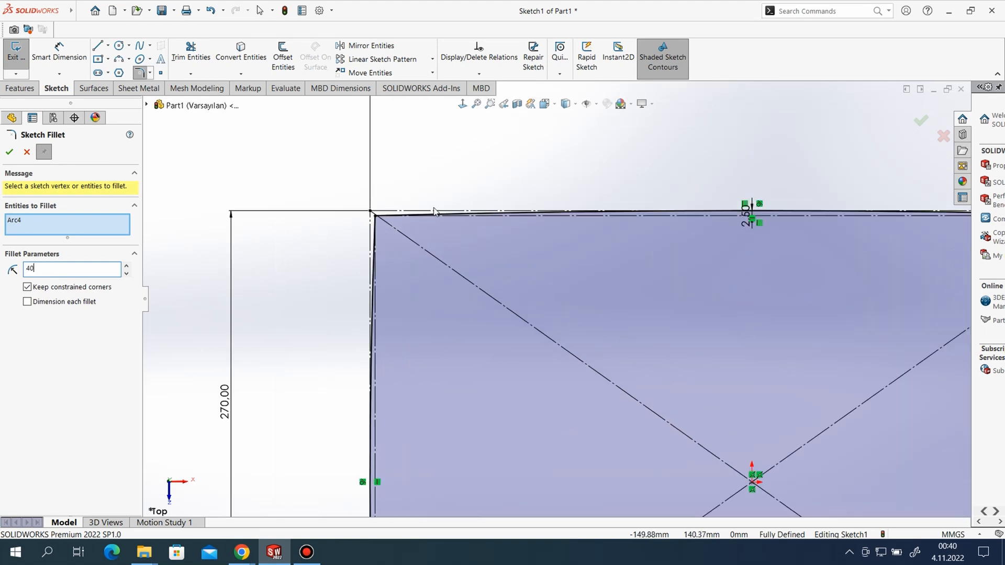
pyautogui.scroll(-2, 388, 217)
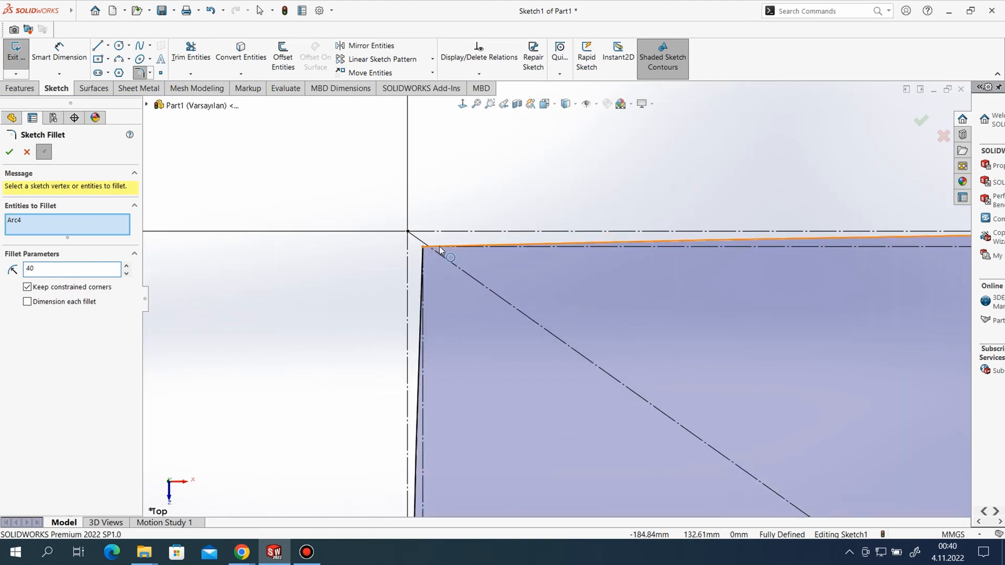
pyautogui.click(439, 246)
pyautogui.click(423, 269)
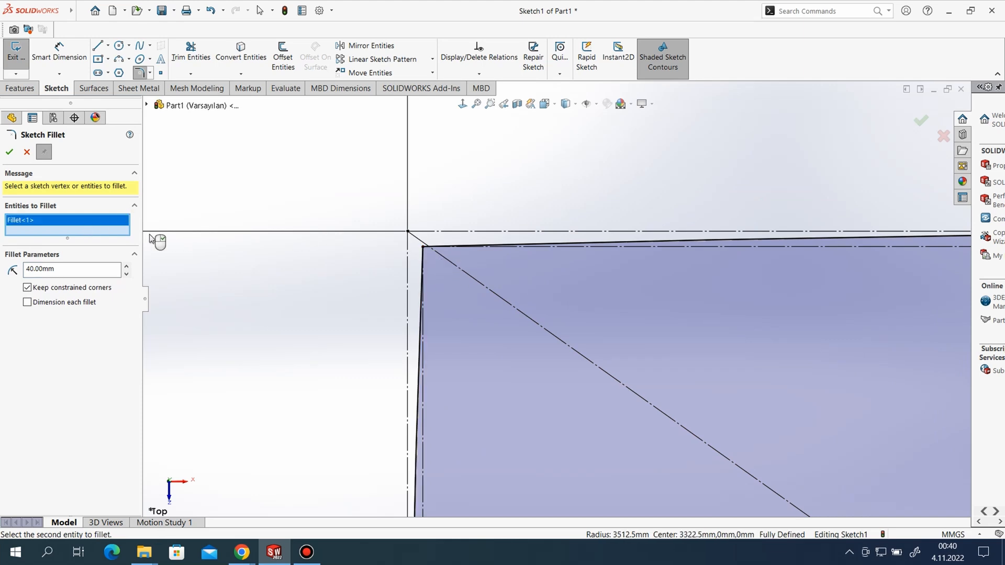
pyautogui.rightClick(72, 231)
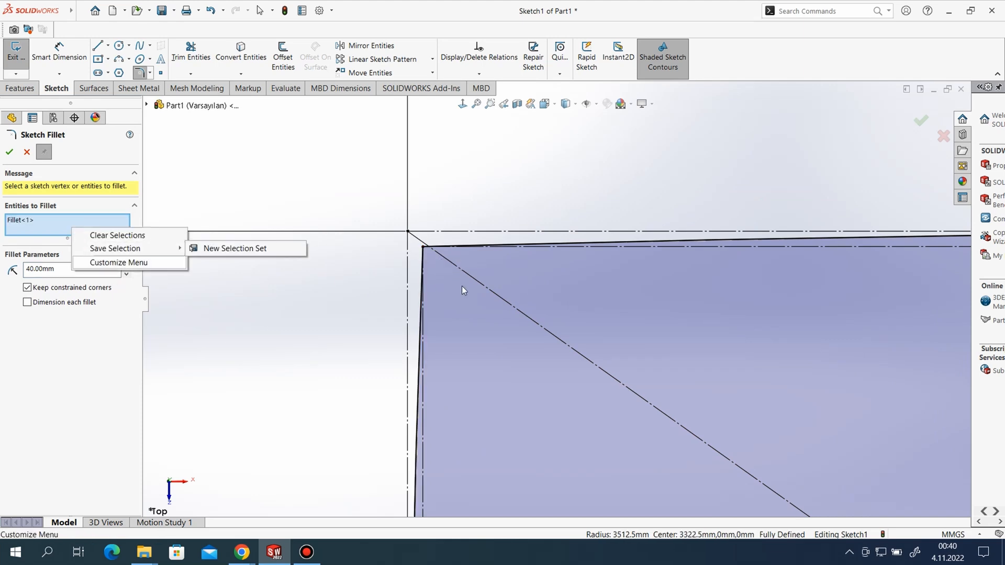
pyautogui.click(117, 235)
# Add 40 mm fillets at the upper-left and lower-left corners between the left arc and the top and bottom arcs
pyautogui.scroll(-1, 552, 258)
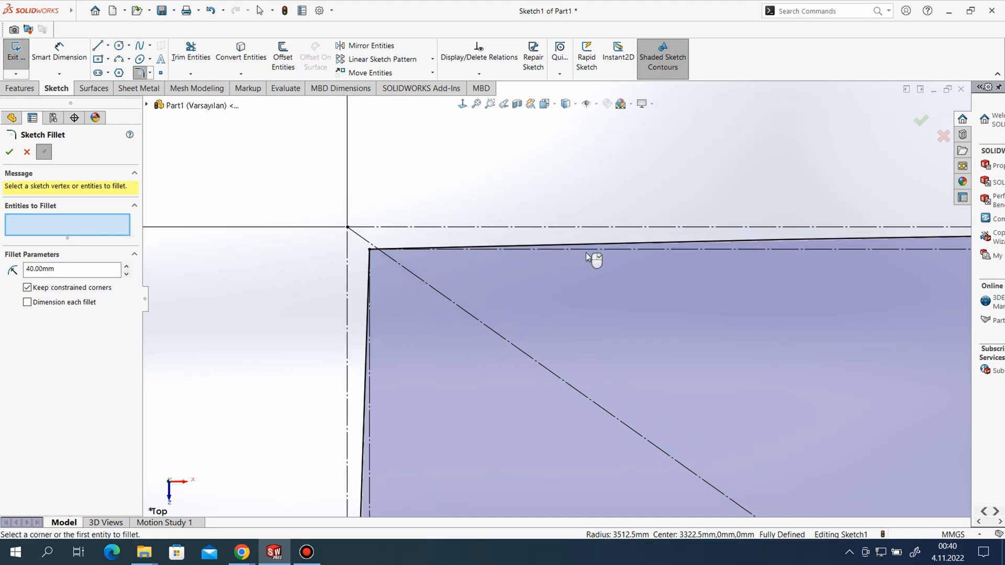
pyautogui.click(608, 245)
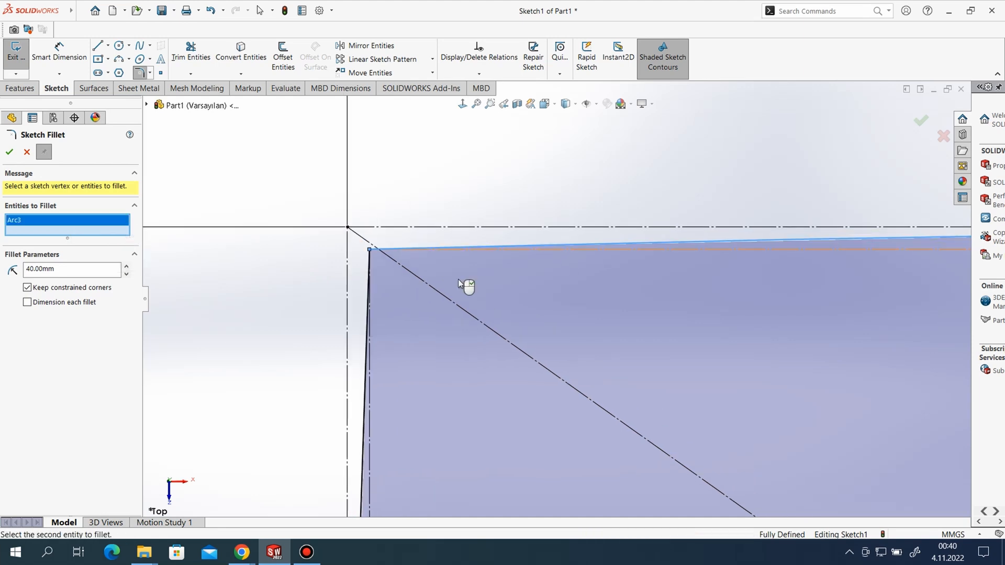
pyautogui.click(362, 383)
pyautogui.scroll(5, 489, 219)
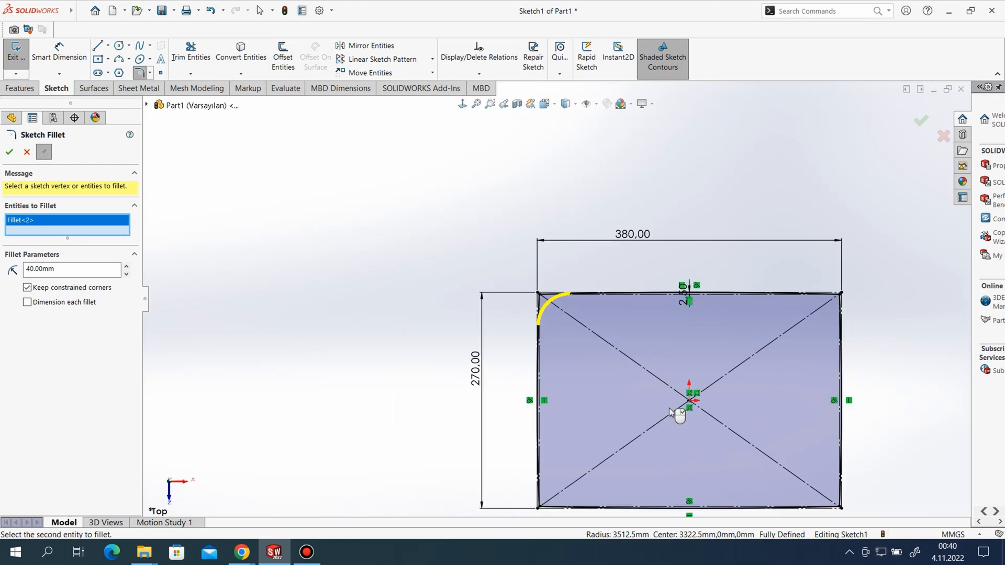
pyautogui.scroll(-5, 528, 483)
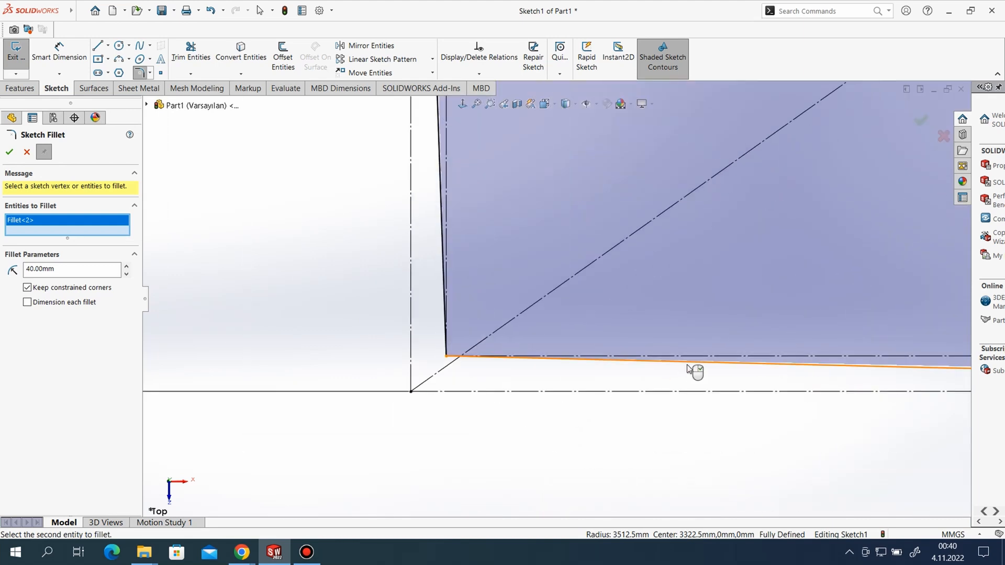
pyautogui.click(687, 365)
pyautogui.click(438, 240)
# Add a 40 mm fillet at the lower-right corner between the bottom and right arcs
pyautogui.scroll(6, 377, 368)
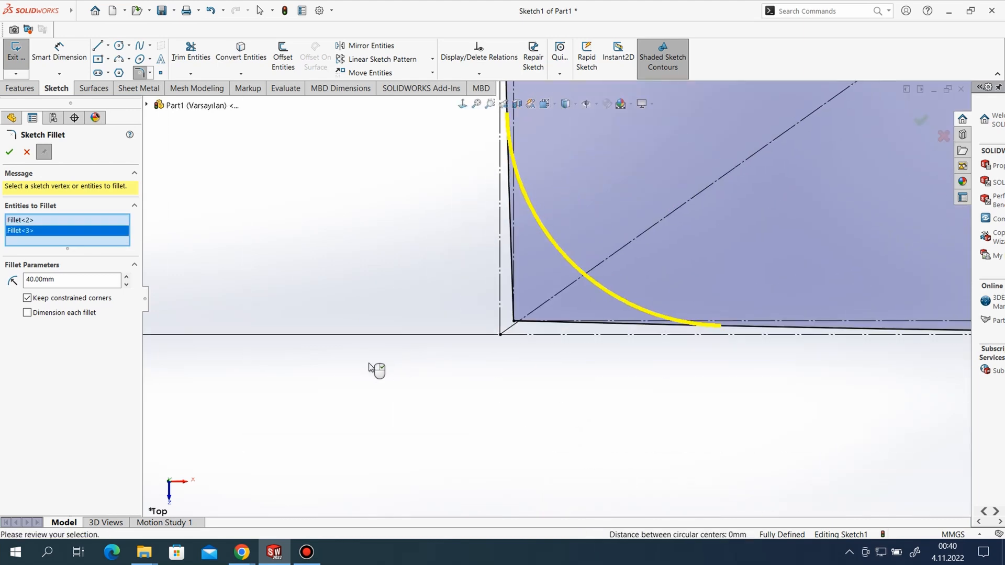
pyautogui.scroll(-3, 733, 288)
pyautogui.scroll(-4, 520, 408)
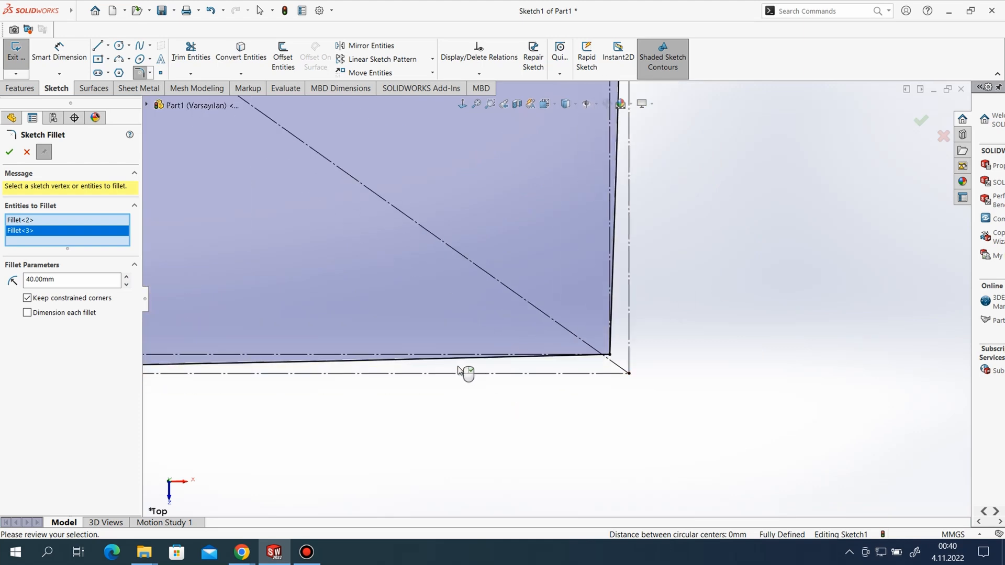
pyautogui.click(452, 363)
pyautogui.click(599, 297)
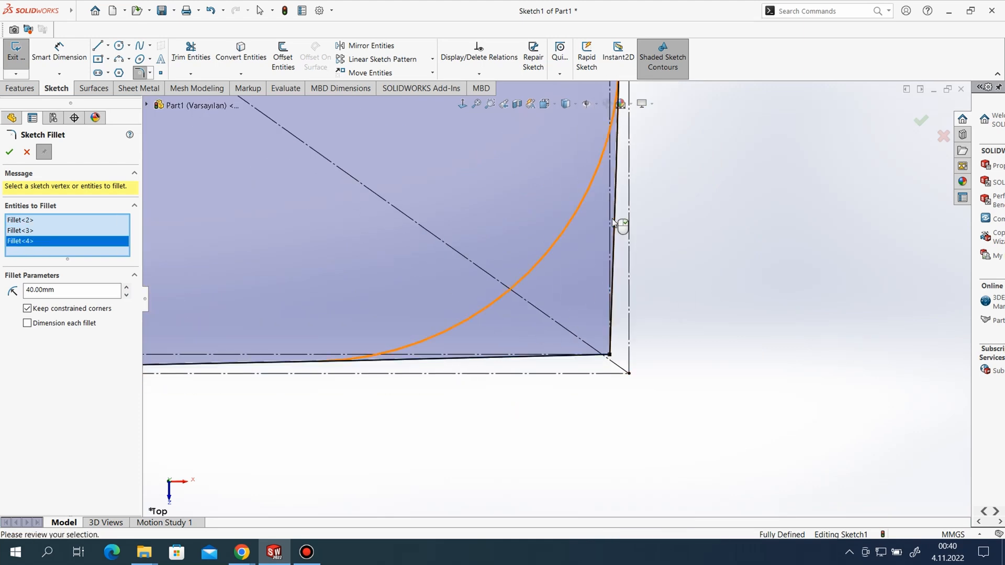
# Add a 40 mm fillet at the upper-right corner between the right and top arcs and apply all four sketch fillets
pyautogui.scroll(6, 702, 359)
pyautogui.scroll(-8, 563, 183)
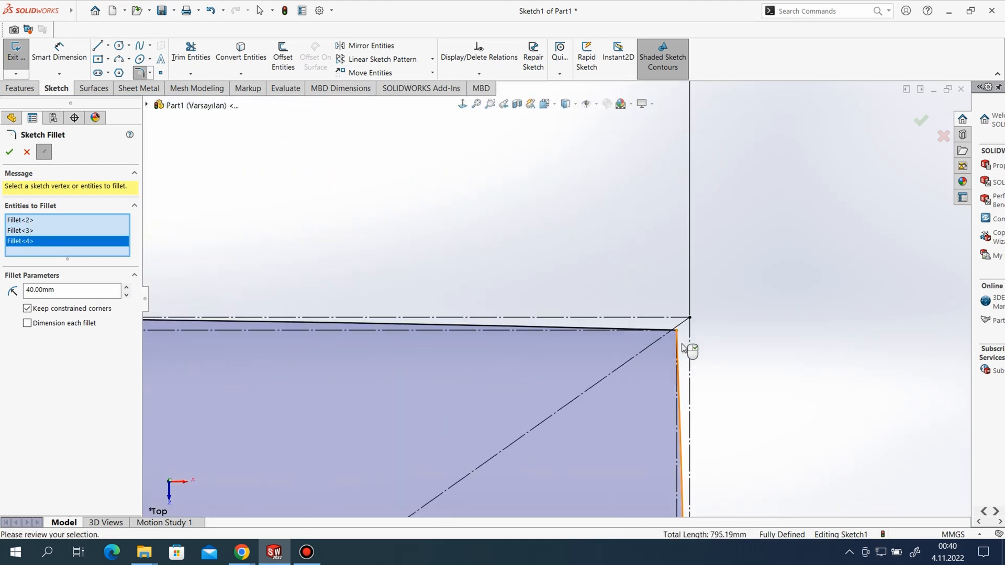
pyautogui.click(648, 405)
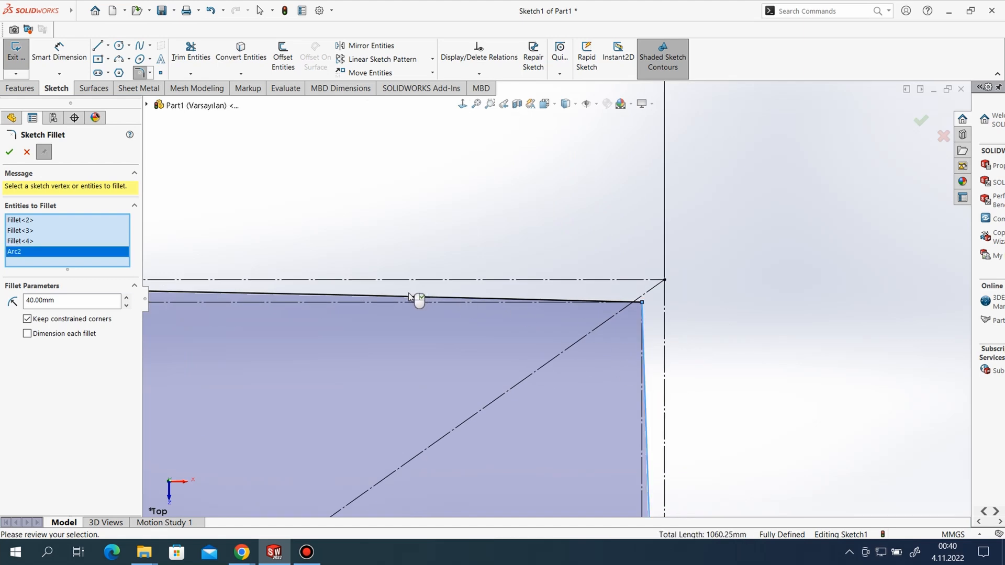
pyautogui.click(410, 297)
pyautogui.scroll(7, 790, 269)
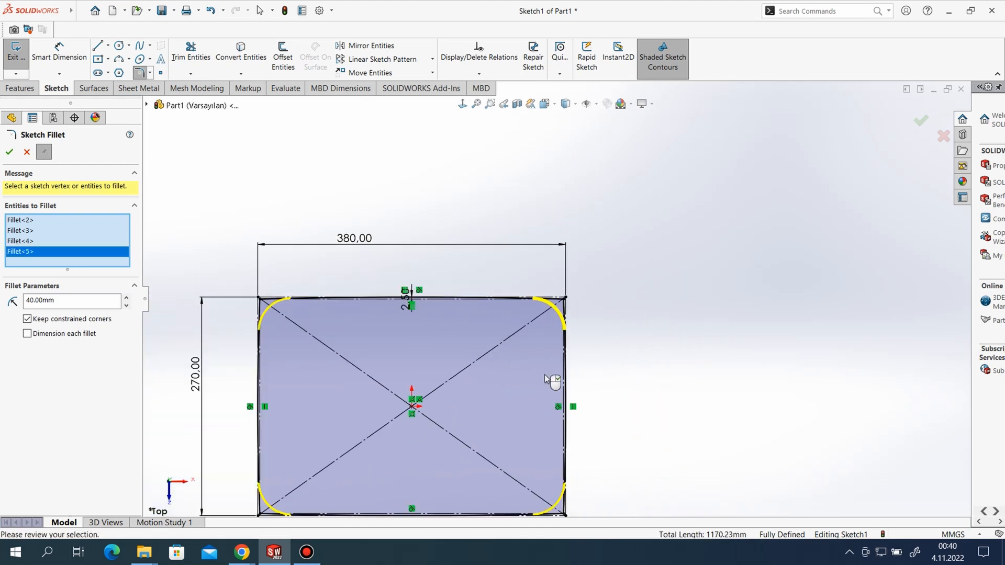
pyautogui.scroll(3, 544, 379)
pyautogui.scroll(-3, 409, 401)
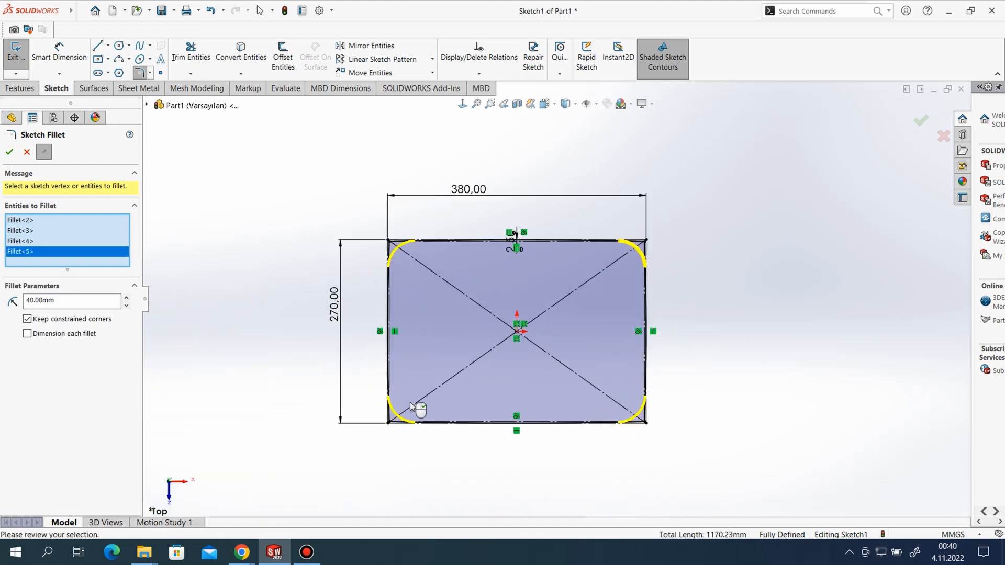
pyautogui.click(9, 153)
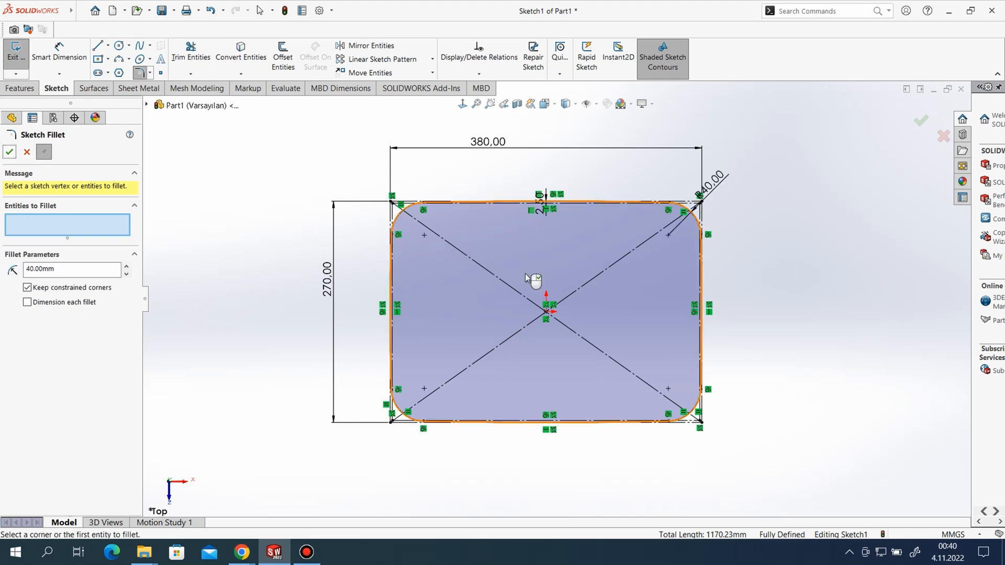
pyautogui.click(11, 153)
# Set up a blind Boss-Extrude of the rounded profile from the sketch plane with a depth of 16.5 mm
pyautogui.click(21, 88)
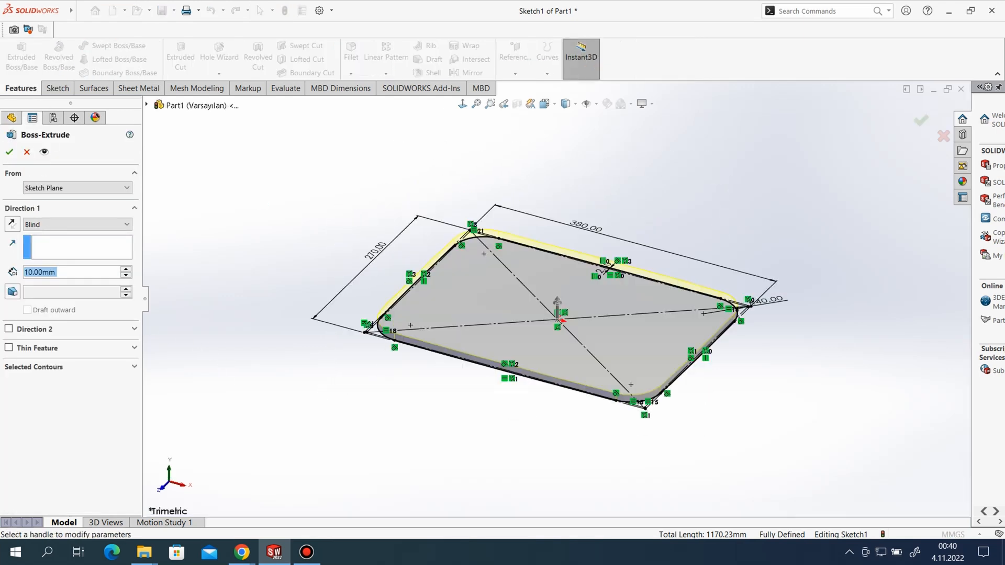
pyautogui.write('16.5')
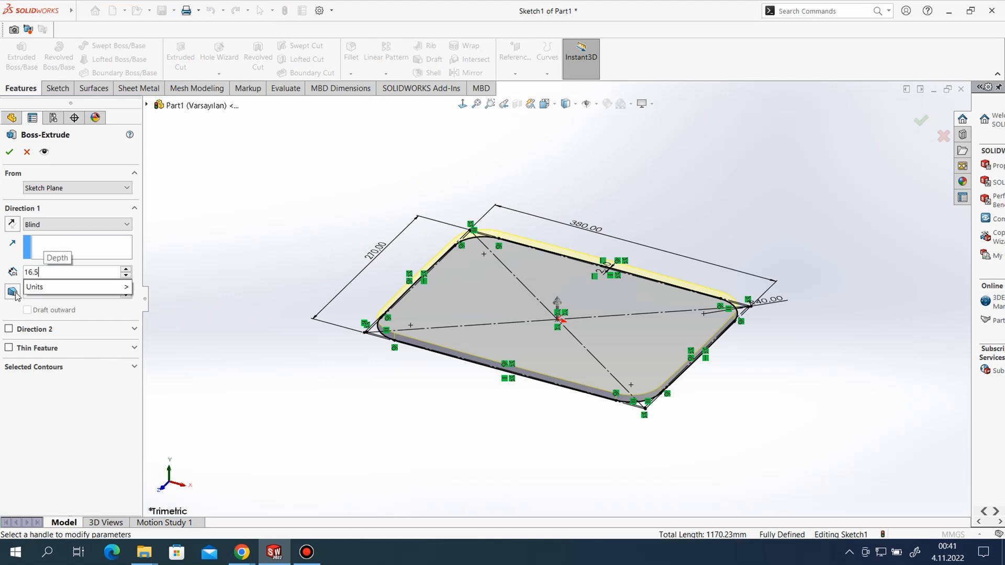
pyautogui.press('Return')
pyautogui.moveTo(524, 396); pyautogui.dragTo(554, 376, button='middle')
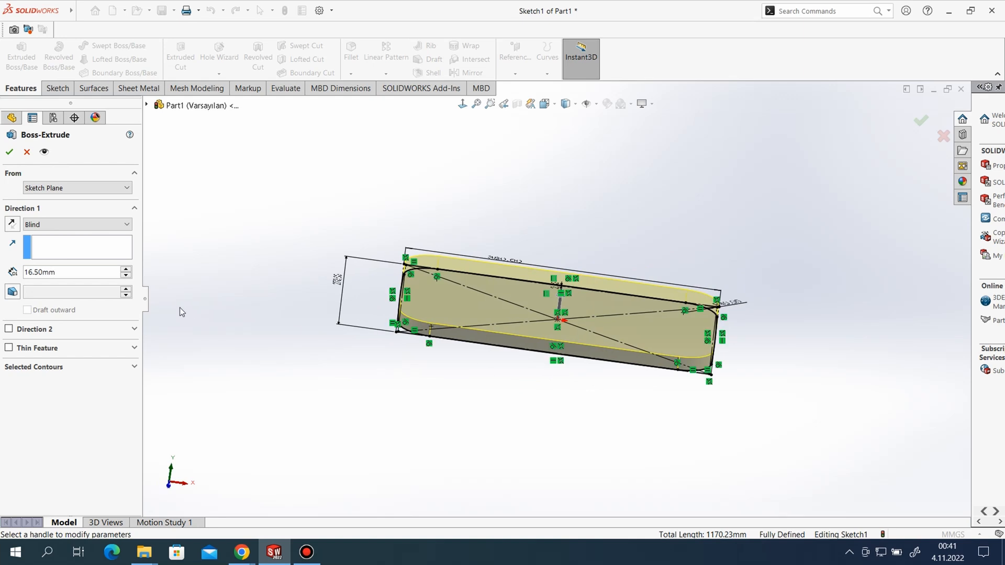
# Give the extrusion a 30° draft angle directed outward
pyautogui.click(13, 293)
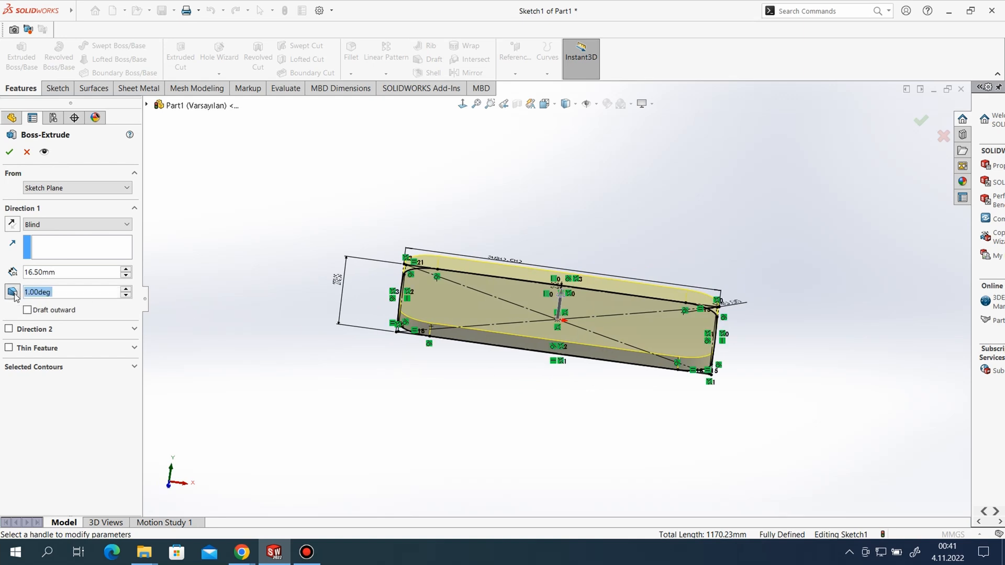
pyautogui.write('30')
pyautogui.press('Return')
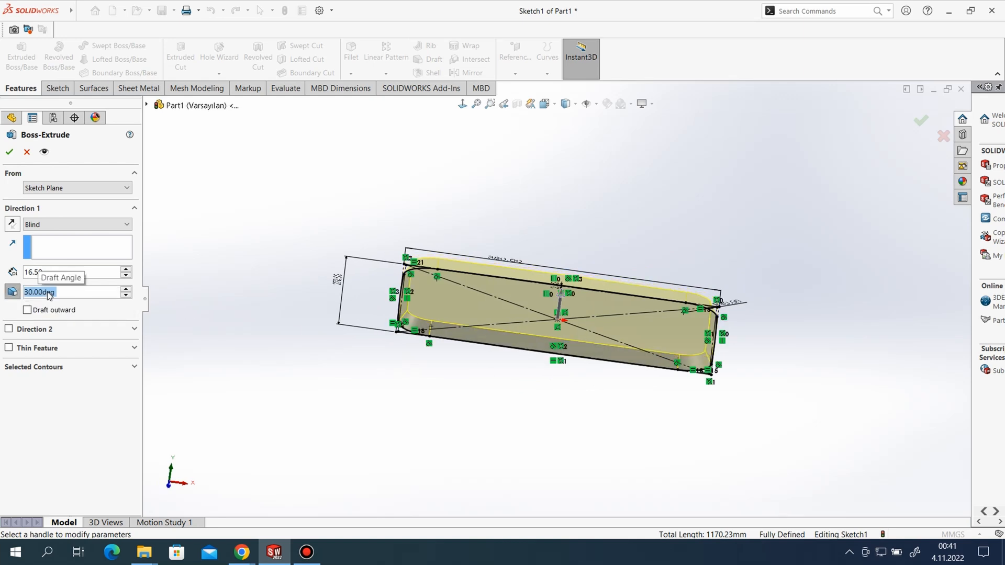
pyautogui.write('=9')
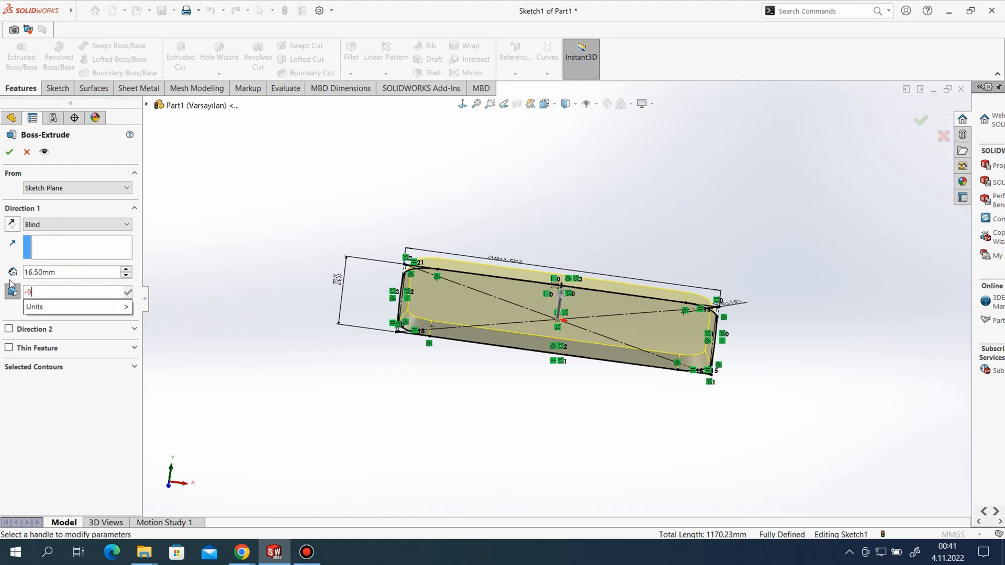
pyautogui.write('30')
pyautogui.press('Return')
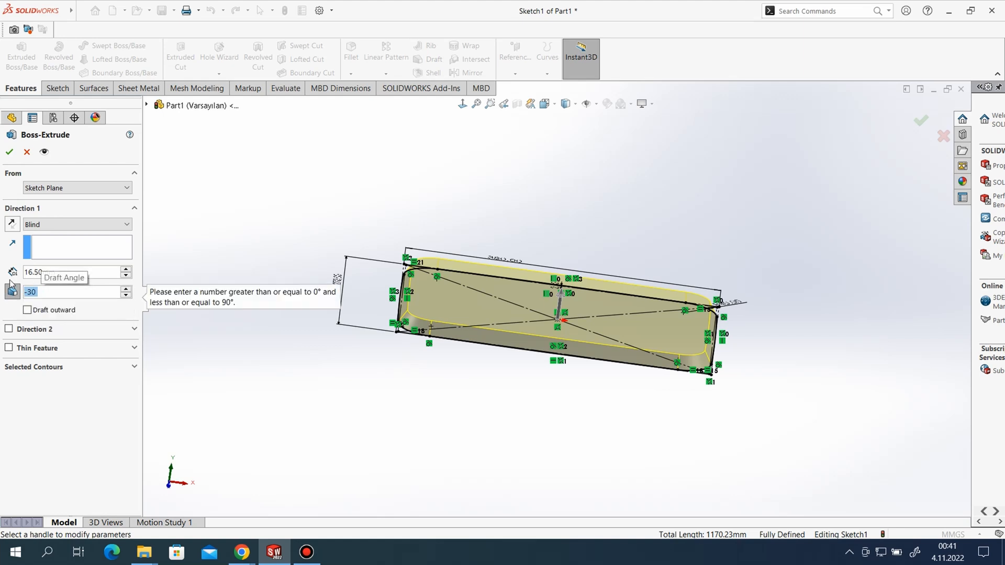
pyautogui.click(28, 309)
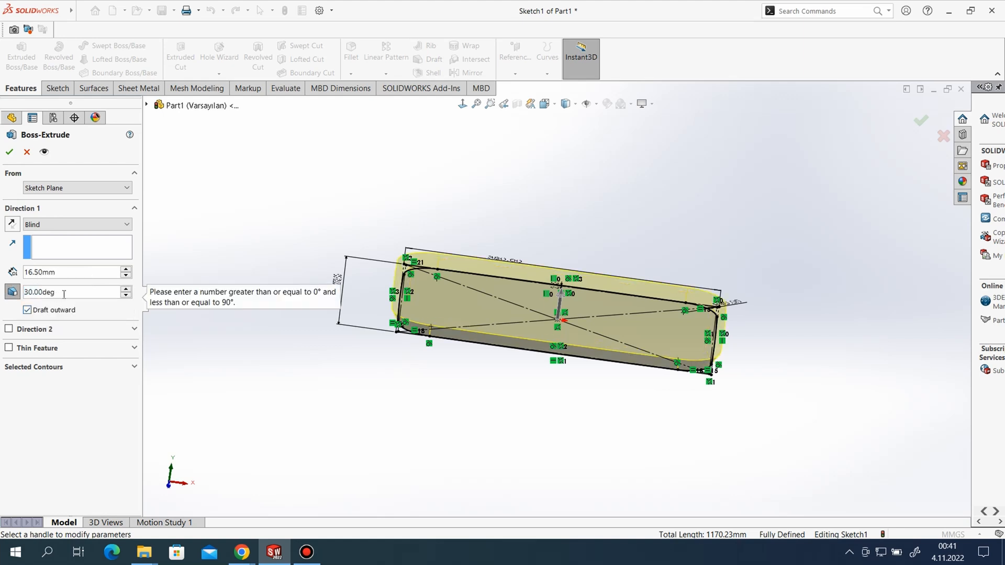
# Complete the drafted Boss-Extrude of the rounded profile
pyautogui.moveTo(518, 314); pyautogui.dragTo(499, 327, button='middle')
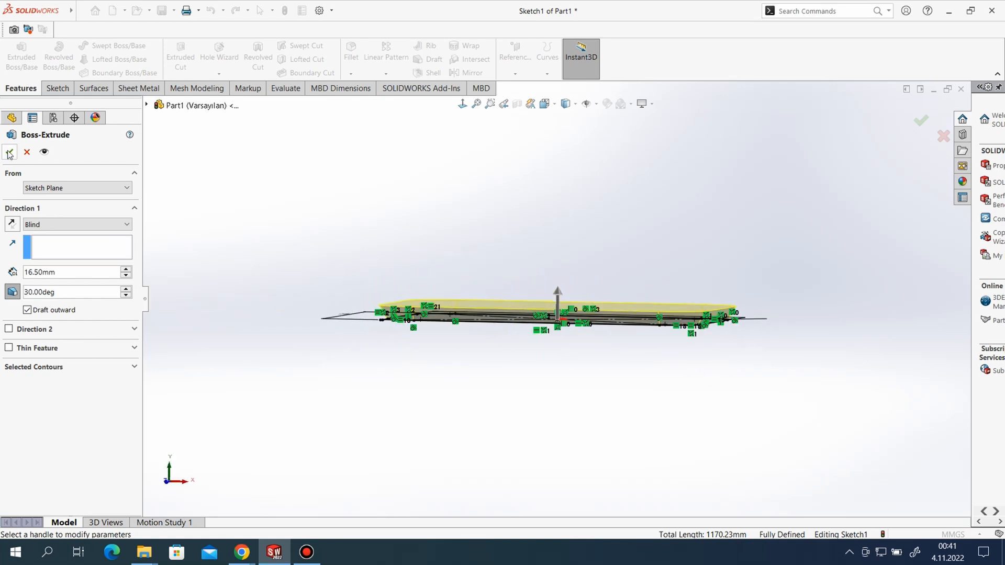
pyautogui.click(9, 152)
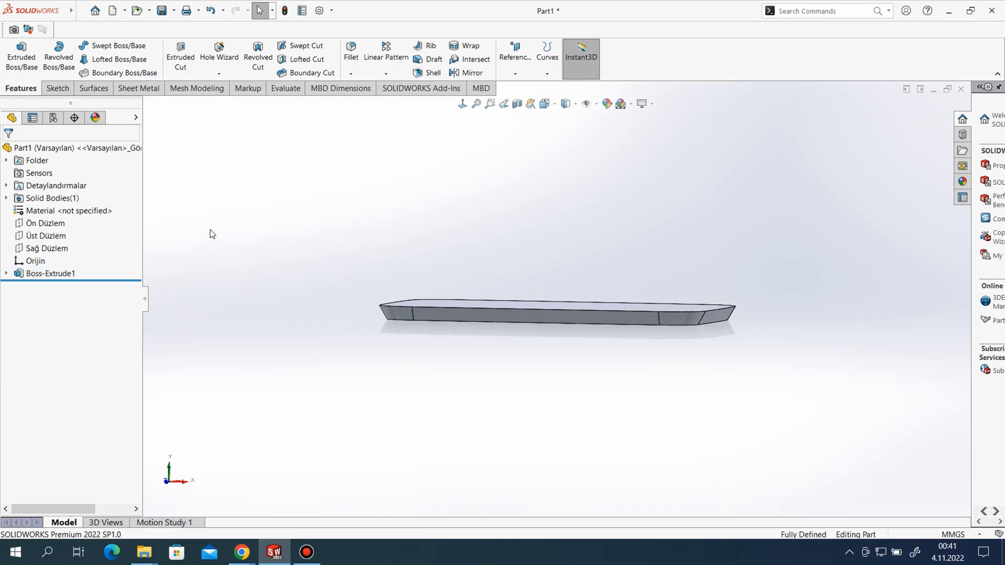
# Start a new sketch on the flat upper face of the extruded body
pyautogui.moveTo(255, 224); pyautogui.dragTo(395, 264, button='middle')
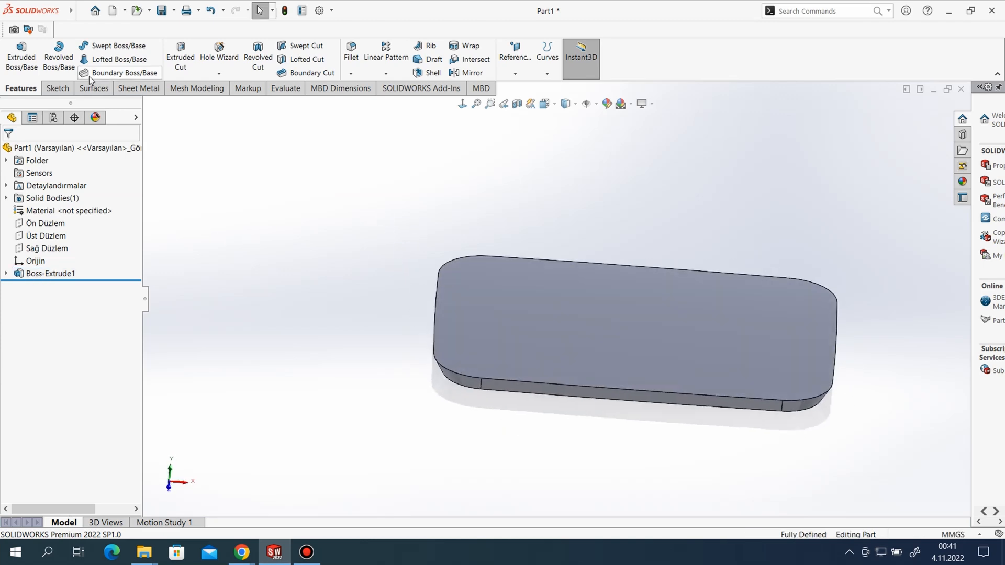
pyautogui.click(57, 89)
pyautogui.click(16, 52)
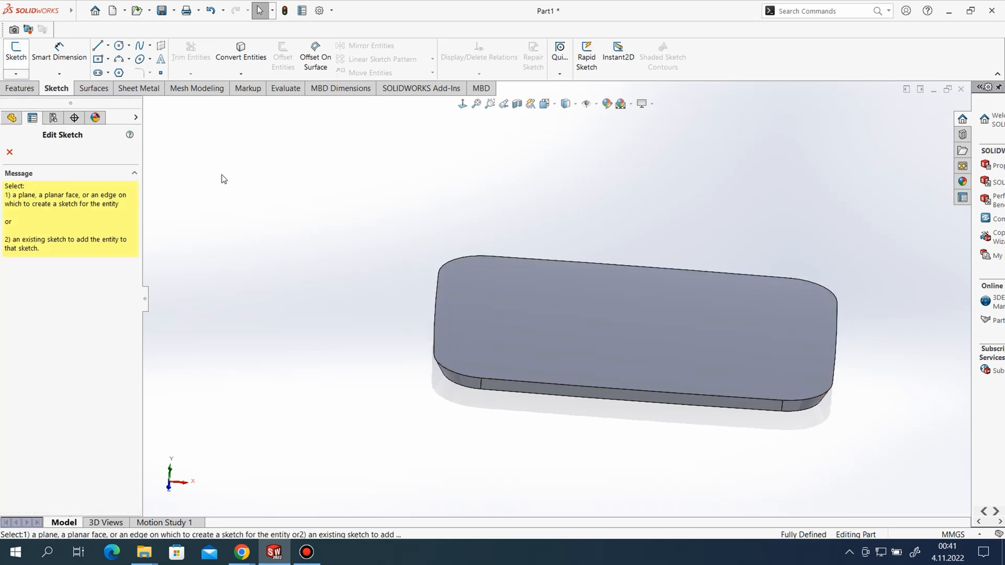
pyautogui.click(520, 284)
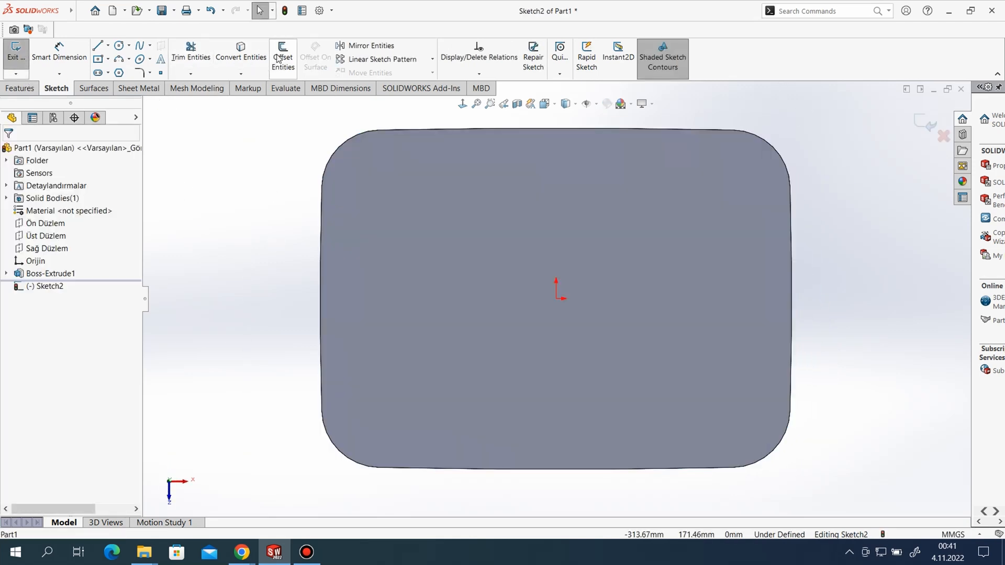
# Offset all eight outline edges of the upper face outward by 5 mm
pyautogui.click(272, 63)
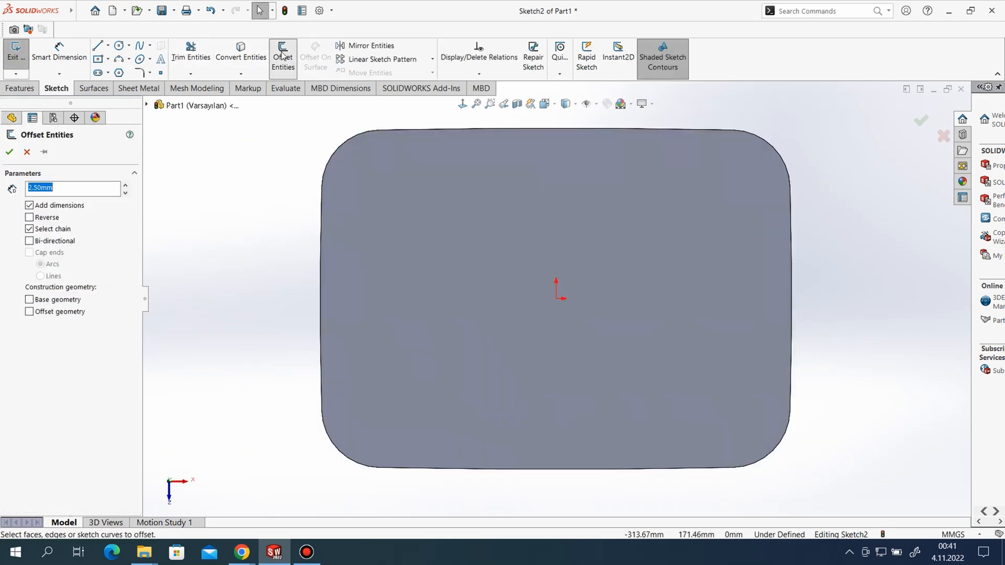
pyautogui.click(418, 131)
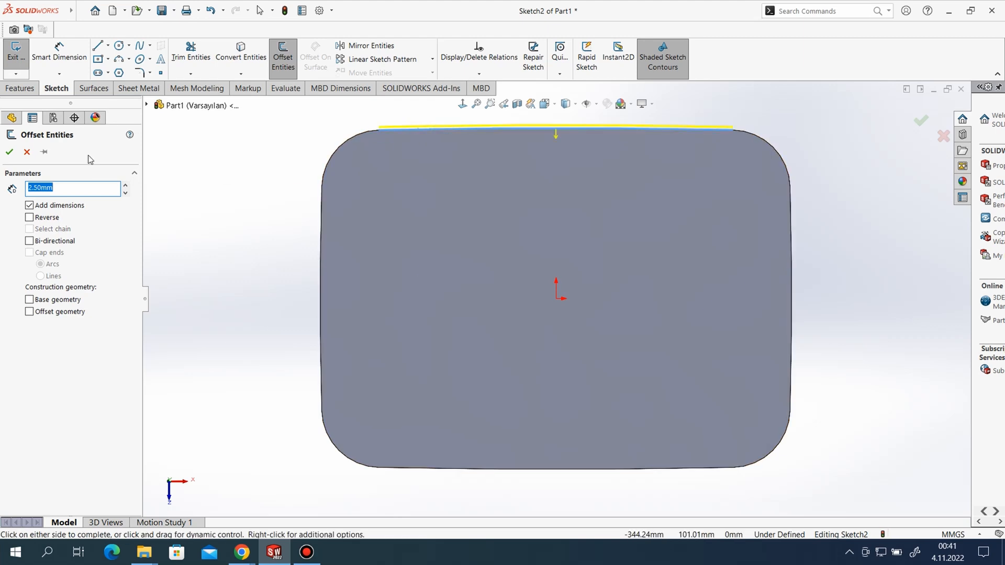
pyautogui.press('Return')
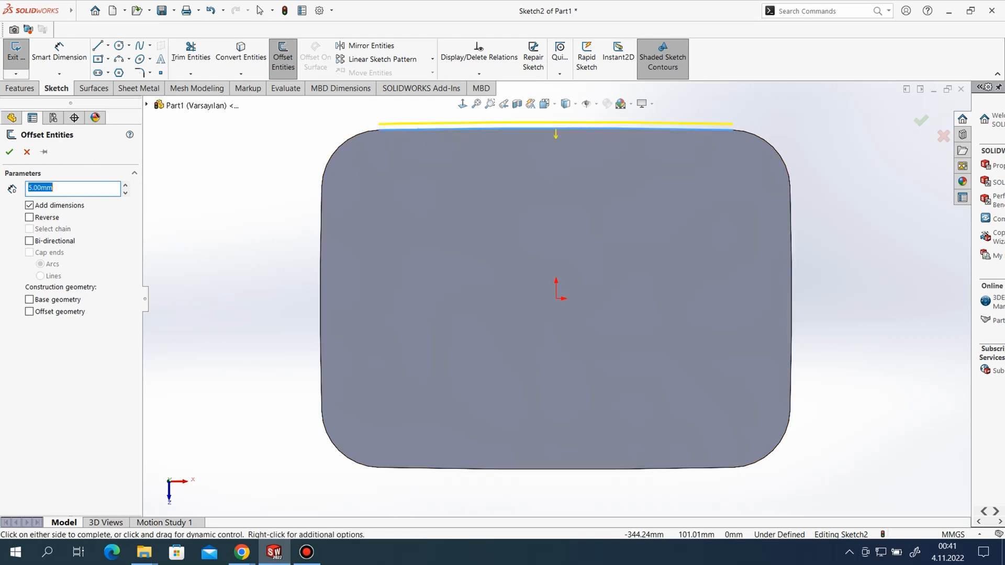
pyautogui.click(360, 133)
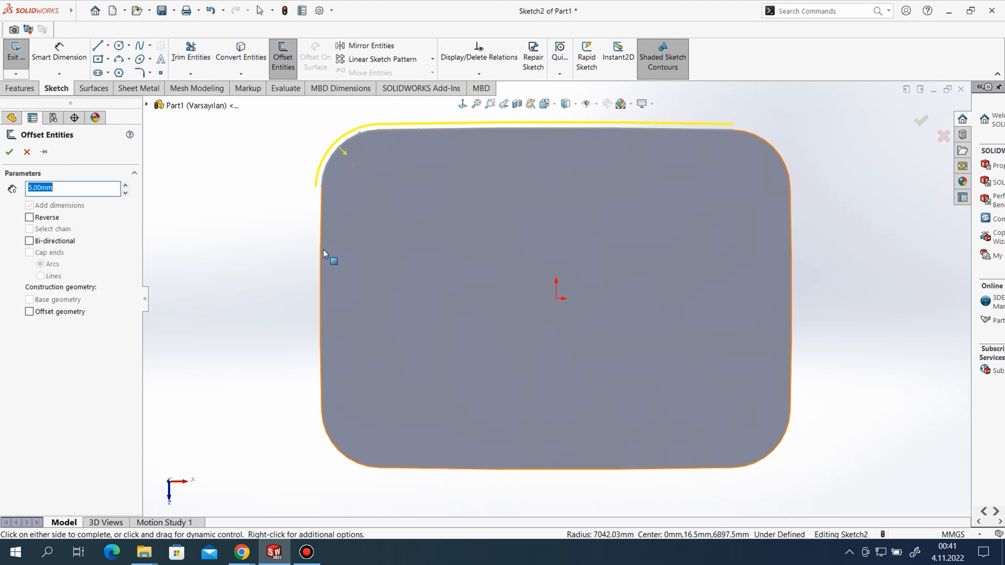
pyautogui.click(320, 251)
pyautogui.click(349, 453)
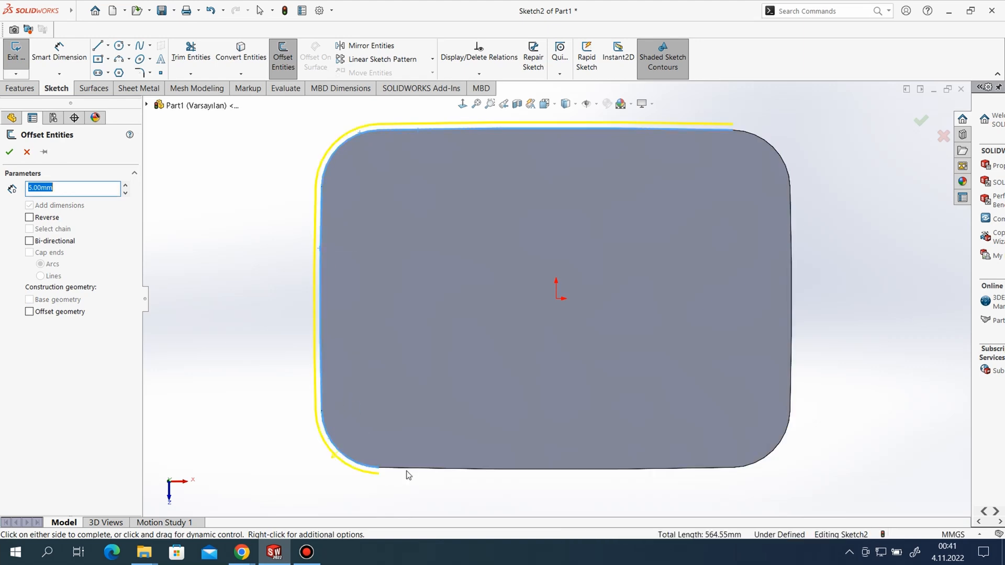
pyautogui.click(414, 469)
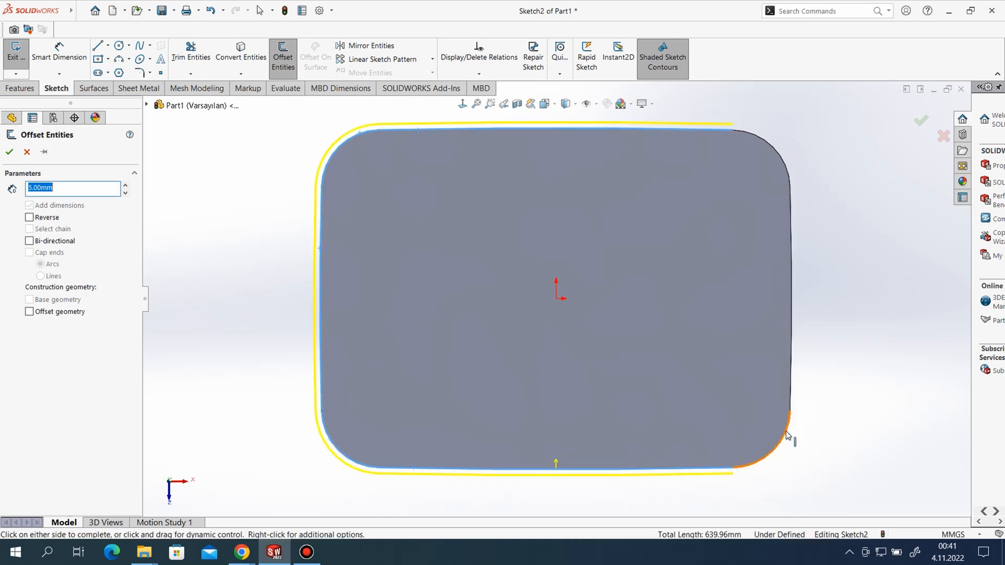
pyautogui.click(791, 383)
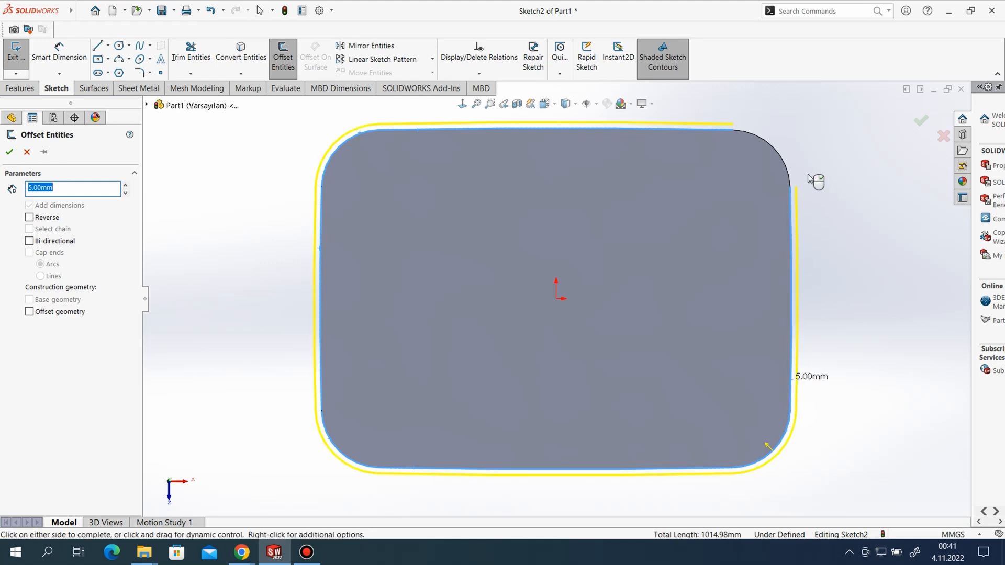
pyautogui.click(772, 148)
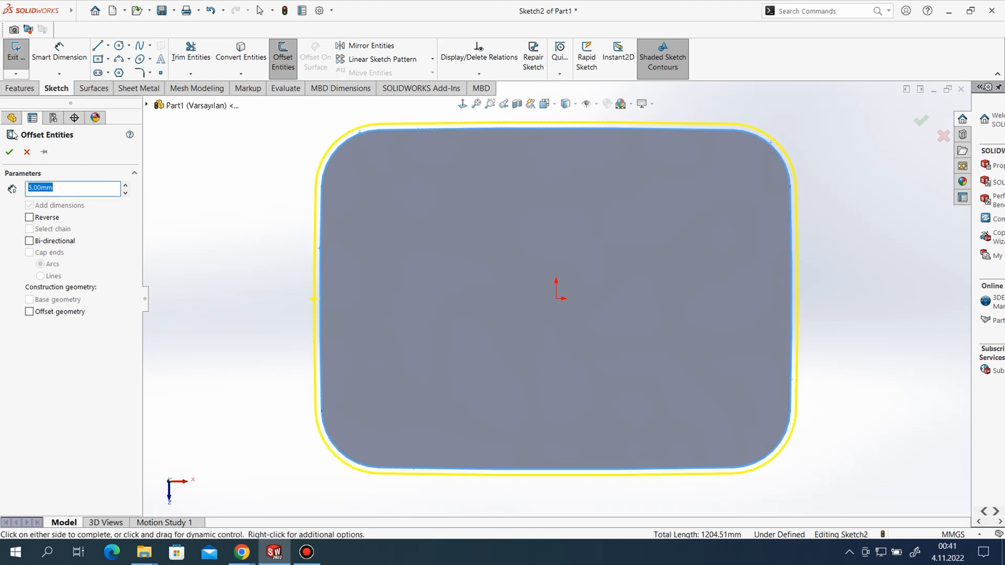
pyautogui.click(9, 150)
# Extrude the offset outline 2.5 mm upward as a blind boss merged with the base body
pyautogui.scroll(-1, 270, 206)
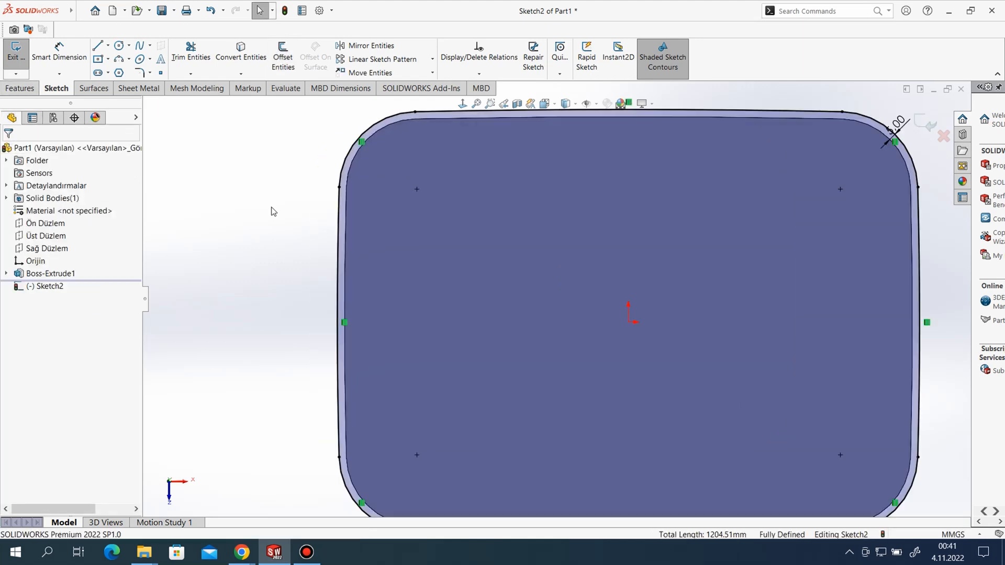
pyautogui.scroll(2, 359, 257)
pyautogui.scroll(-2, 816, 257)
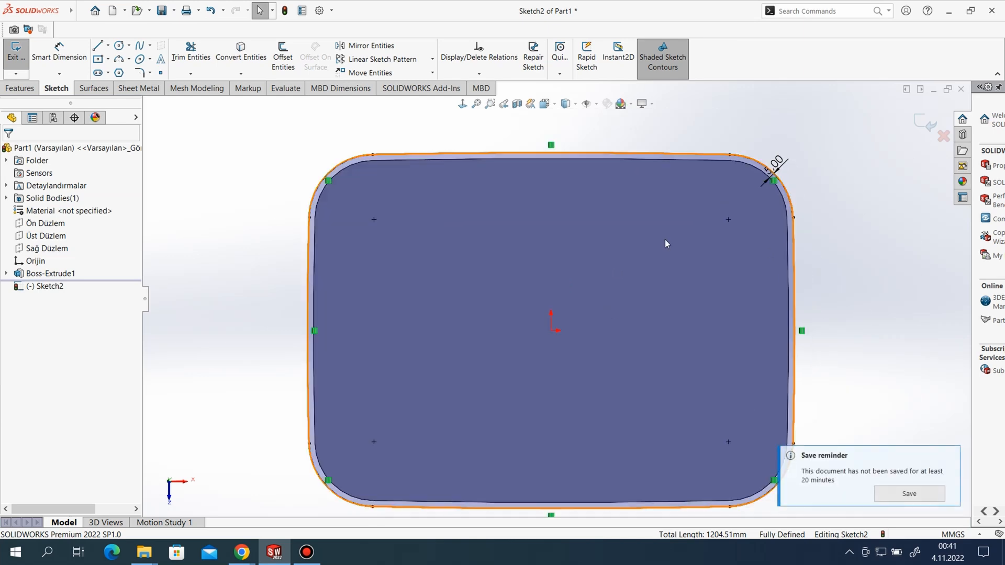
pyautogui.click(16, 89)
pyautogui.click(21, 59)
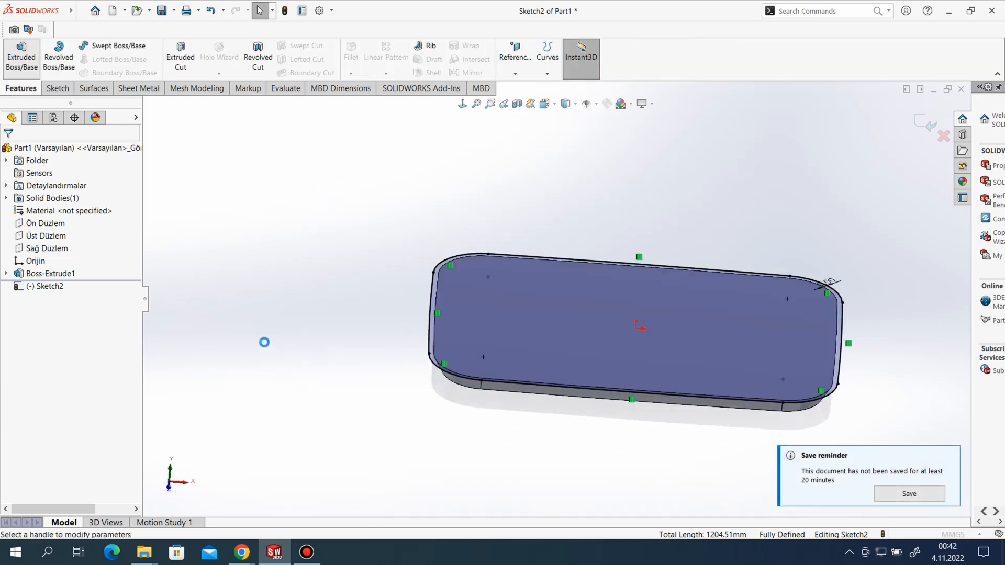
pyautogui.write('2.')
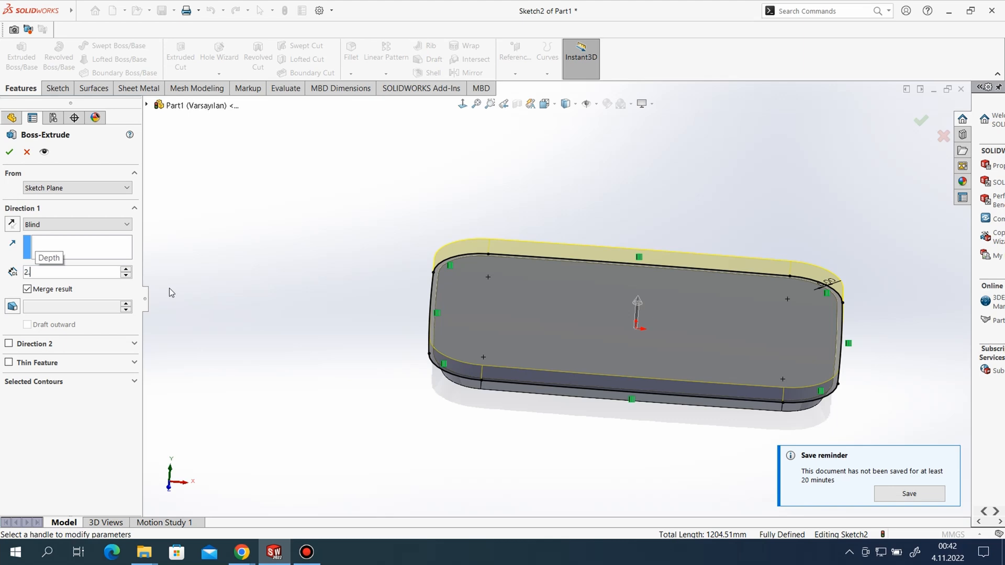
pyautogui.write('5')
pyautogui.press('Return')
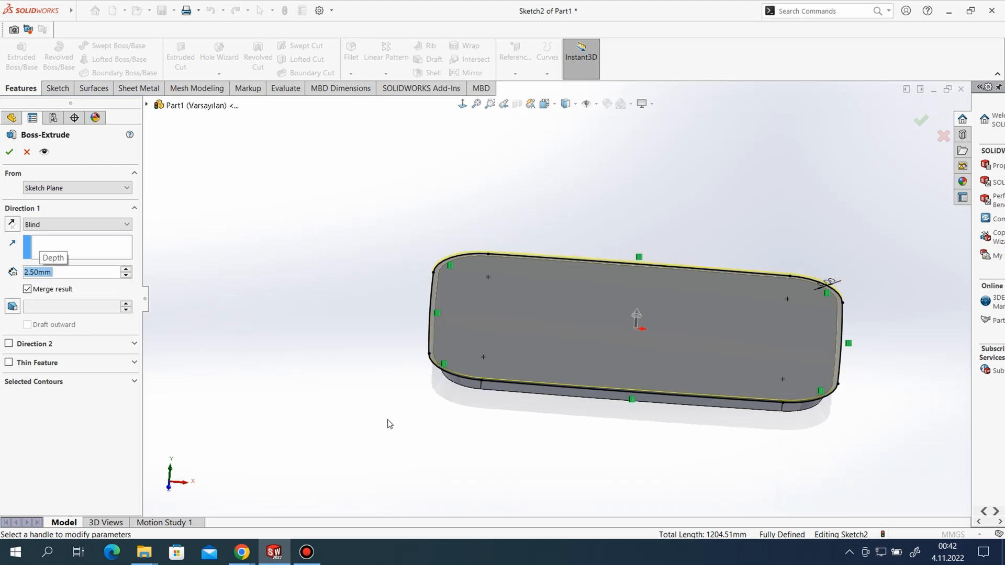
pyautogui.moveTo(390, 423); pyautogui.dragTo(494, 246, button='middle')
pyautogui.click(9, 152)
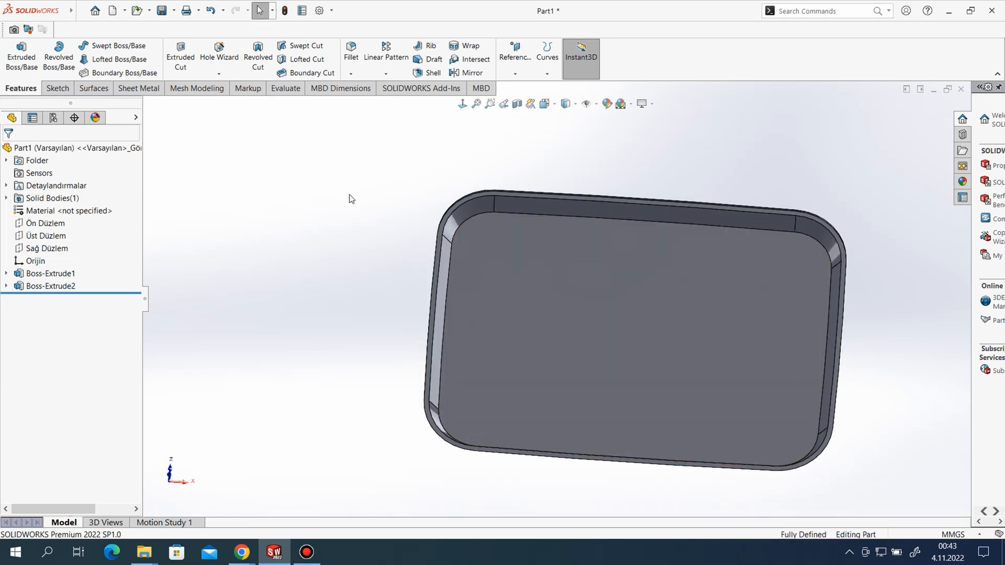
# Shell the body to a 2.5 mm wall thickness, removing the upper face to form an open tray
pyautogui.click(429, 73)
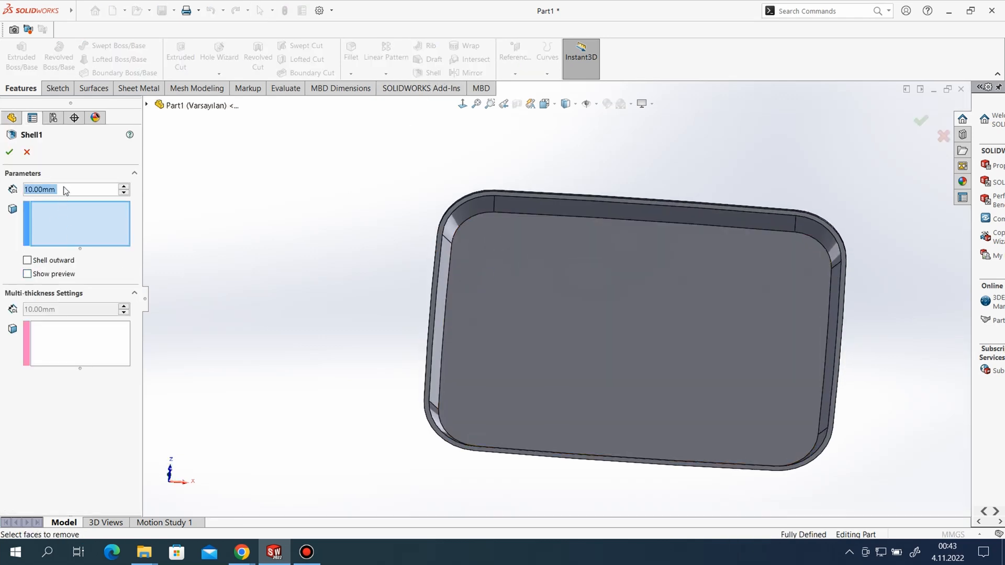
pyautogui.write('2.5')
pyautogui.moveTo(494, 256); pyautogui.dragTo(583, 348, button='middle')
pyautogui.click(583, 349)
pyautogui.click(10, 152)
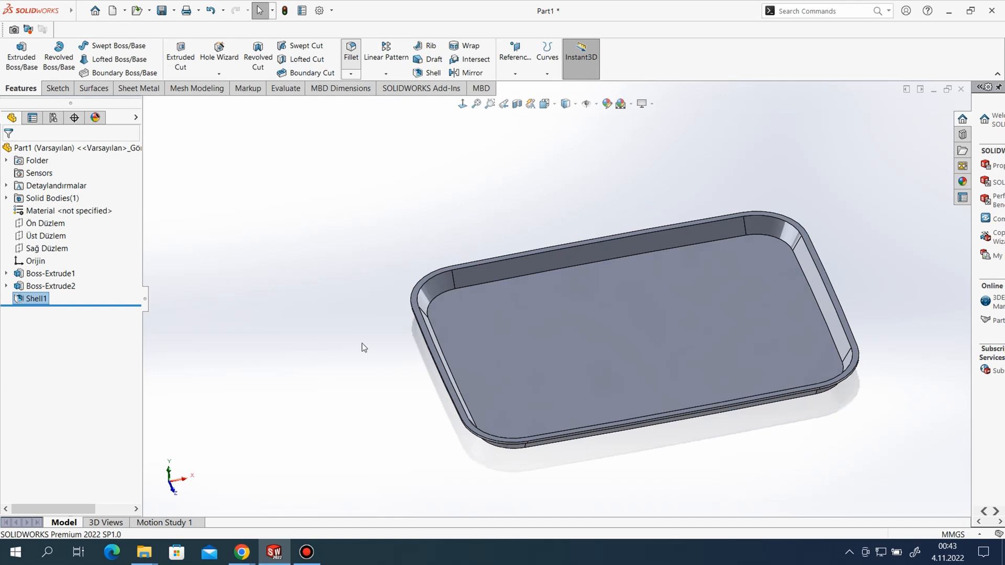
# Add a symmetric 1.25 mm fillet to the upper and lower outer edges of the tray's rim
pyautogui.write('1.25')
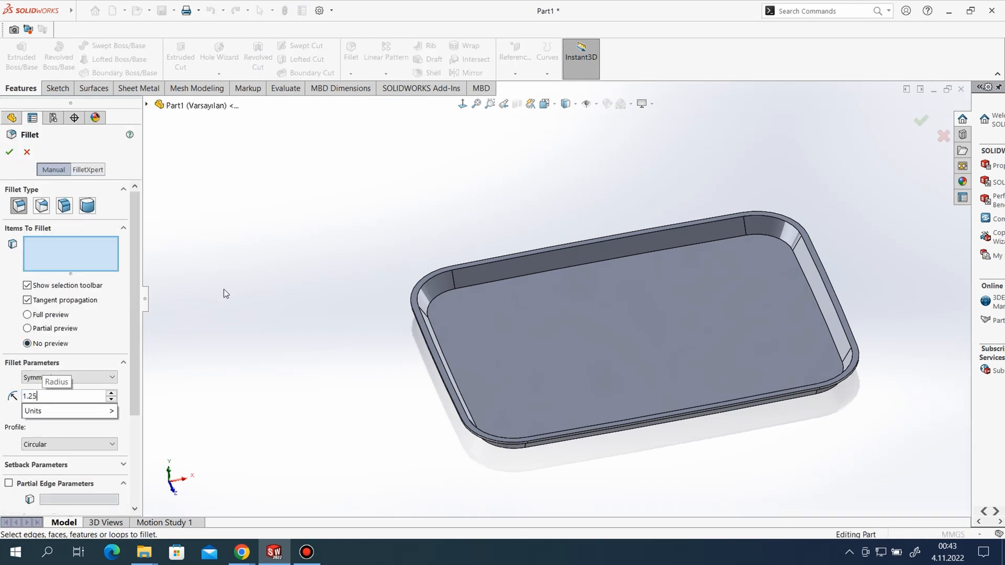
pyautogui.scroll(-5, 481, 283)
pyautogui.moveTo(481, 284); pyautogui.dragTo(429, 328, button='middle')
pyautogui.click(501, 309)
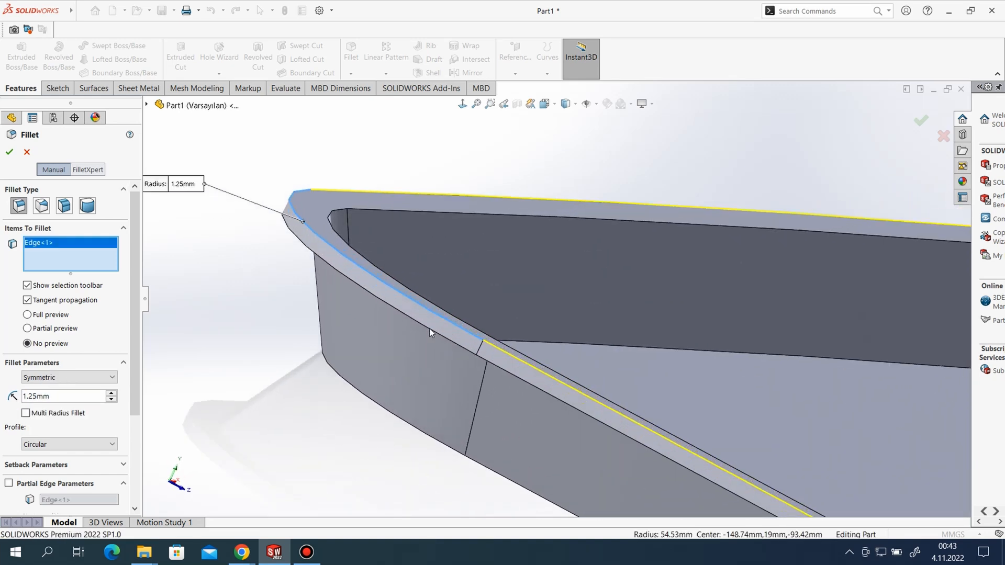
pyautogui.click(430, 331)
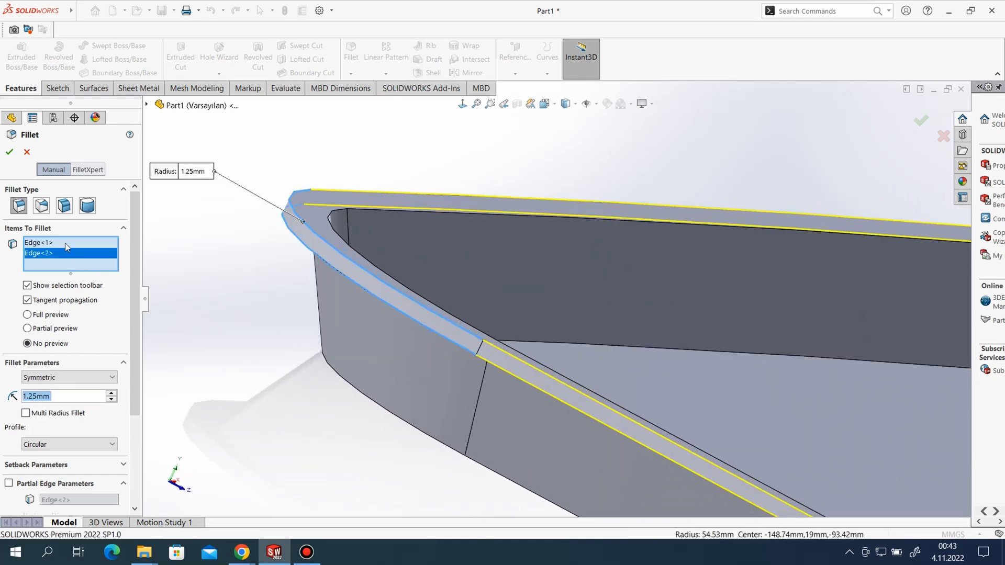
pyautogui.click(8, 151)
# Start a new sketch on the flat underside of the tray
pyautogui.scroll(5, 341, 188)
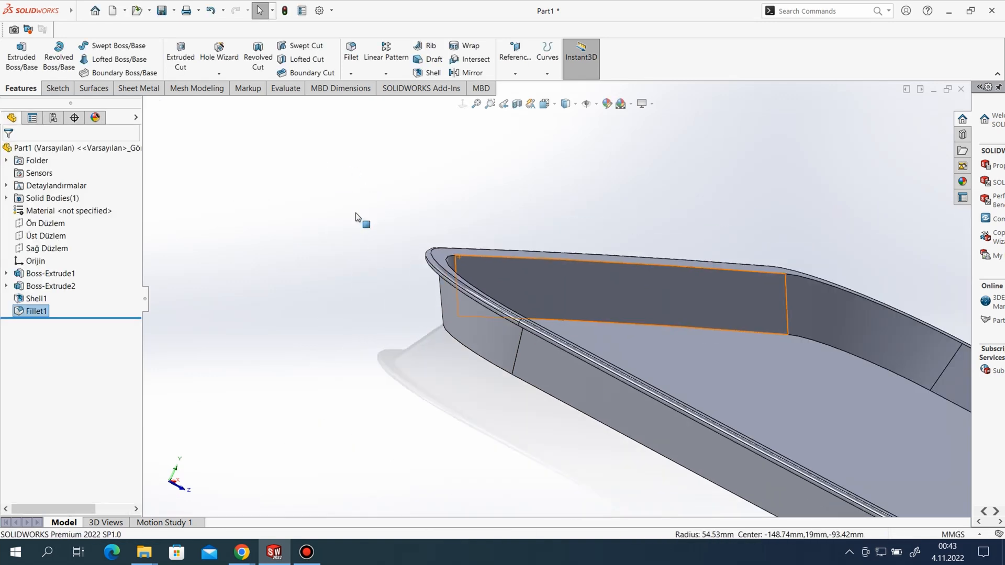
pyautogui.moveTo(573, 307); pyautogui.dragTo(652, 290, button='middle')
pyautogui.click(57, 87)
pyautogui.click(16, 52)
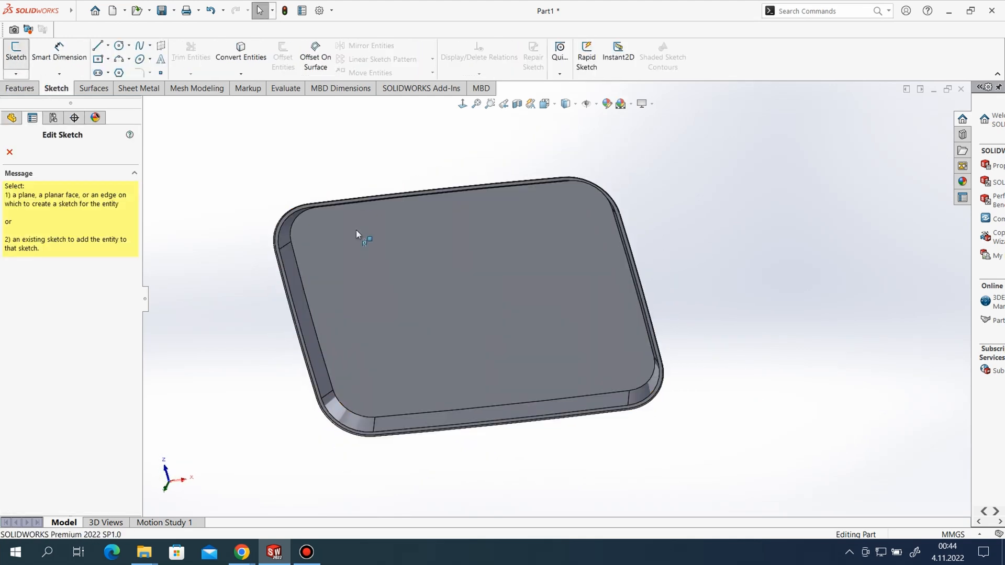
pyautogui.click(354, 231)
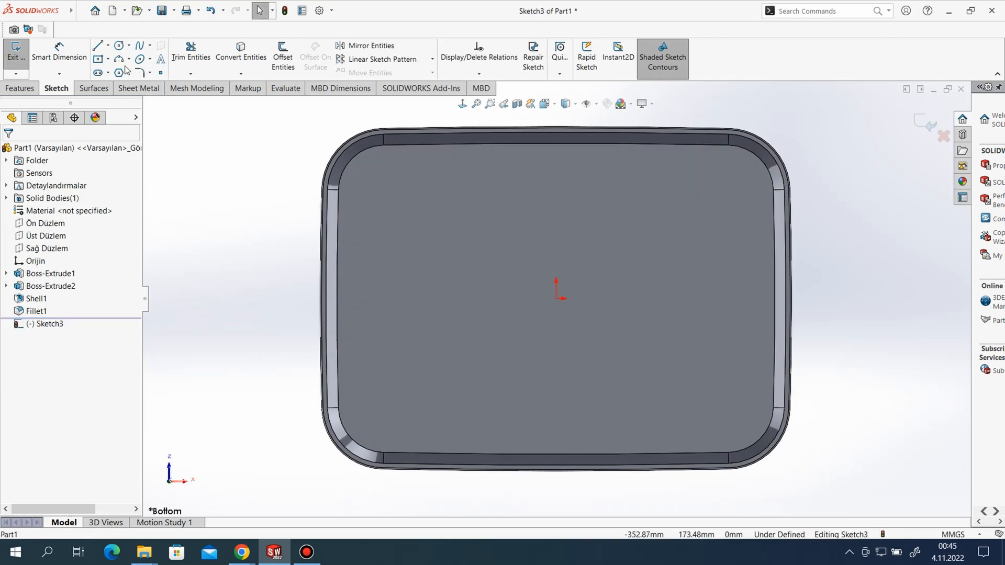
# Sketch a circle of about 54.53 mm radius centred on the upper-left corner arc's centre and reaching the rim's outer edge
pyautogui.click(119, 45)
pyautogui.scroll(-5, 428, 258)
pyautogui.scroll(3, 411, 203)
pyautogui.scroll(-6, 446, 389)
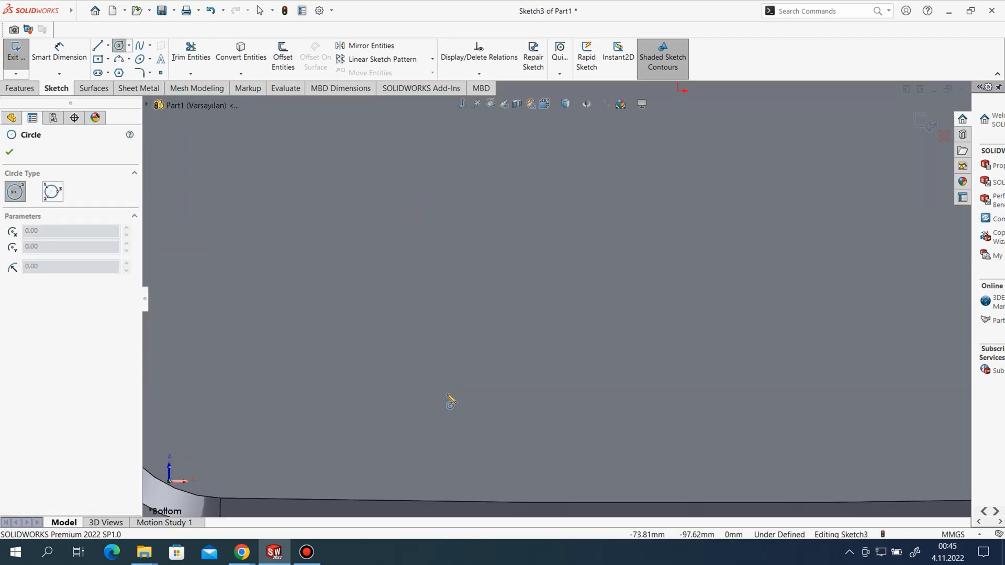
pyautogui.scroll(8, 446, 389)
pyautogui.scroll(-6, 442, 191)
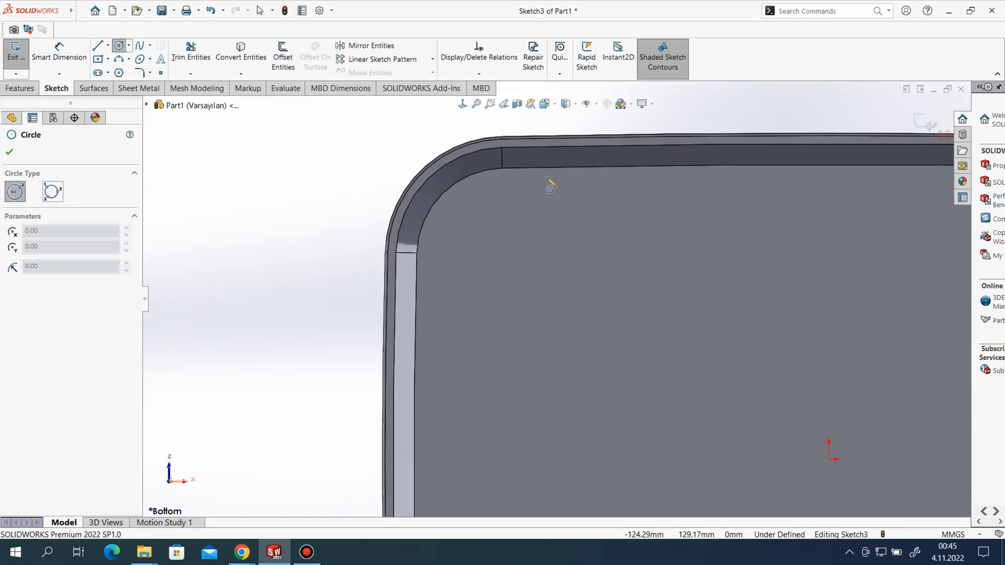
pyautogui.click(501, 300)
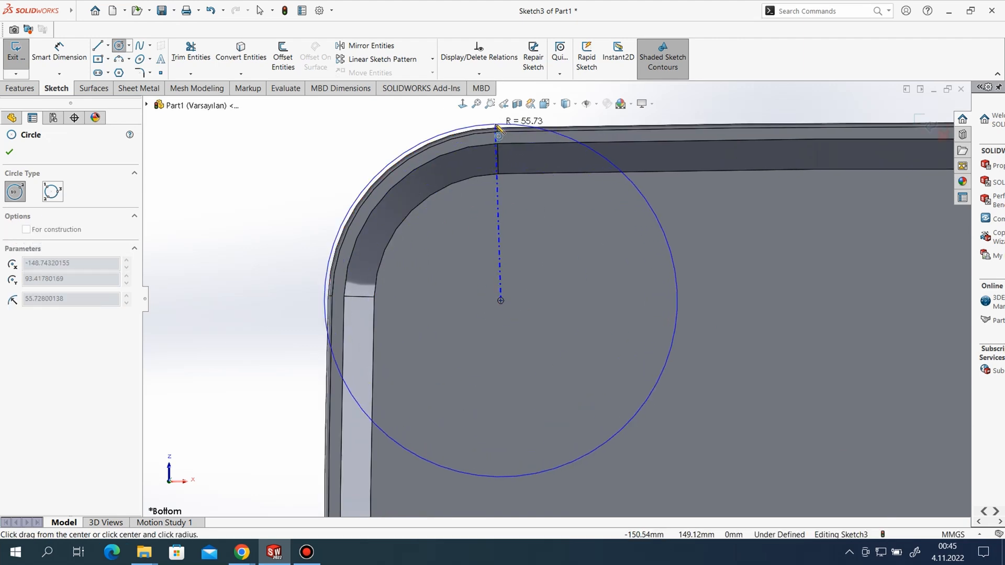
pyautogui.click(499, 130)
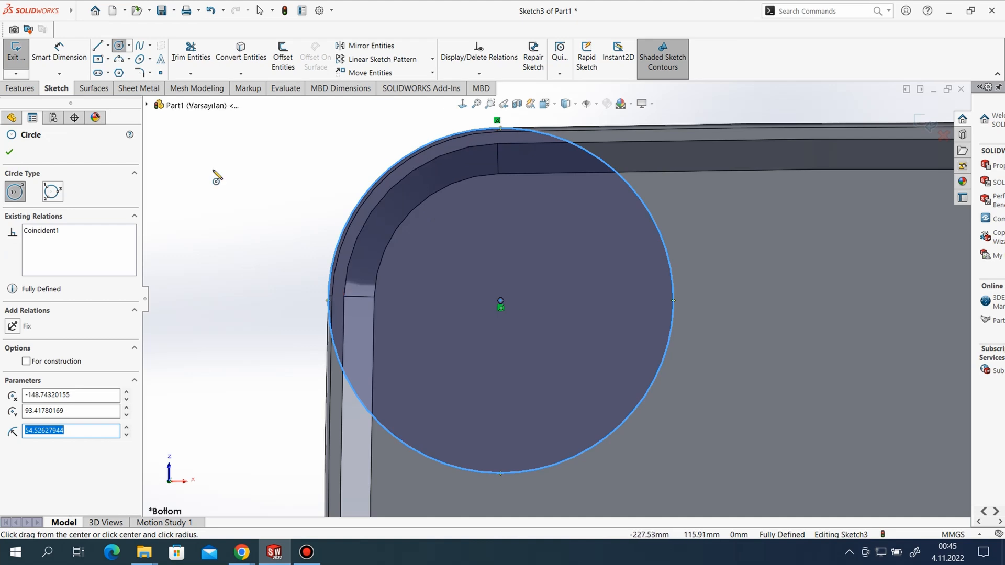
pyautogui.click(97, 46)
pyautogui.scroll(6, 570, 283)
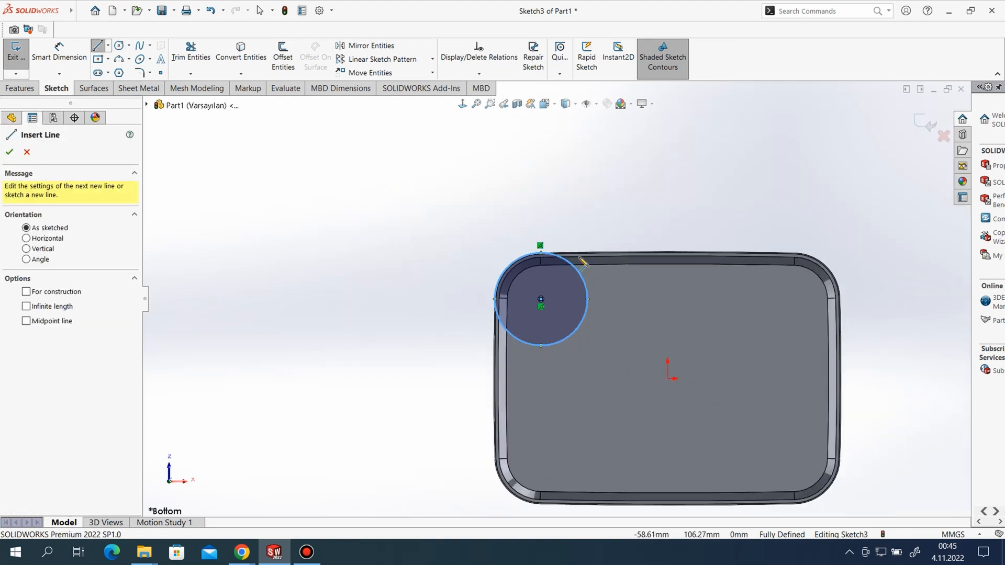
pyautogui.scroll(-12, 582, 260)
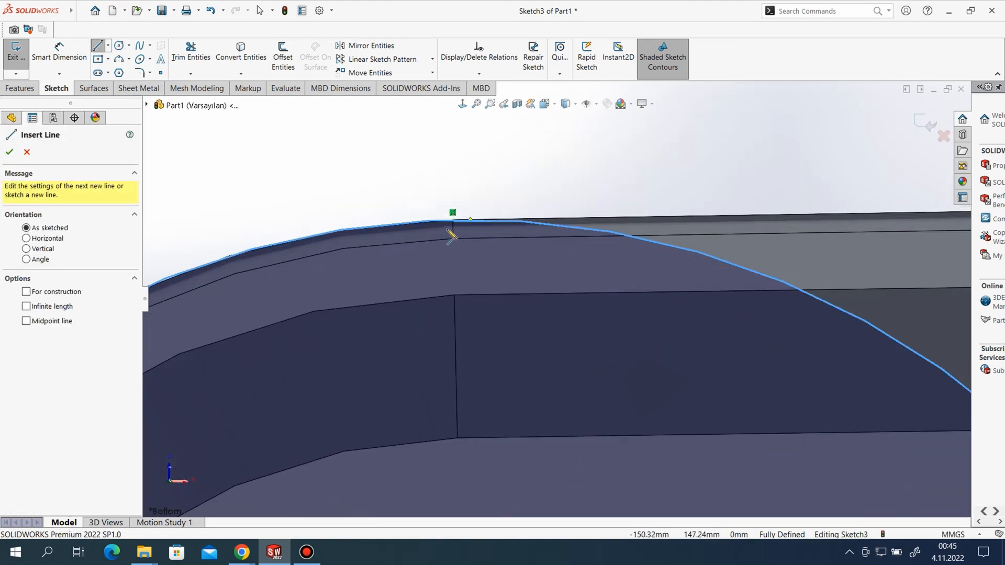
pyautogui.scroll(-6, 451, 235)
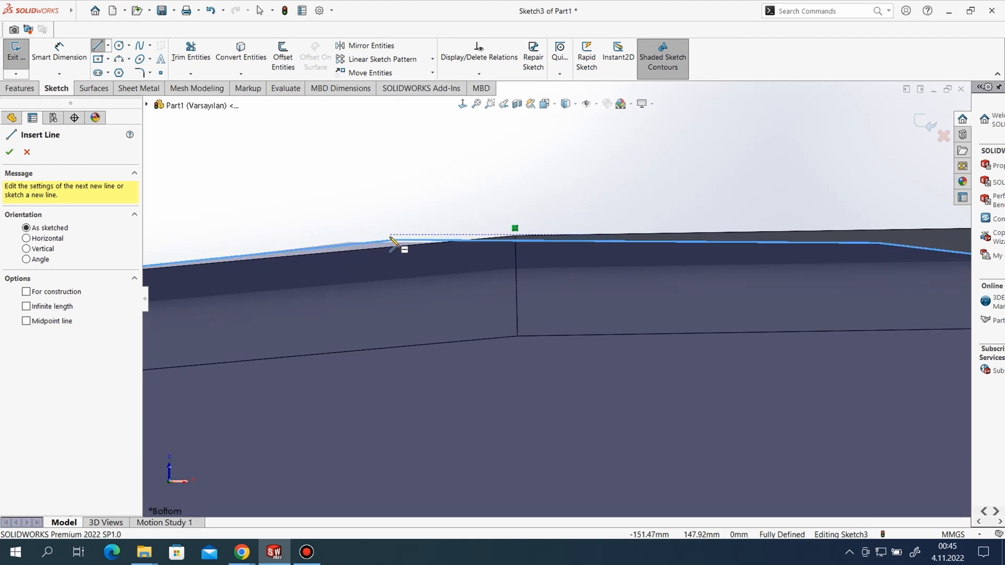
pyautogui.click(394, 245)
pyautogui.scroll(4, 491, 226)
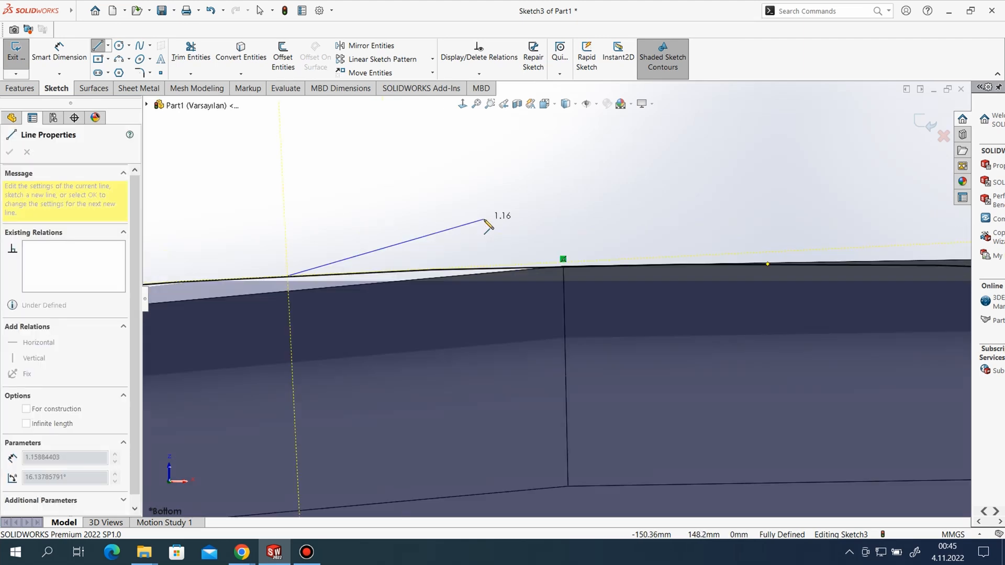
pyautogui.scroll(7, 489, 226)
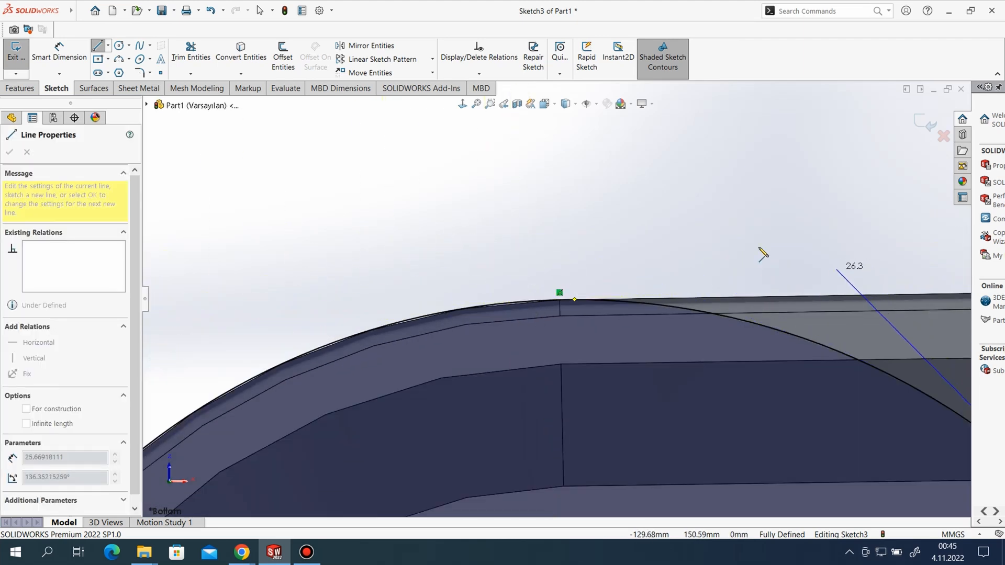
pyautogui.scroll(-6, 704, 190)
pyautogui.scroll(3, 703, 191)
pyautogui.scroll(-4, 705, 190)
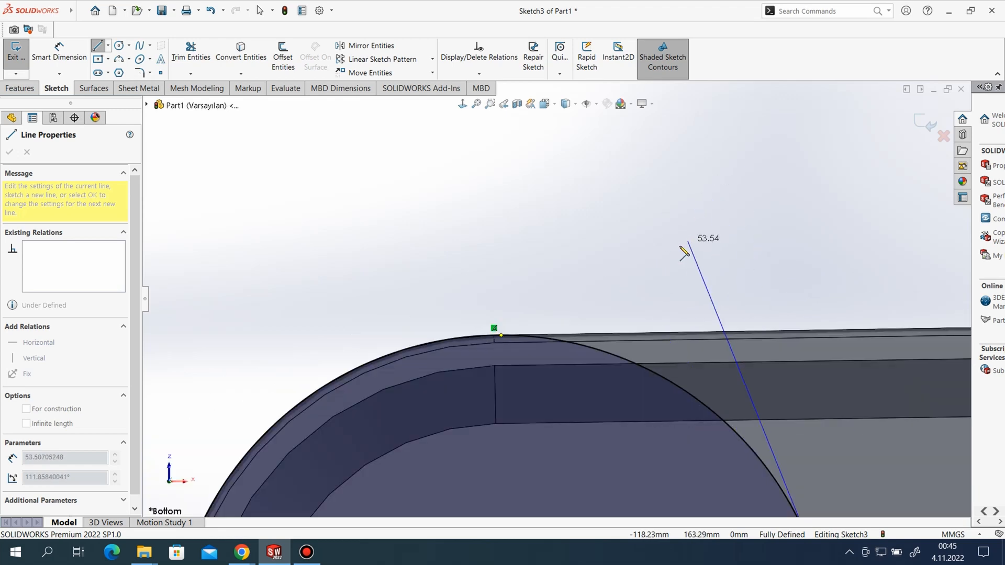
pyautogui.press('Escape')
pyautogui.press('Escape')
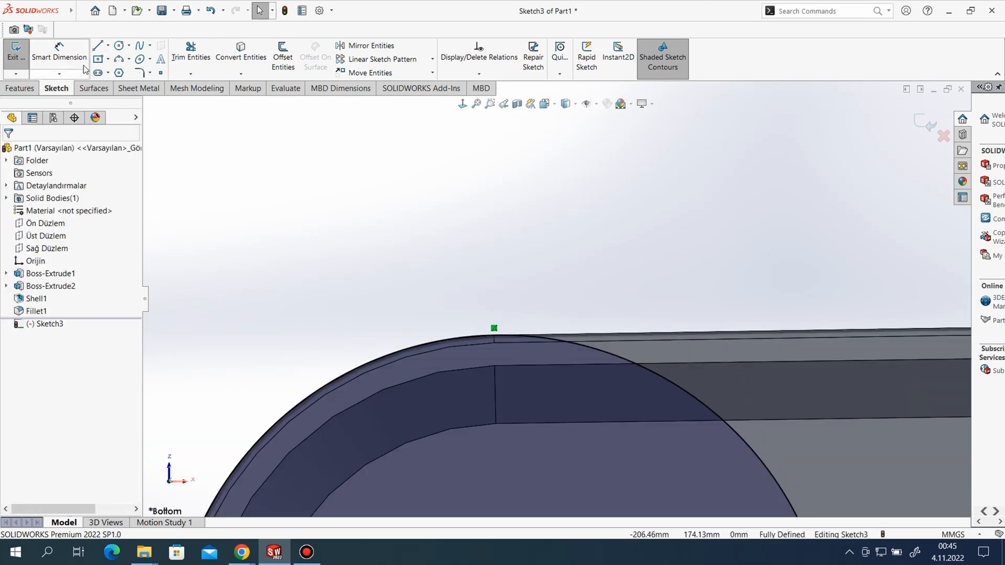
# Sketch a line about 44.78 mm long tangent to the circle near its topmost point and make it horizontal
pyautogui.click(97, 47)
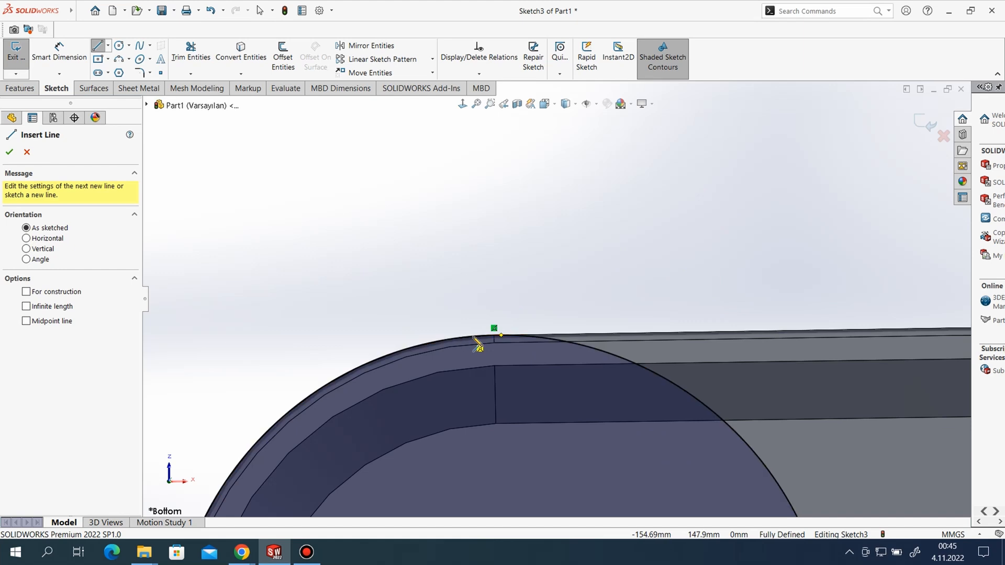
pyautogui.click(500, 335)
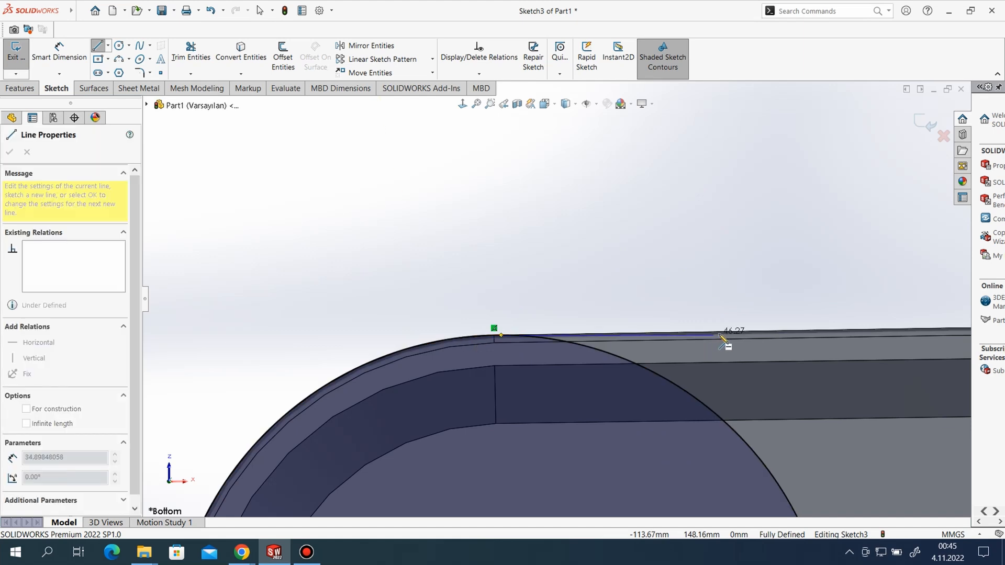
pyautogui.click(752, 319)
pyautogui.press('Escape')
pyautogui.rightClick(702, 325)
pyautogui.rightClick(689, 325)
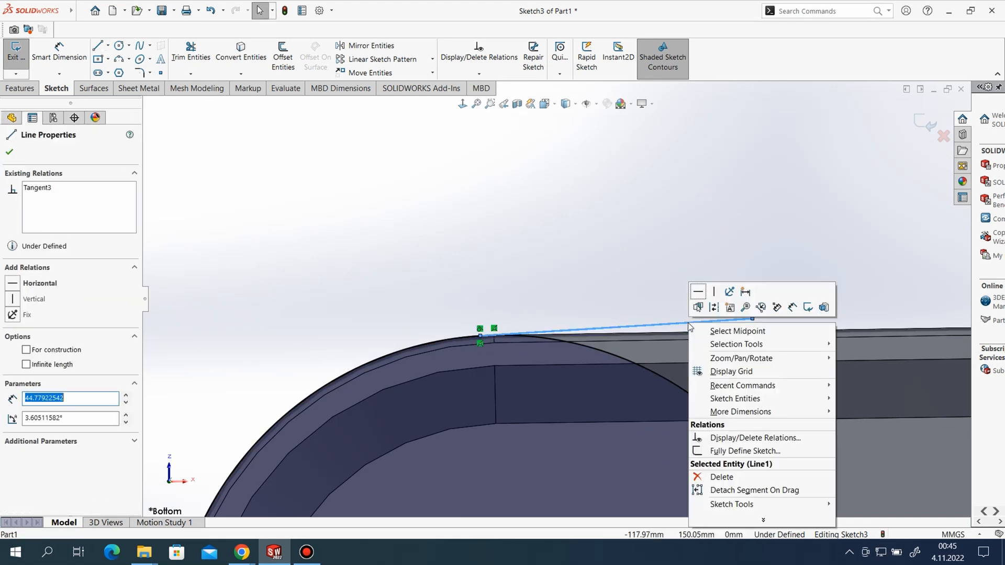
pyautogui.click(698, 291)
pyautogui.click(714, 287)
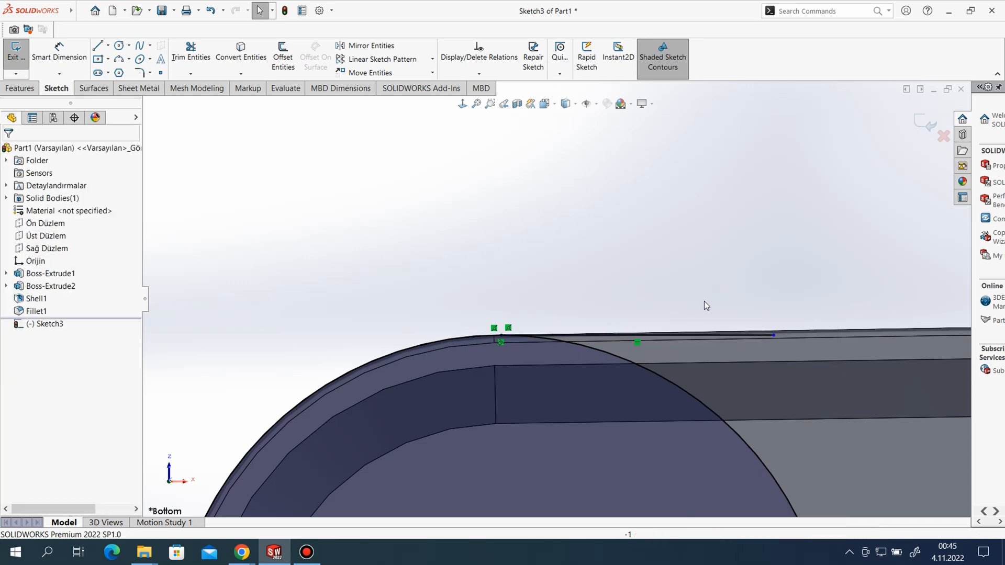
pyautogui.scroll(-5, 558, 309)
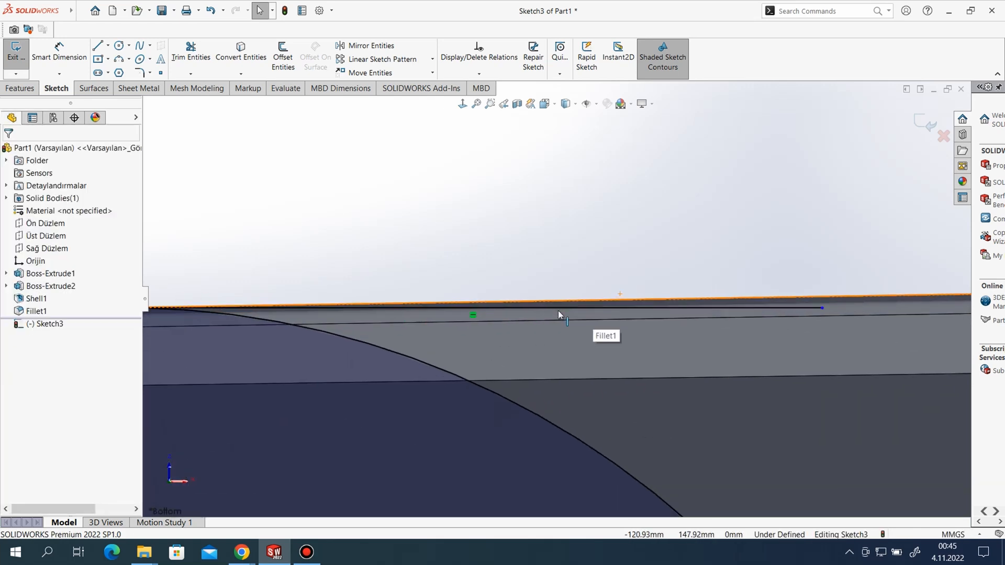
pyautogui.scroll(-3, 754, 281)
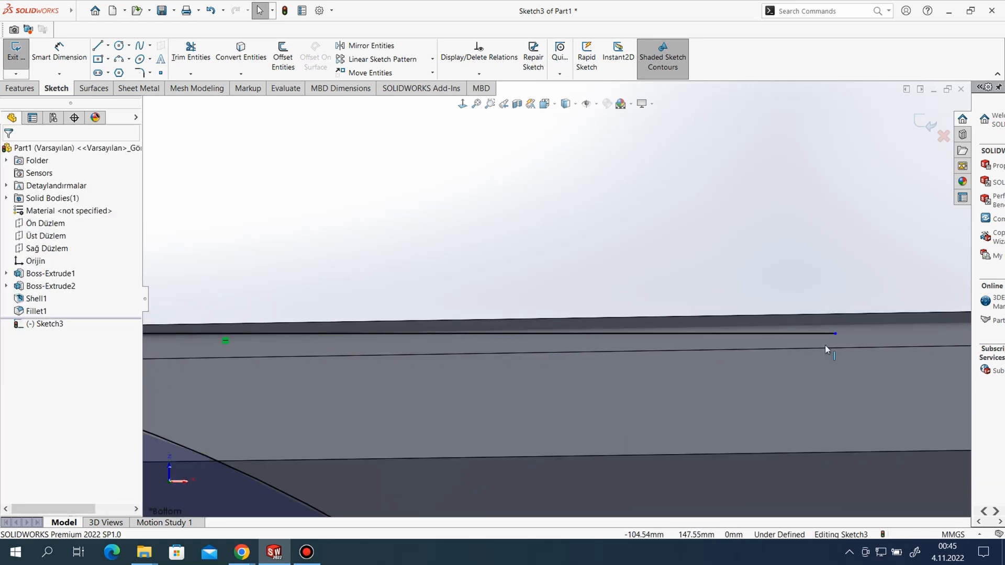
pyautogui.scroll(2, 812, 335)
pyautogui.scroll(3, 800, 314)
pyautogui.scroll(-5, 581, 321)
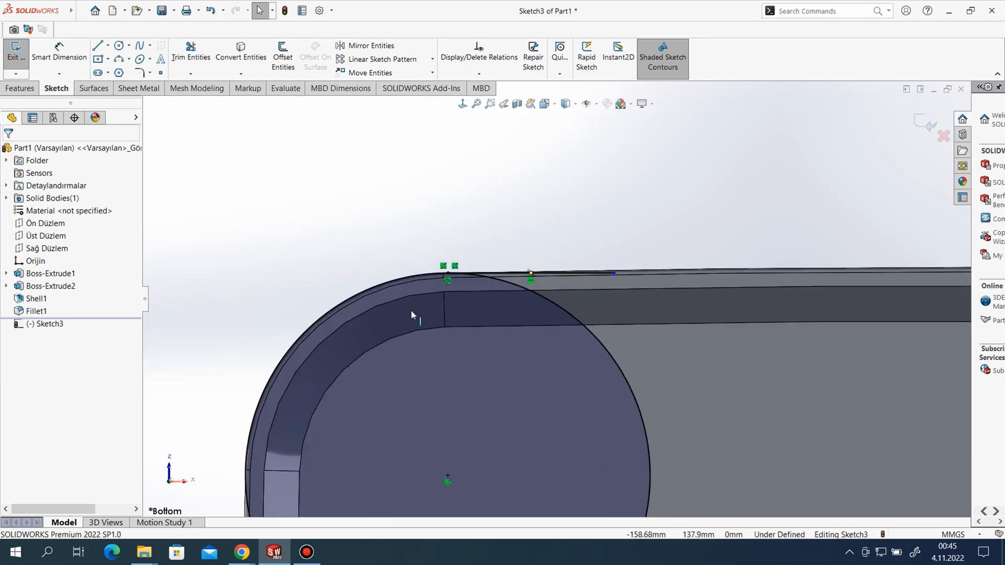
# Undo the tangent line and circle, and redraw a circle of about 54.53 mm radius centred on the corner arc's centre
pyautogui.click(211, 11)
pyautogui.click(211, 11)
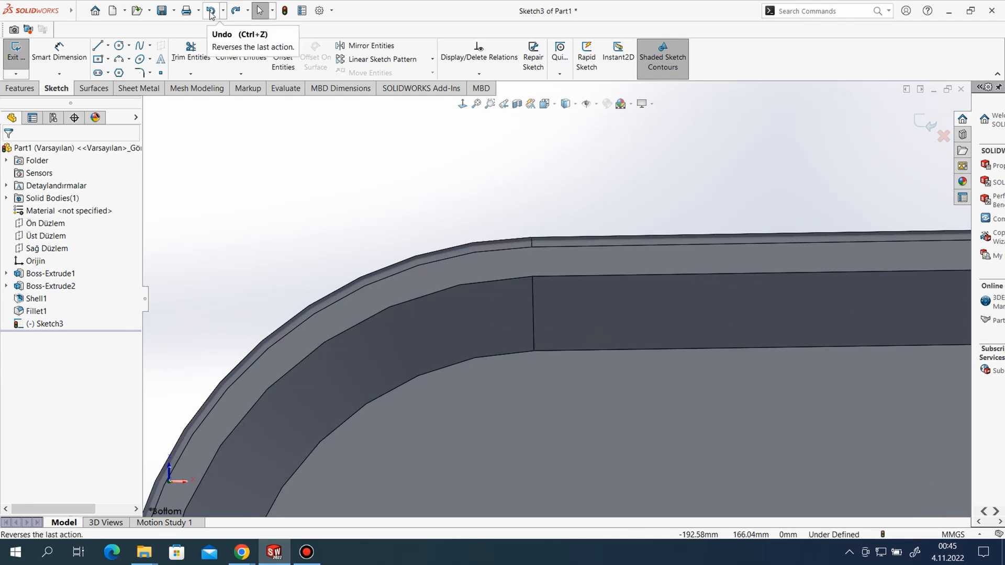
pyautogui.click(119, 46)
pyautogui.scroll(3, 449, 146)
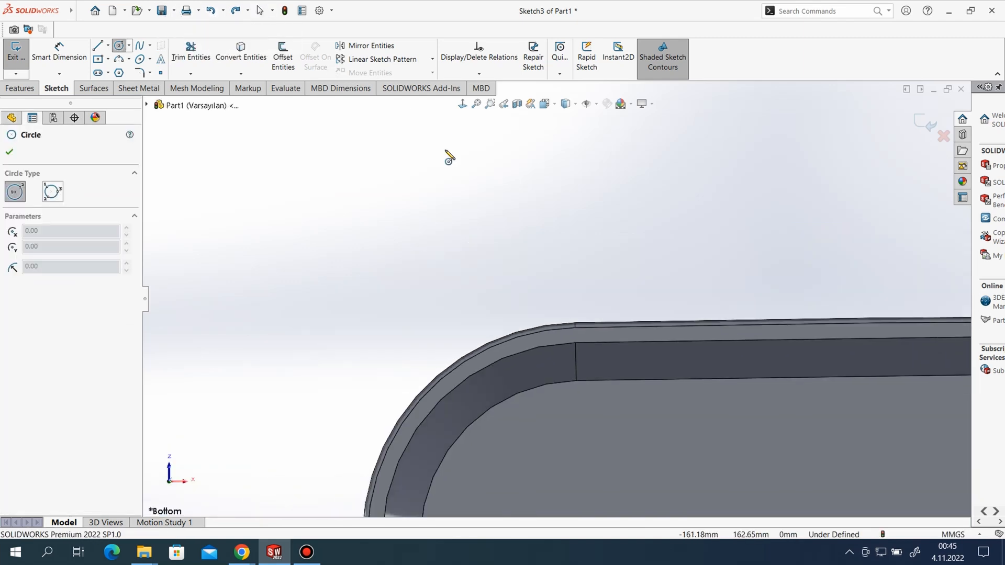
pyautogui.scroll(-2, 659, 348)
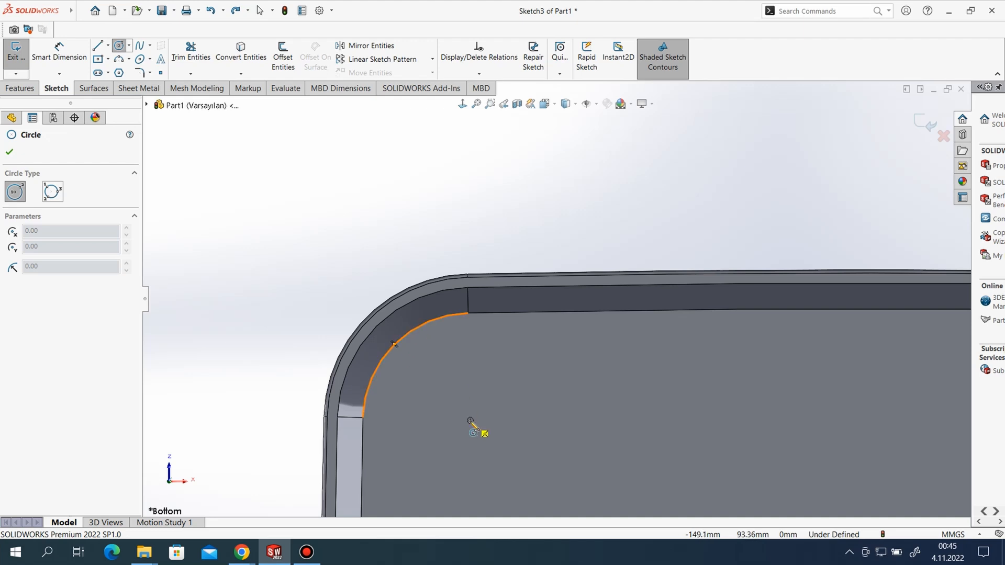
pyautogui.click(471, 423)
pyautogui.click(395, 318)
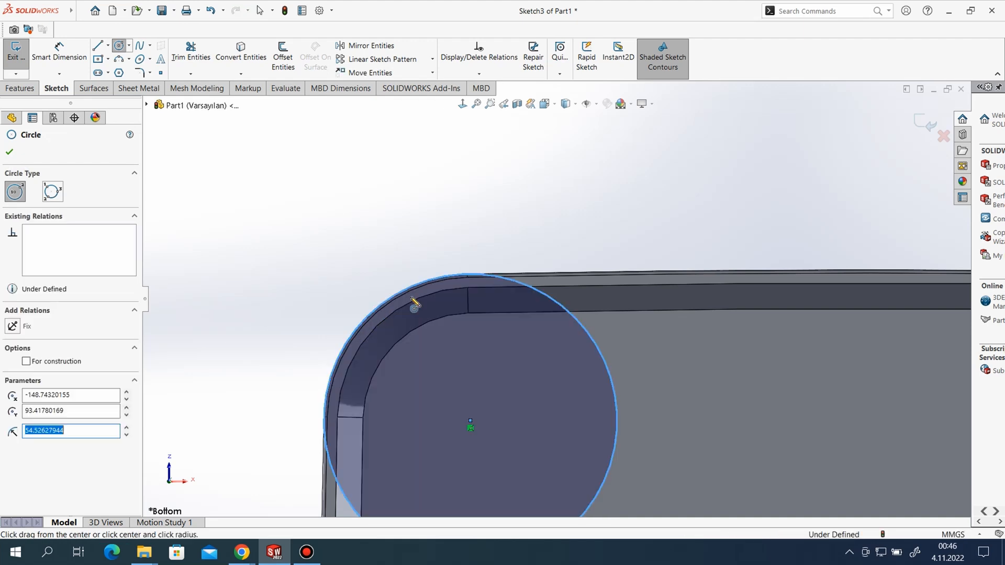
pyautogui.press('Escape')
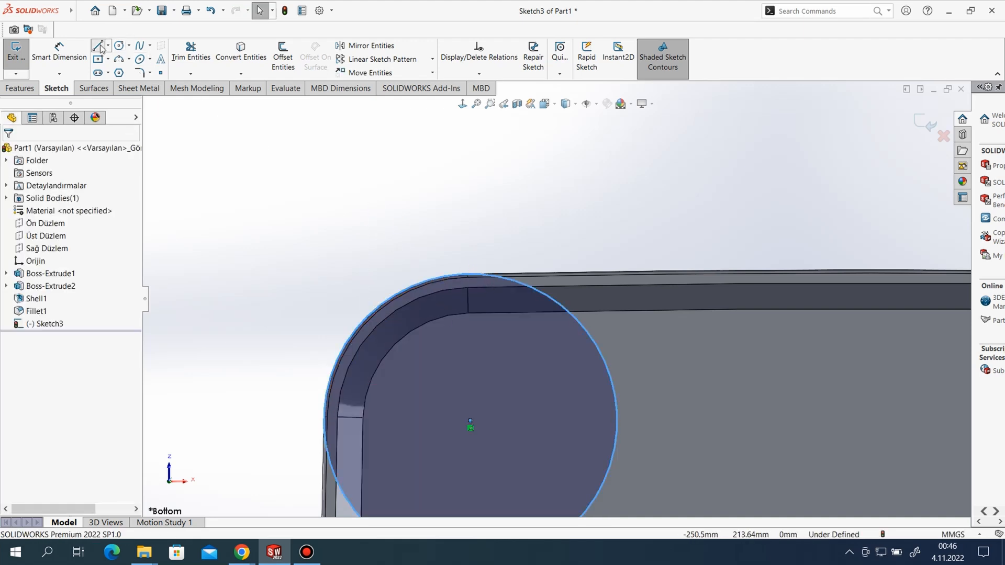
# Sketch a line about 44.3 mm long running right from the circle's topmost point, tangent to it, and make it horizontal
pyautogui.click(98, 47)
pyautogui.scroll(-1, 470, 278)
pyautogui.click(473, 273)
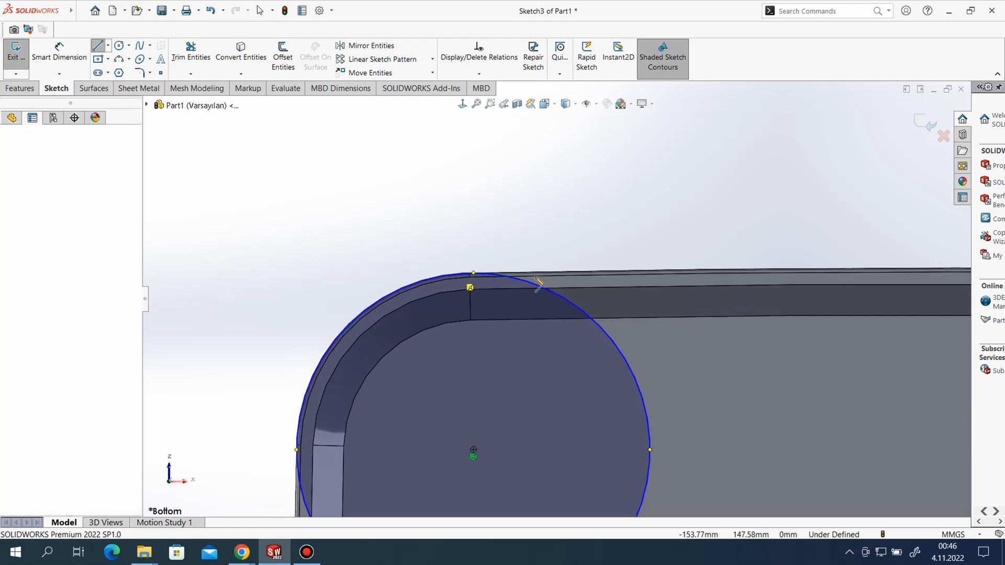
pyautogui.click(595, 271)
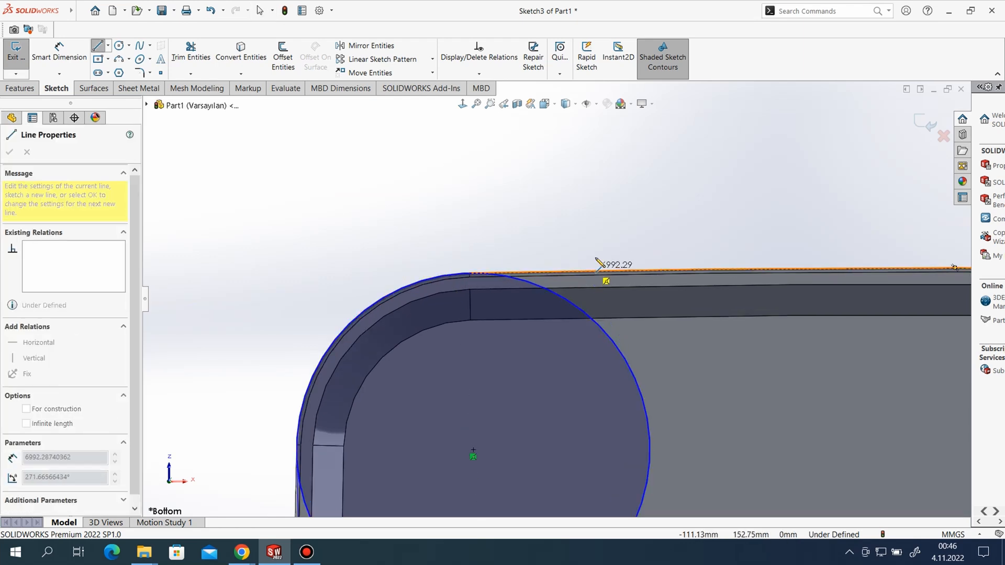
pyautogui.click(595, 258)
pyautogui.press('Escape')
pyautogui.press('Escape')
pyautogui.rightClick(560, 262)
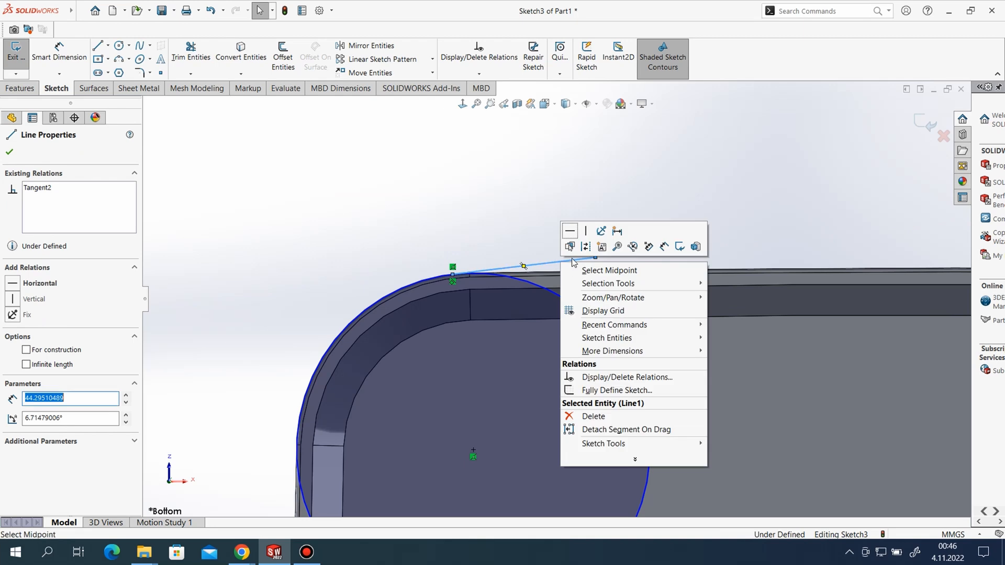
pyautogui.click(570, 231)
pyautogui.click(457, 250)
pyautogui.scroll(2, 570, 275)
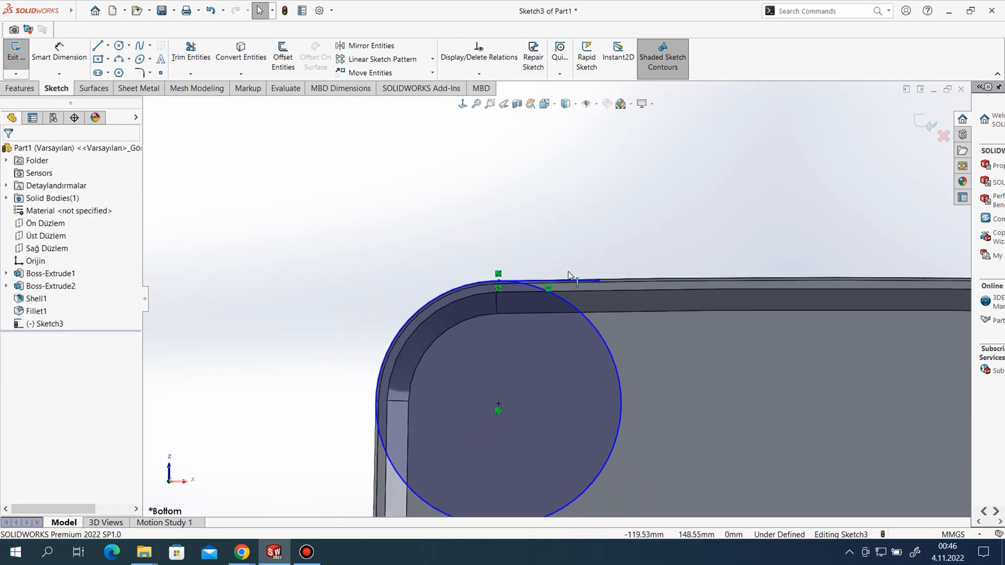
pyautogui.scroll(-5, 507, 269)
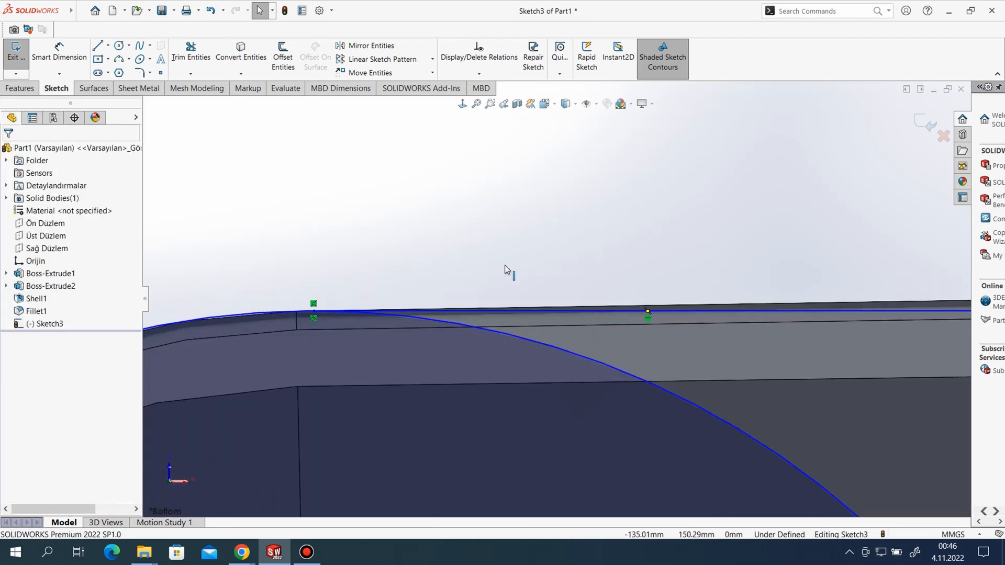
pyautogui.scroll(4, 507, 270)
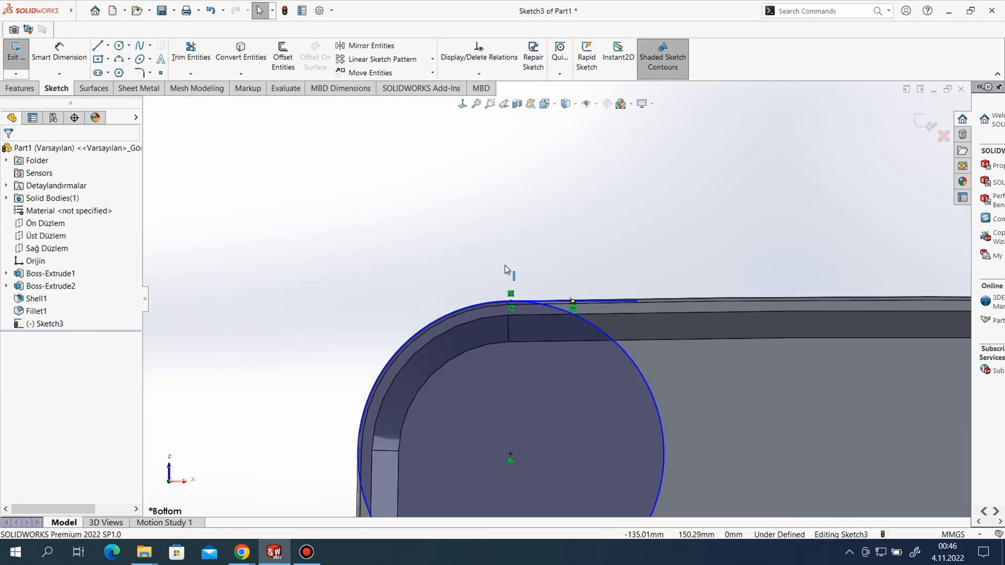
# Sketch a line about 79.19 mm long running down from the circle's leftmost point and make it vertical
pyautogui.click(99, 50)
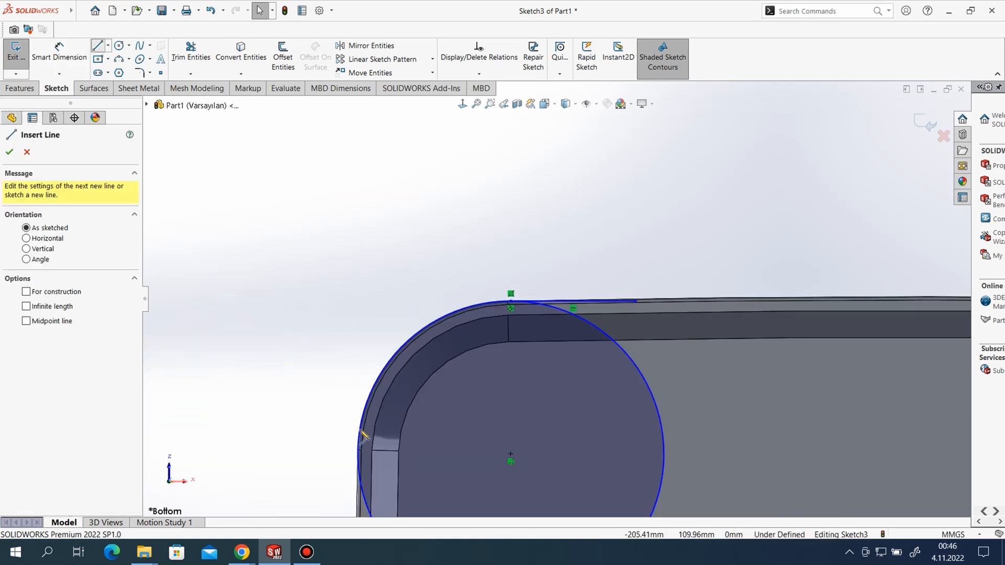
pyautogui.scroll(-3, 364, 494)
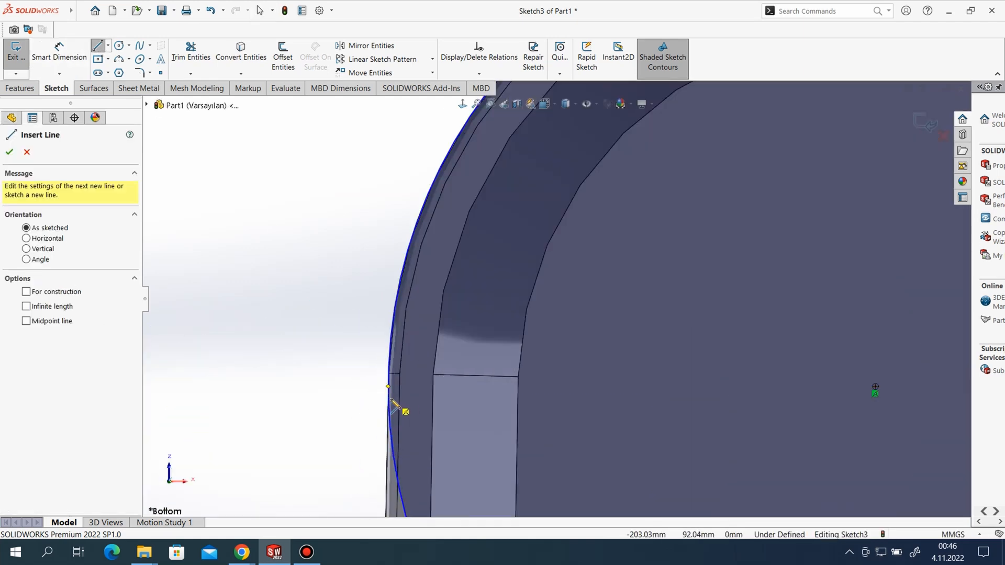
pyautogui.click(395, 401)
pyautogui.scroll(3, 421, 344)
pyautogui.click(519, 443)
pyautogui.press('Escape')
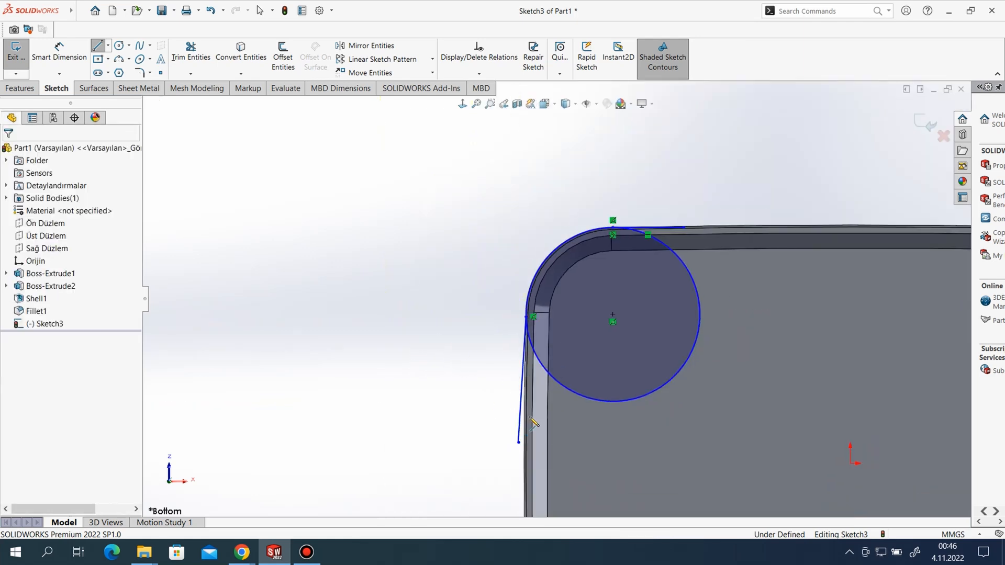
pyautogui.rightClick(523, 360)
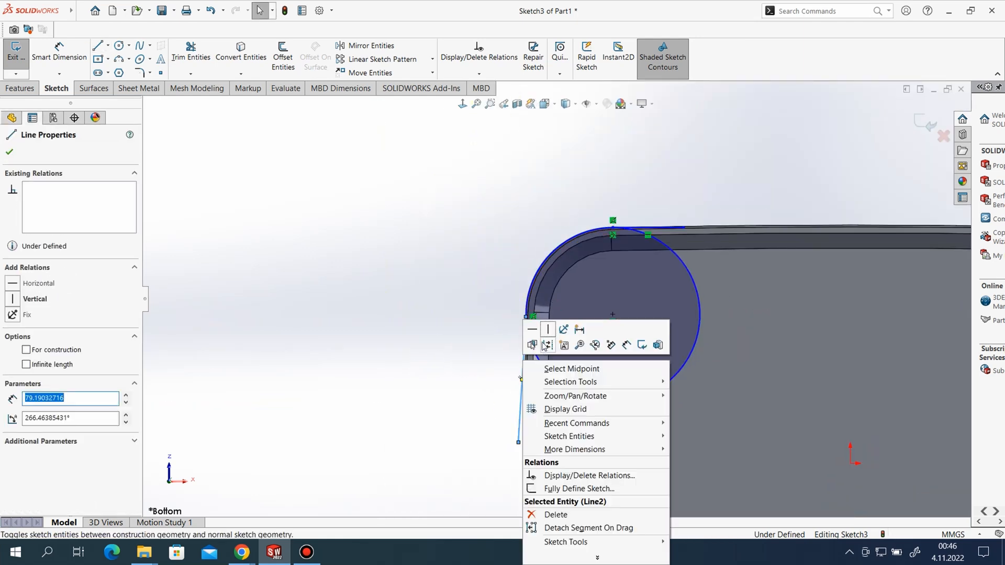
pyautogui.click(548, 329)
# Power-trim the circle and both helper lines, leaving only the quarter arc along the rim's rounded corner
pyautogui.click(188, 67)
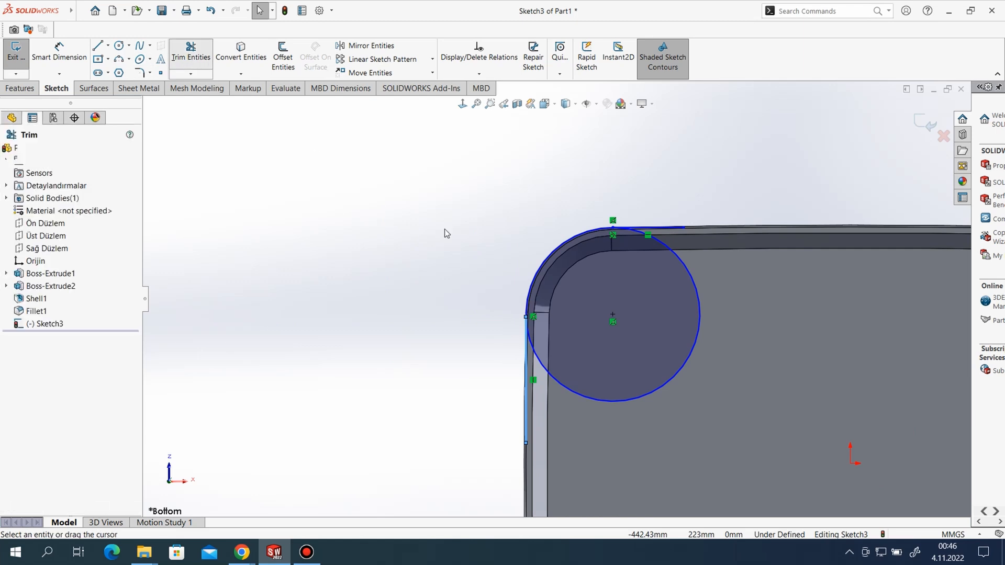
pyautogui.moveTo(605, 400)
pyautogui.mouseDown()
pyautogui.moveTo(559, 346)
pyautogui.moveTo(491, 359)
pyautogui.mouseUp()
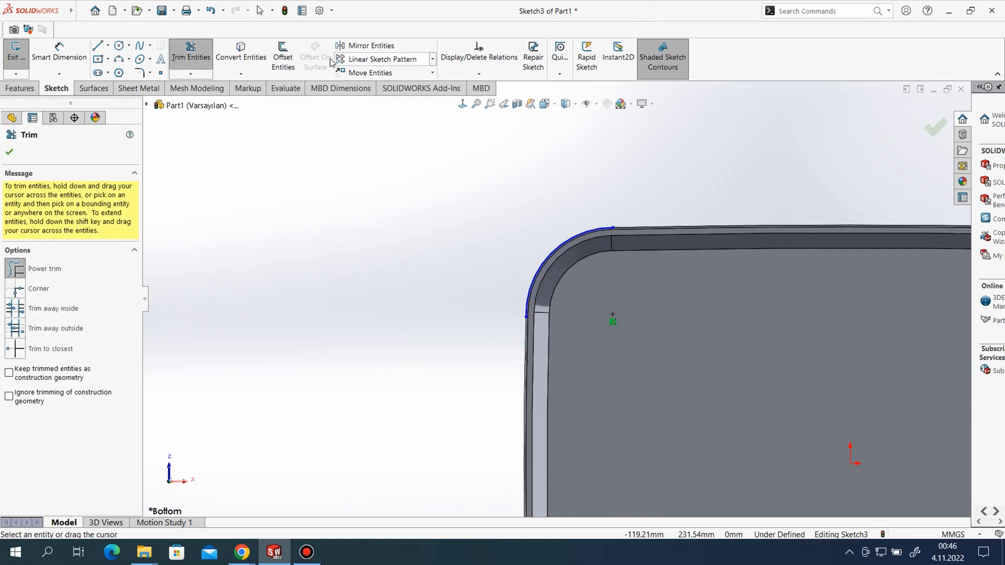
# Offset the quarter arc along the rim's corner inward by 2.5 mm, using the reversed direction
pyautogui.click(282, 58)
pyautogui.scroll(-4, 532, 228)
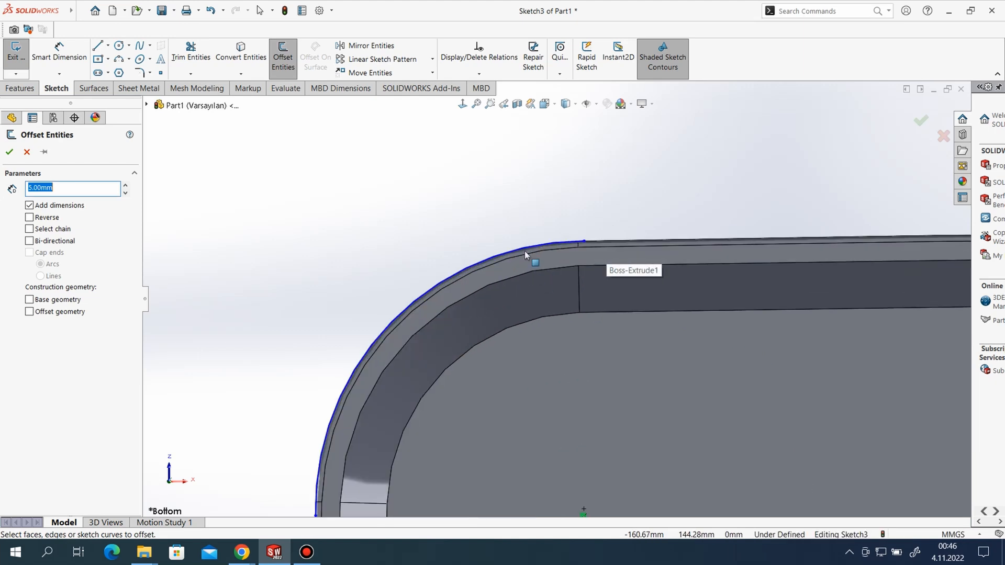
pyautogui.click(532, 244)
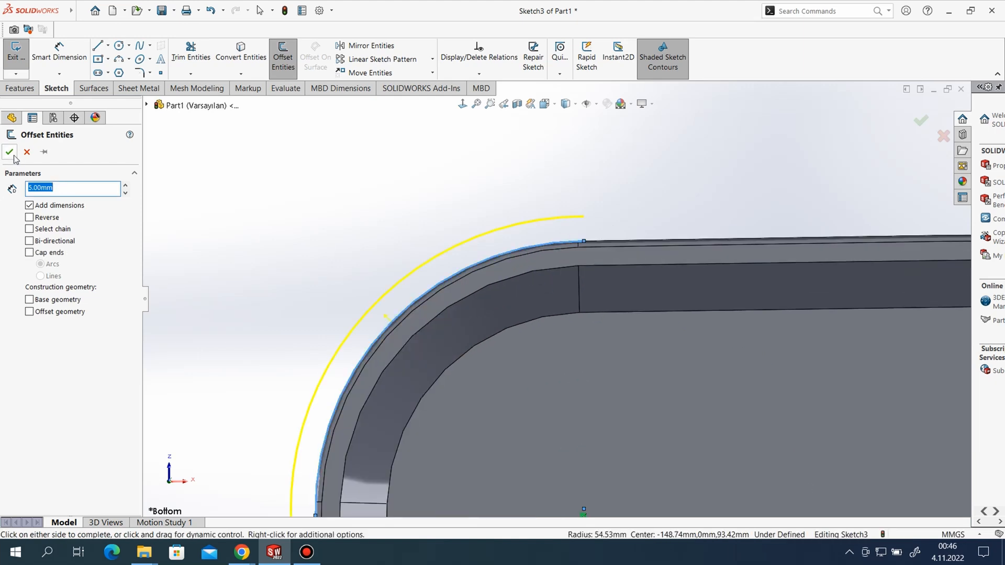
pyautogui.click(29, 217)
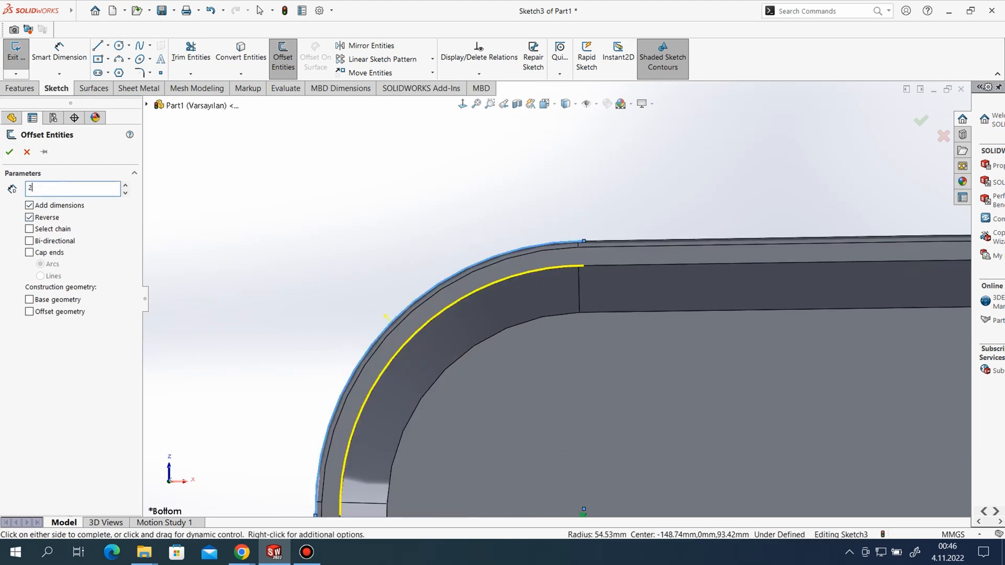
pyautogui.write('2.5')
pyautogui.press('Return')
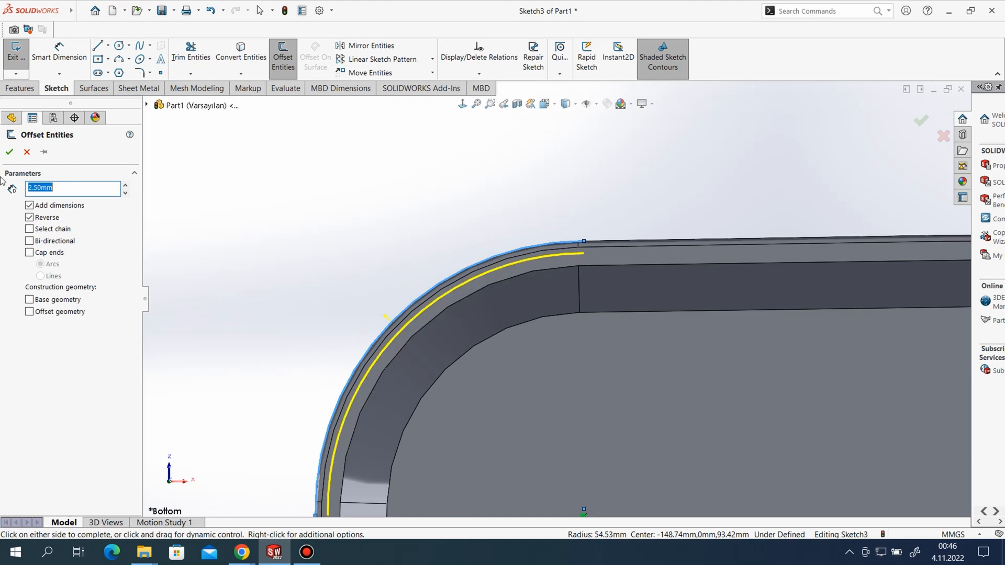
pyautogui.click(7, 152)
pyautogui.scroll(-3, 362, 172)
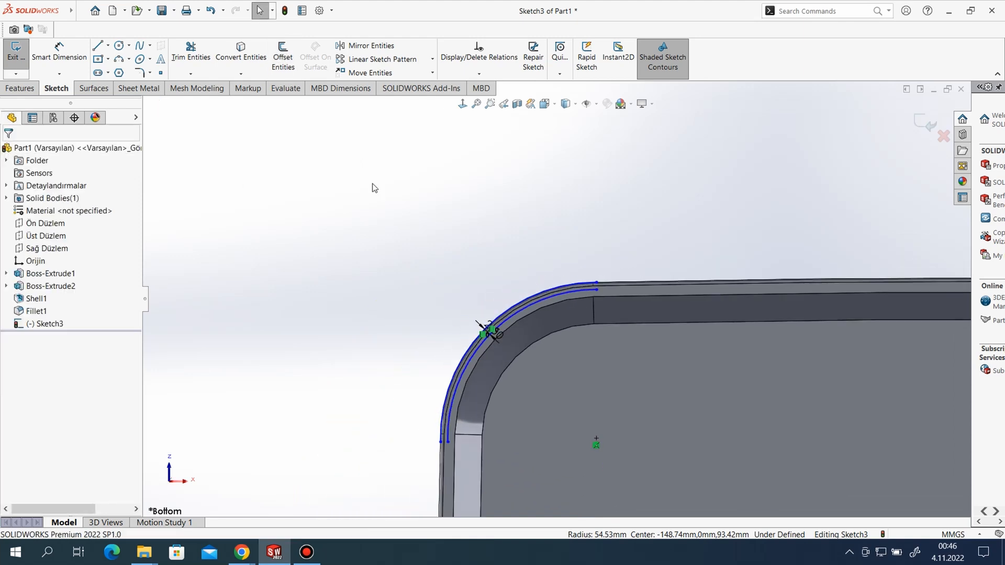
pyautogui.scroll(-3, 463, 472)
pyautogui.scroll(4, 460, 365)
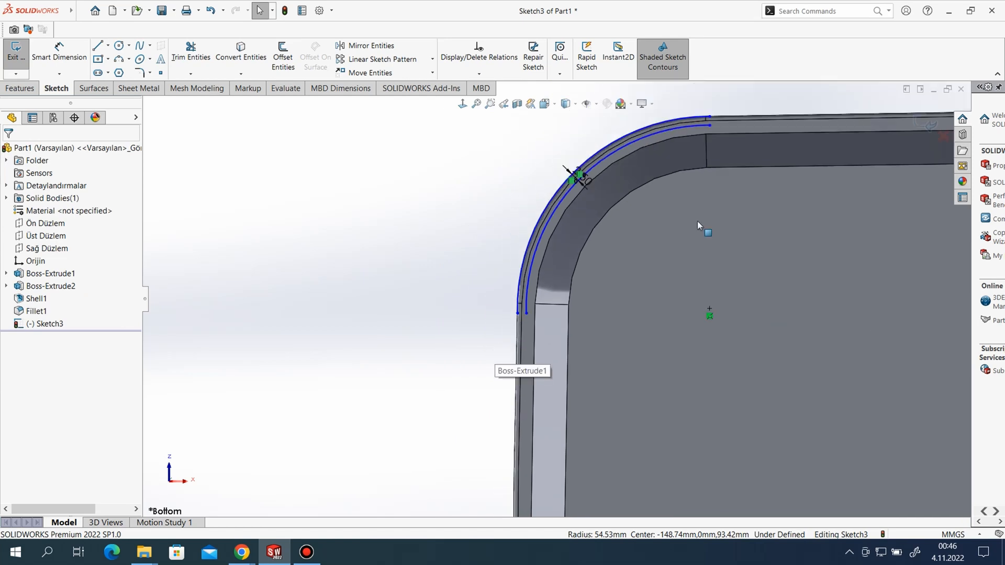
pyautogui.scroll(-3, 597, 268)
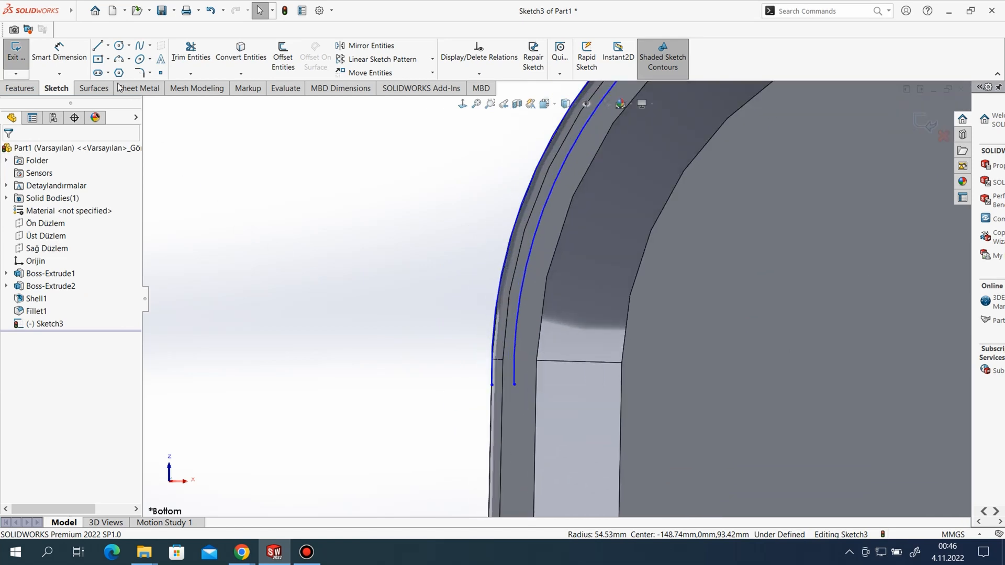
pyautogui.click(97, 46)
pyautogui.click(492, 385)
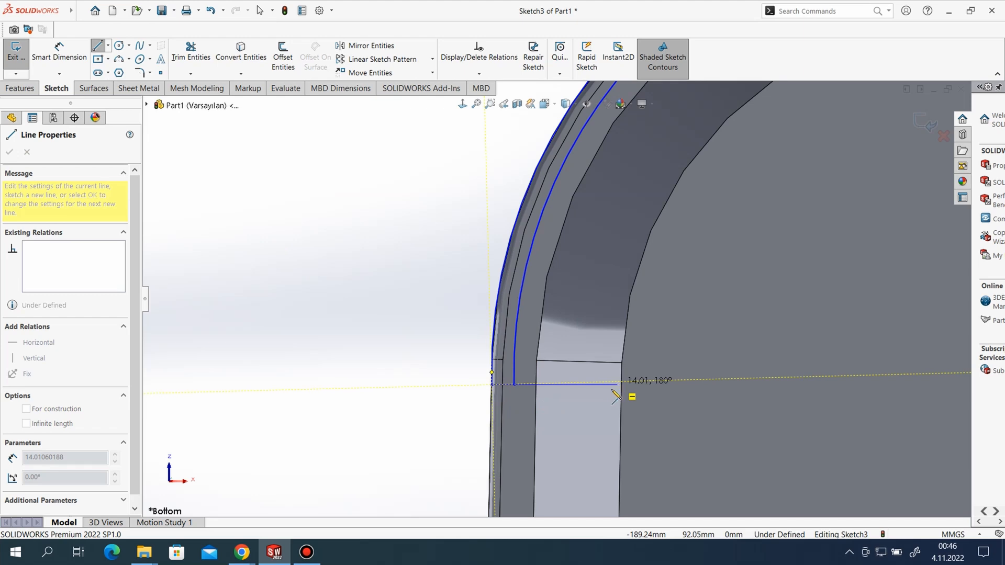
pyautogui.click(609, 385)
pyautogui.press('Escape')
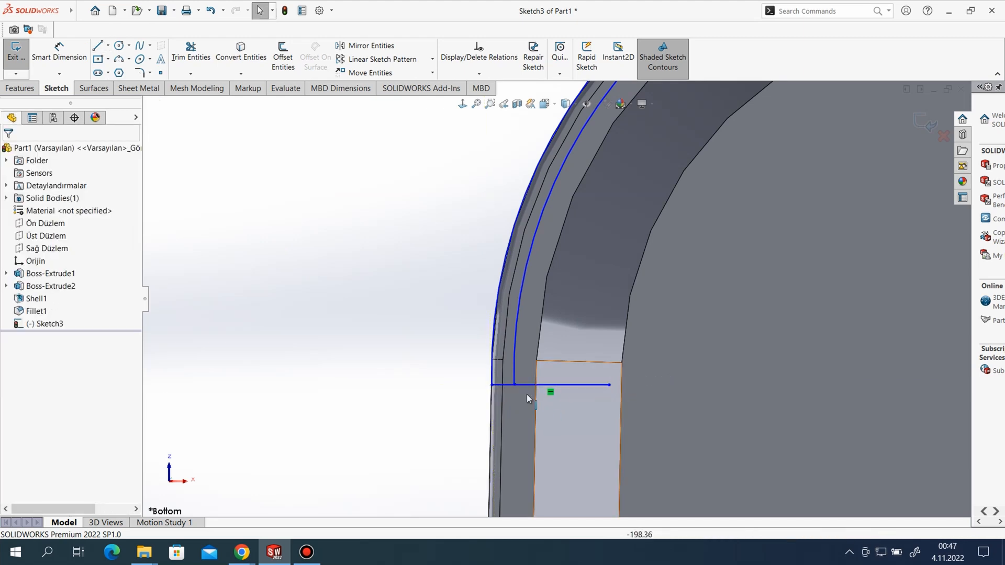
pyautogui.scroll(2, 507, 391)
pyautogui.scroll(-8, 506, 391)
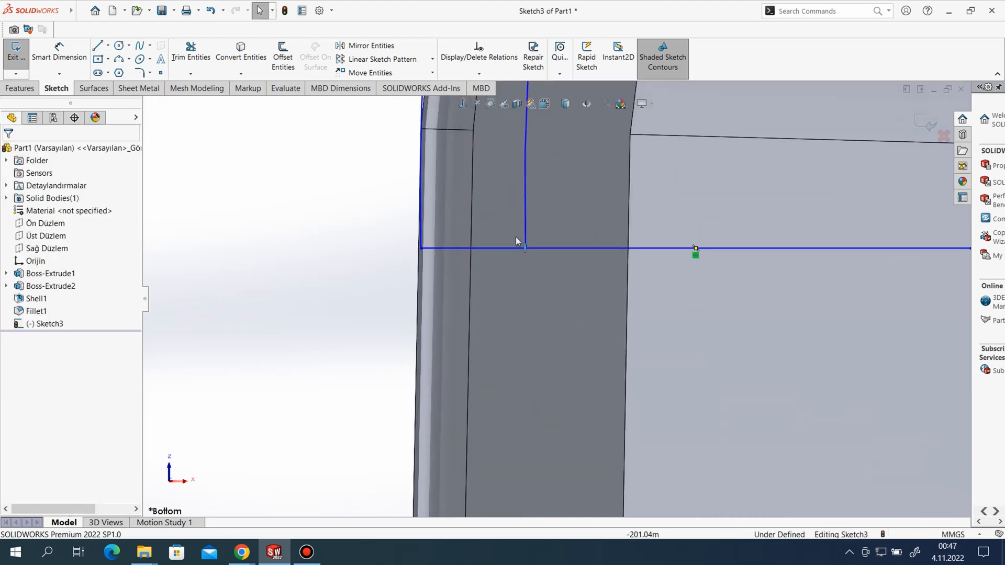
pyautogui.click(497, 249)
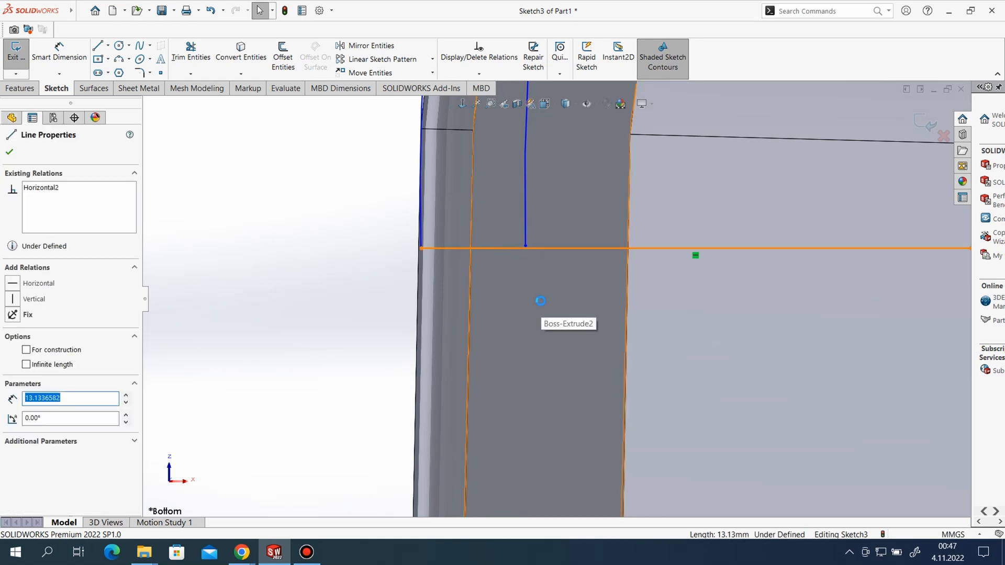
pyautogui.press('Delete')
# Sketch a line about 3.2 mm long from the rim's edge vertex inward across both arcs near their lower ends
pyautogui.scroll(1, 525, 316)
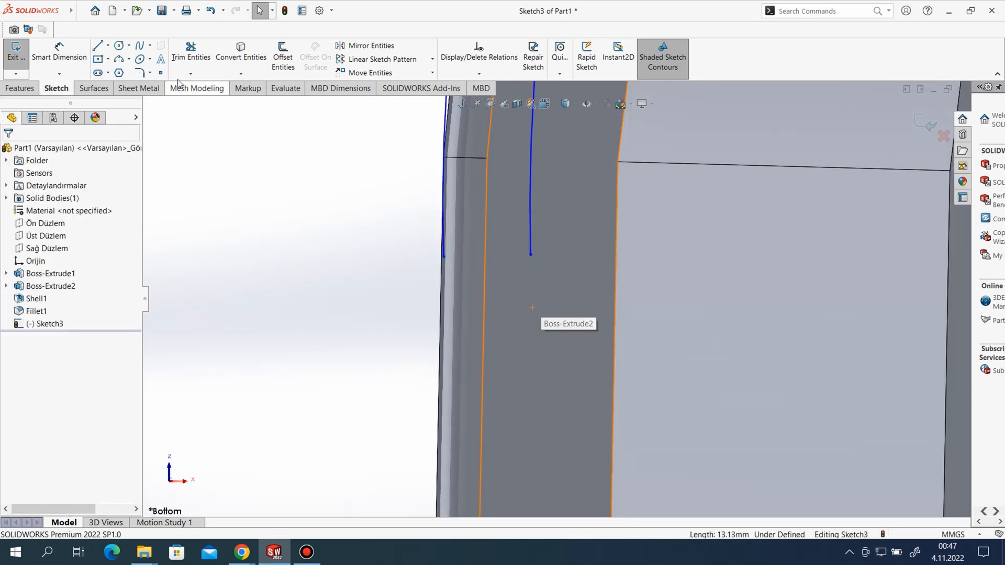
pyautogui.click(98, 48)
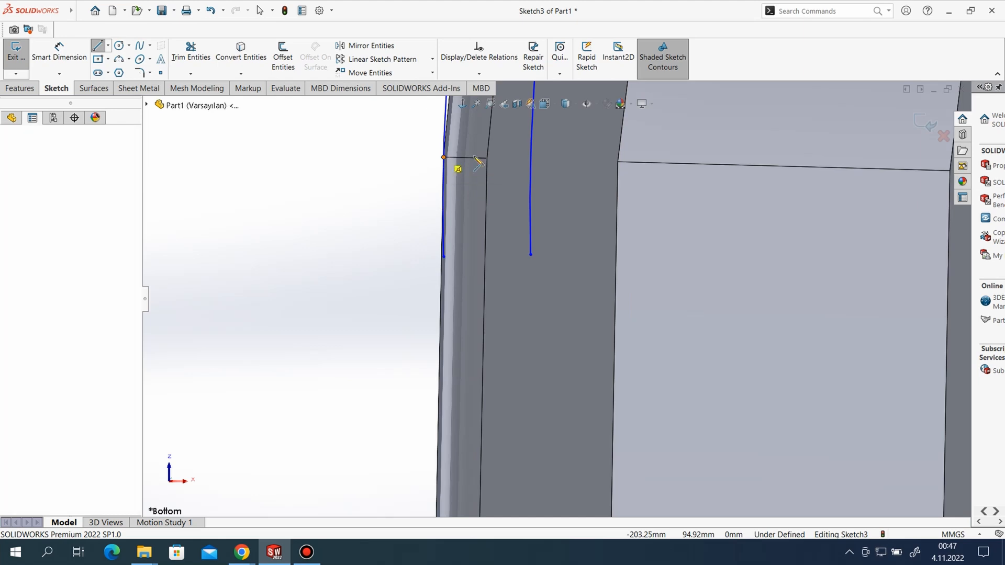
pyautogui.click(445, 157)
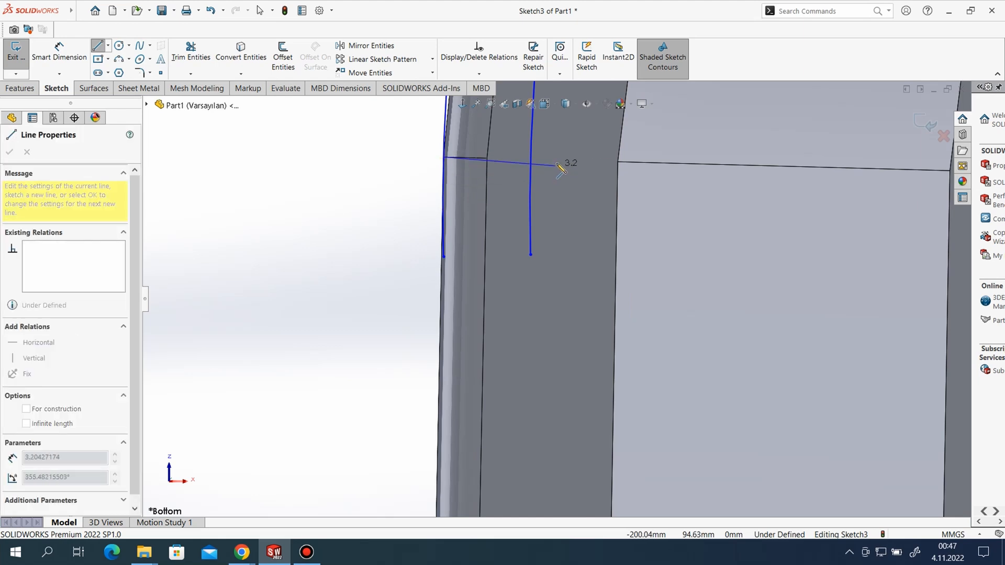
pyautogui.click(558, 160)
pyautogui.scroll(-3, 544, 201)
pyautogui.scroll(9, 547, 213)
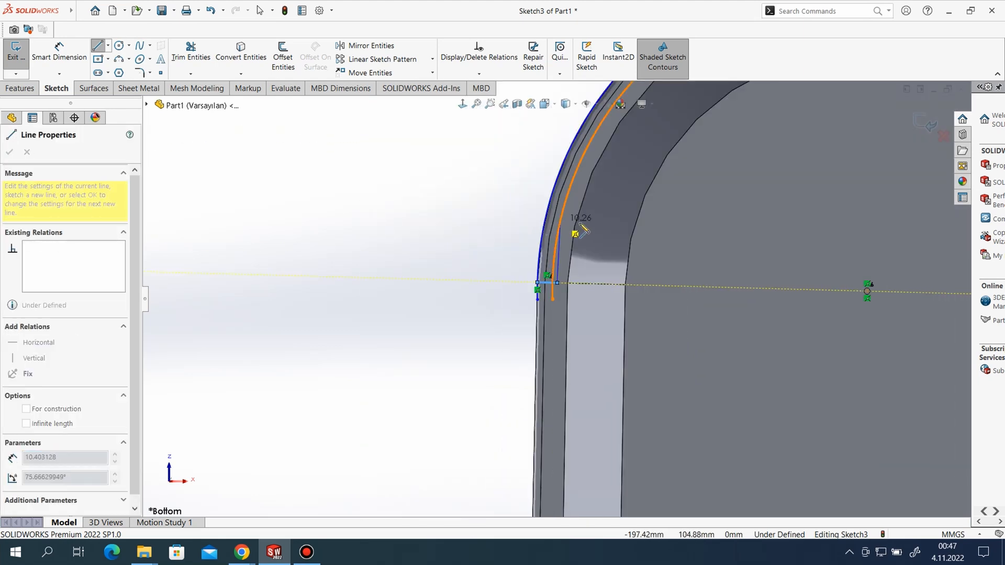
pyautogui.press('Escape')
# Sketch a short line from the rim's edge vertex down across both arcs near their upper ends
pyautogui.scroll(-3, 641, 219)
pyautogui.scroll(-4, 576, 240)
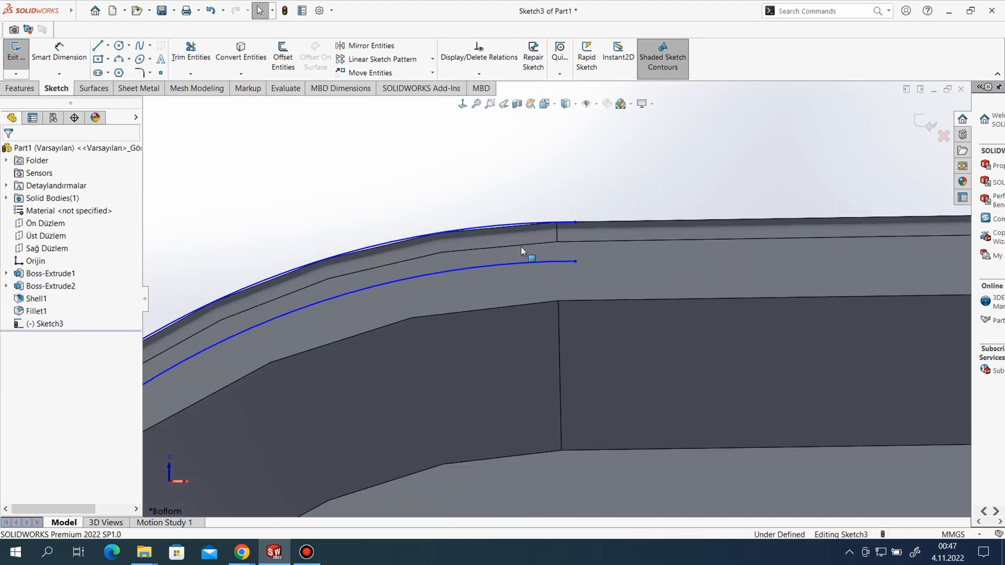
pyautogui.click(105, 48)
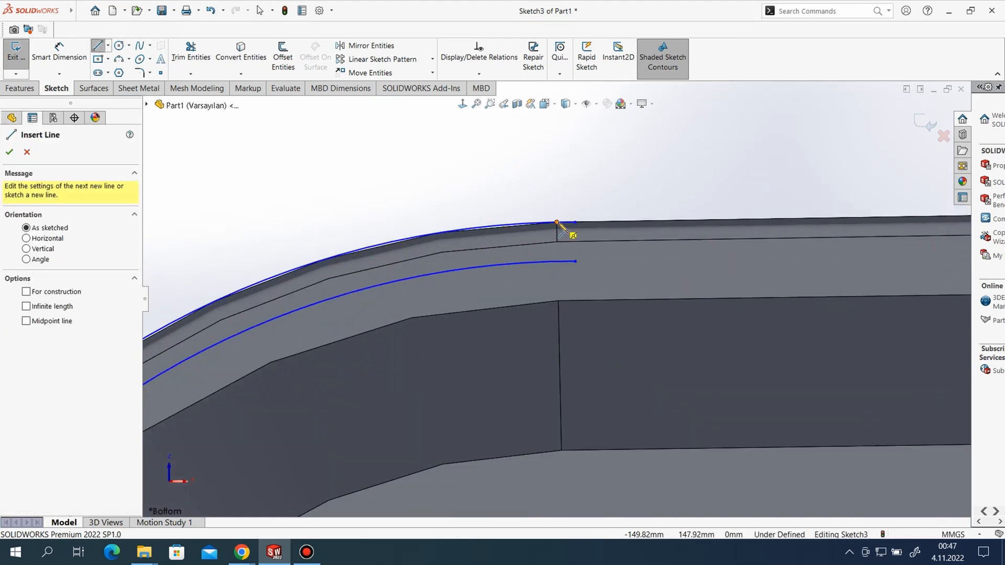
pyautogui.click(575, 223)
pyautogui.click(557, 289)
pyautogui.press('Escape')
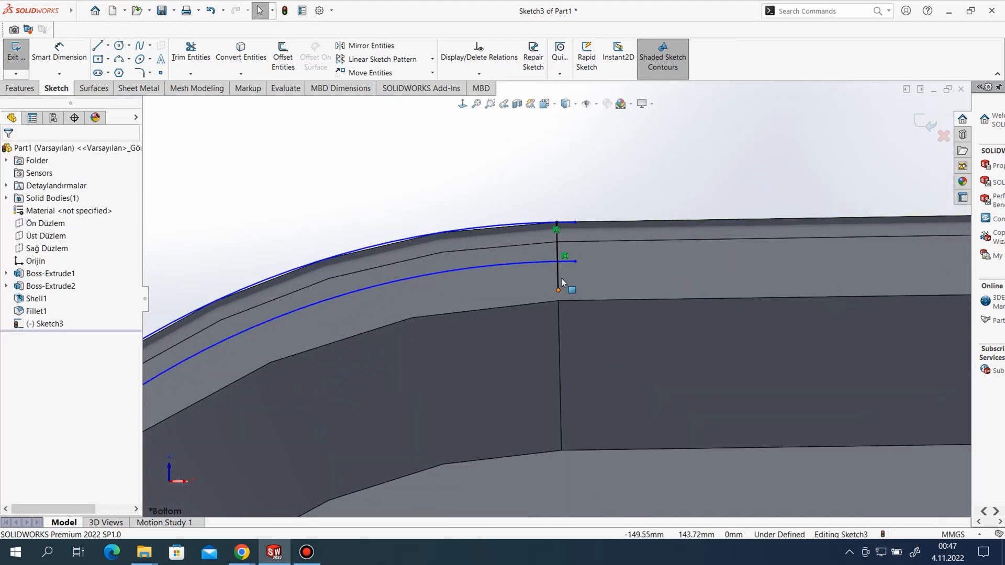
# Power-trim the overhanging arc and line ends at both ends of the corner profile so that it forms a closed strip
pyautogui.click(189, 55)
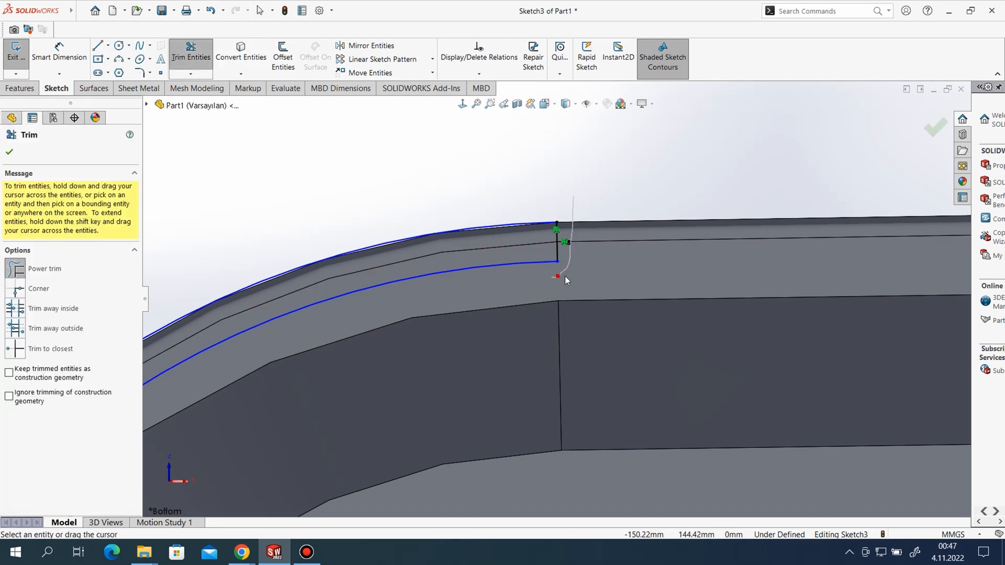
pyautogui.moveTo(565, 276); pyautogui.dragTo(566, 276)
pyautogui.scroll(10, 746, 177)
pyautogui.scroll(-8, 422, 444)
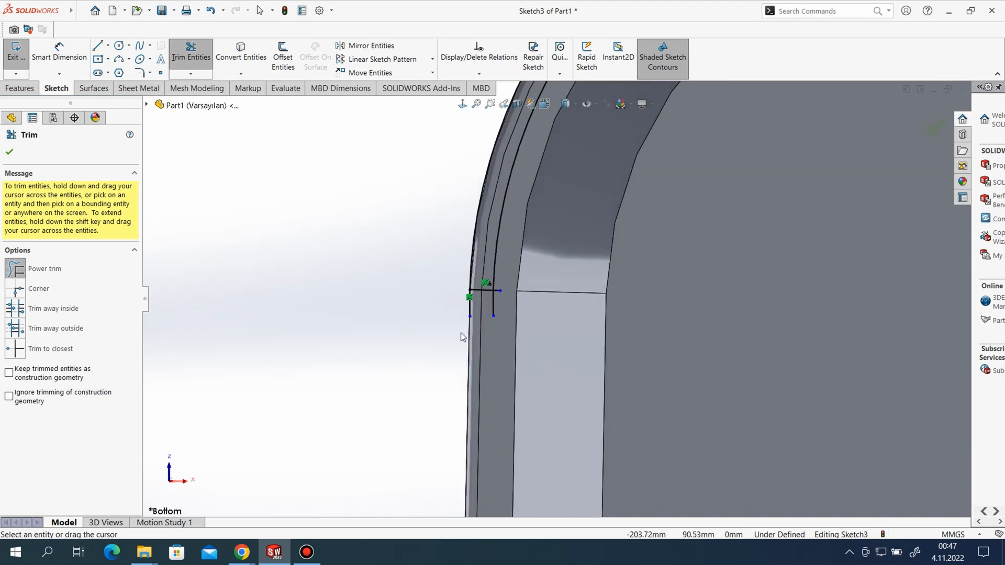
pyautogui.scroll(-3, 462, 337)
pyautogui.moveTo(521, 271); pyautogui.dragTo(524, 262)
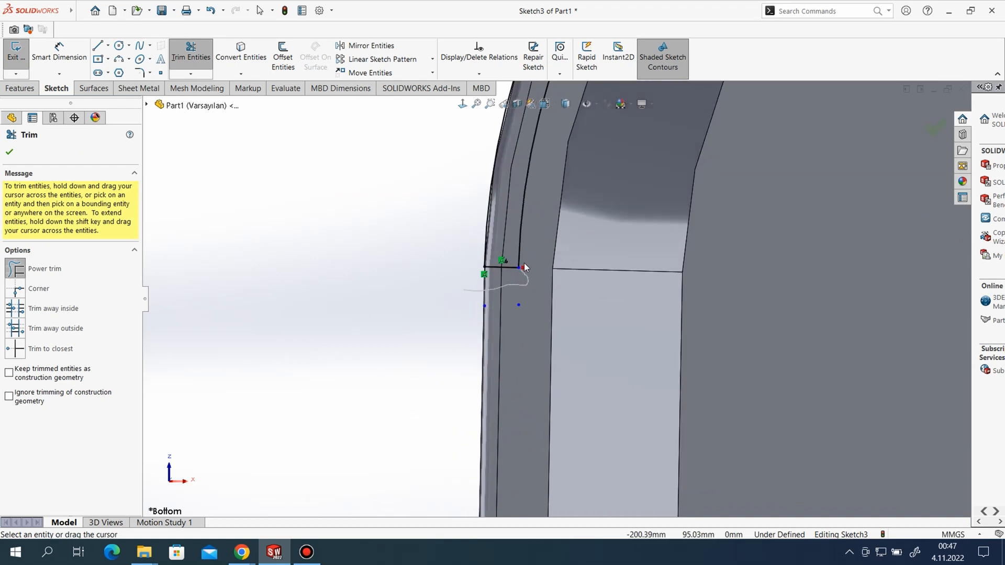
pyautogui.click(7, 149)
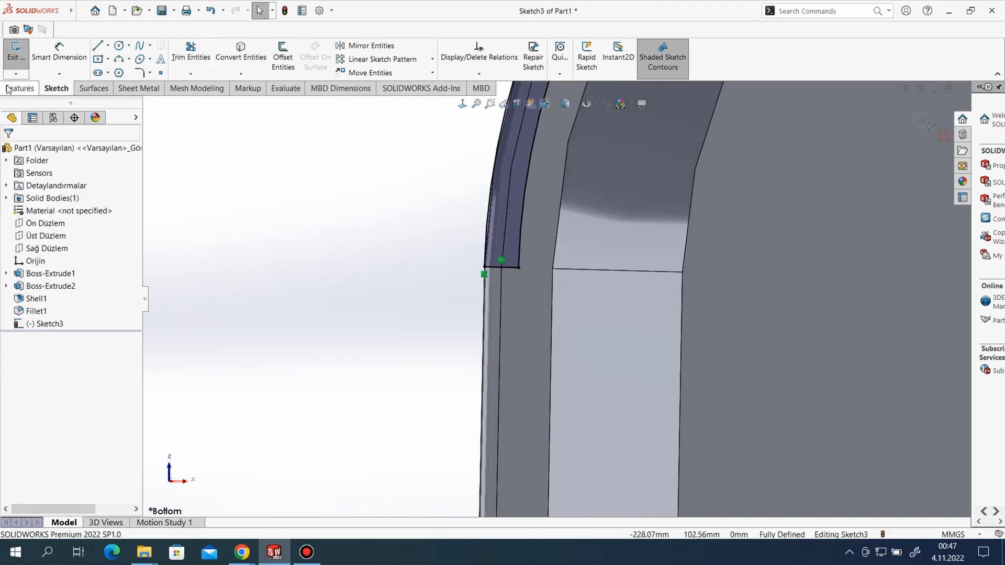
# Sketch a vertical line from the origin upward on the tray's underside, ending inside the floor
pyautogui.click(13, 90)
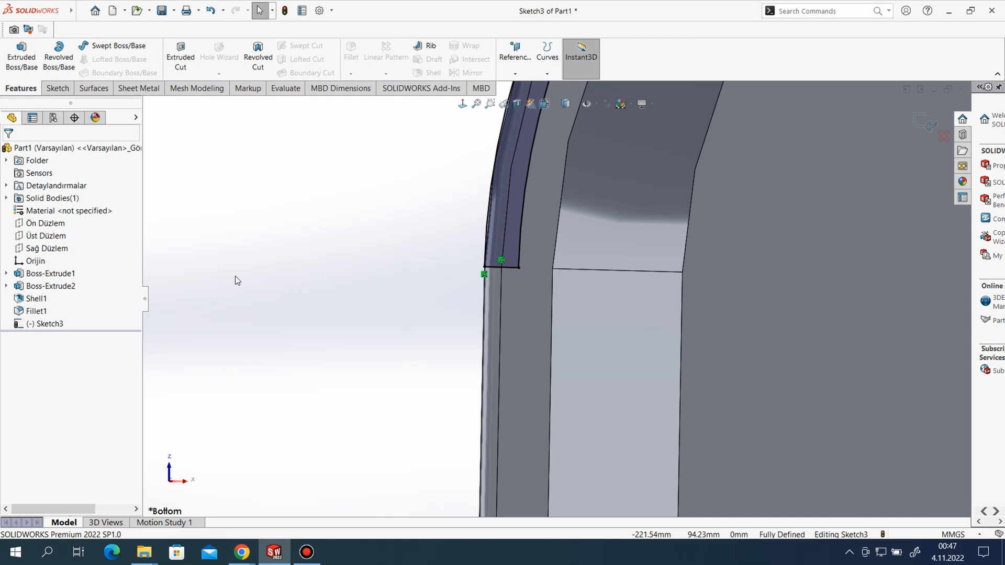
pyautogui.press('f')
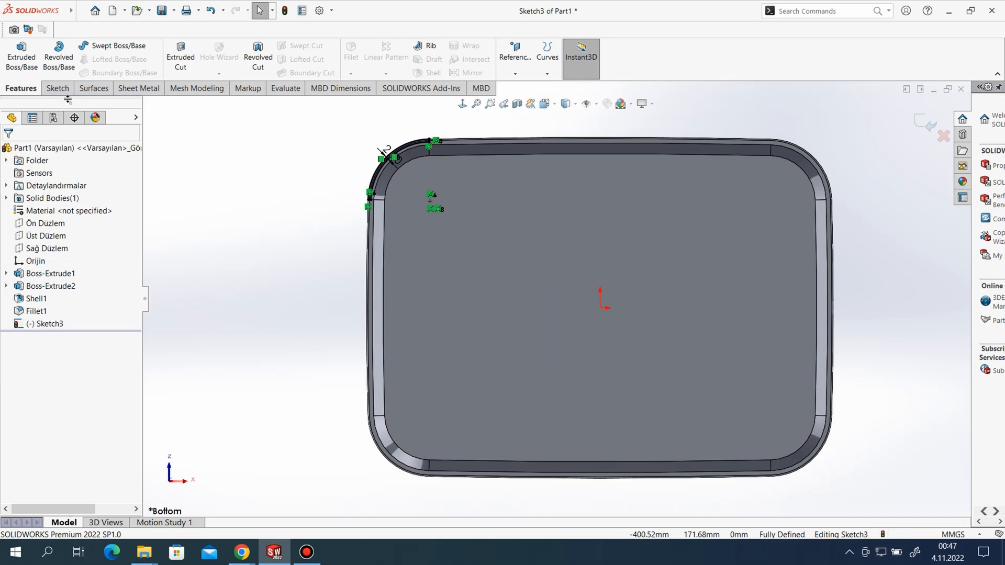
pyautogui.click(54, 89)
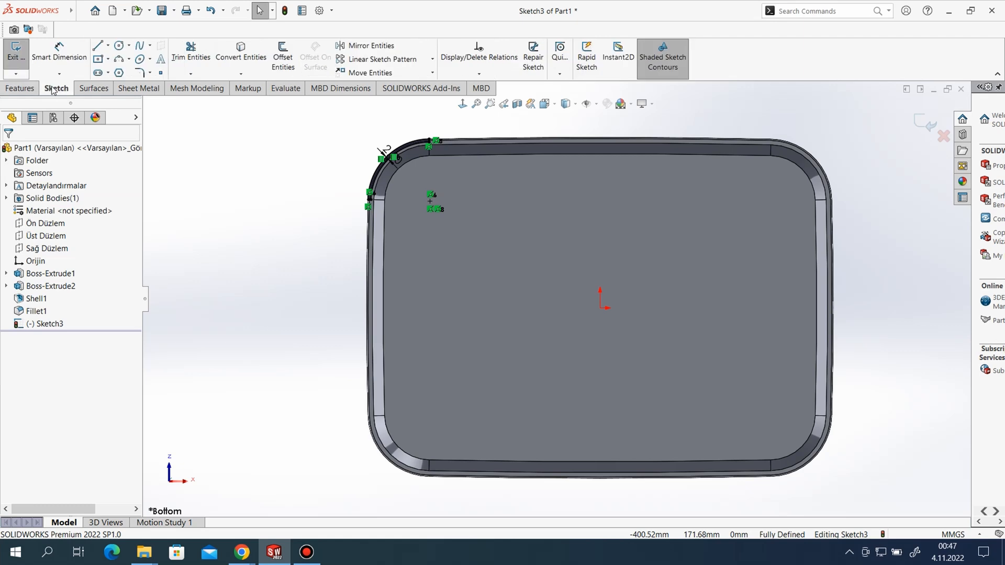
pyautogui.click(97, 46)
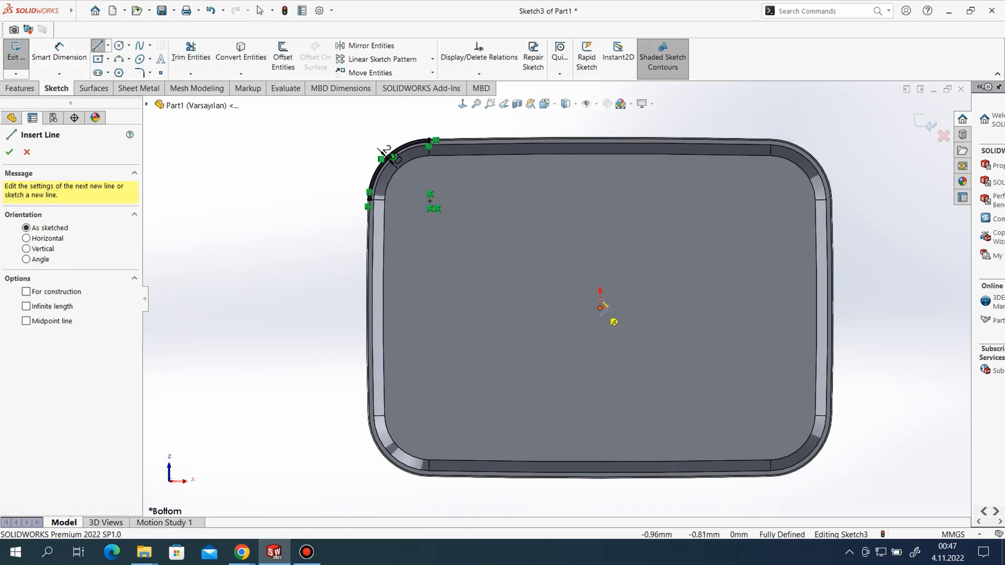
pyautogui.click(600, 307)
pyautogui.click(600, 200)
pyautogui.press('Escape')
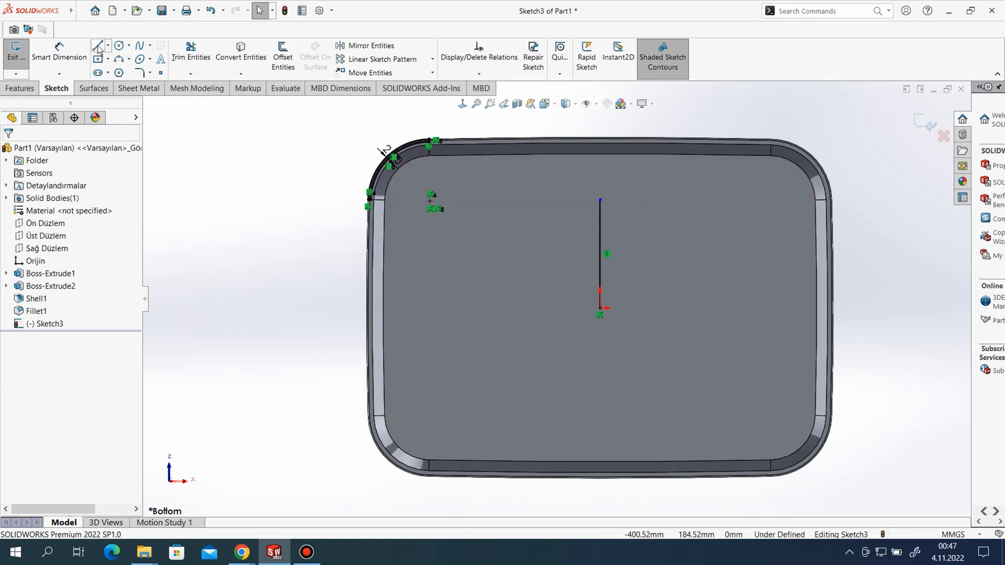
# Sketch a horizontal line about 107 mm long from the origin to the right
pyautogui.click(98, 49)
pyautogui.click(599, 307)
pyautogui.click(721, 308)
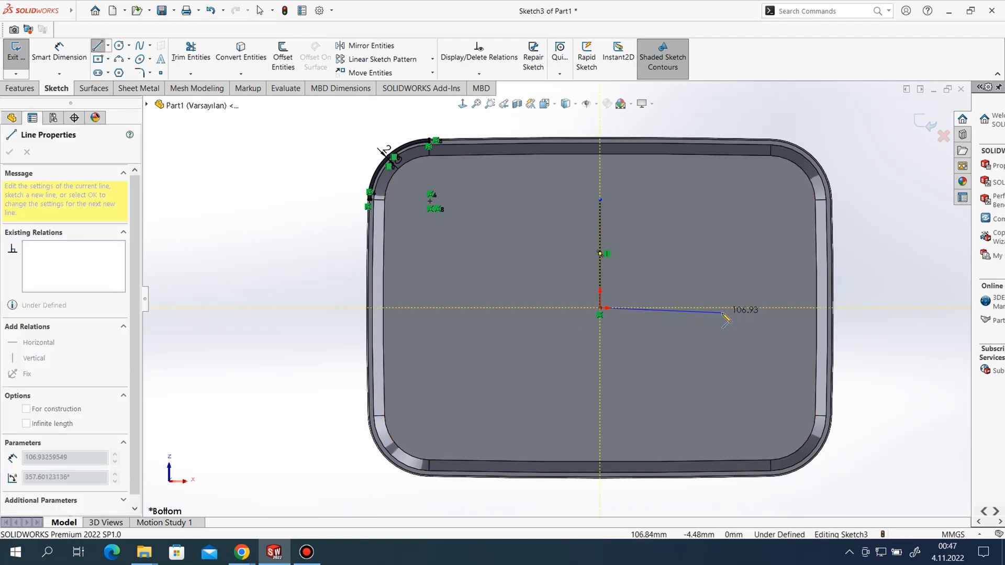
pyautogui.press('Escape')
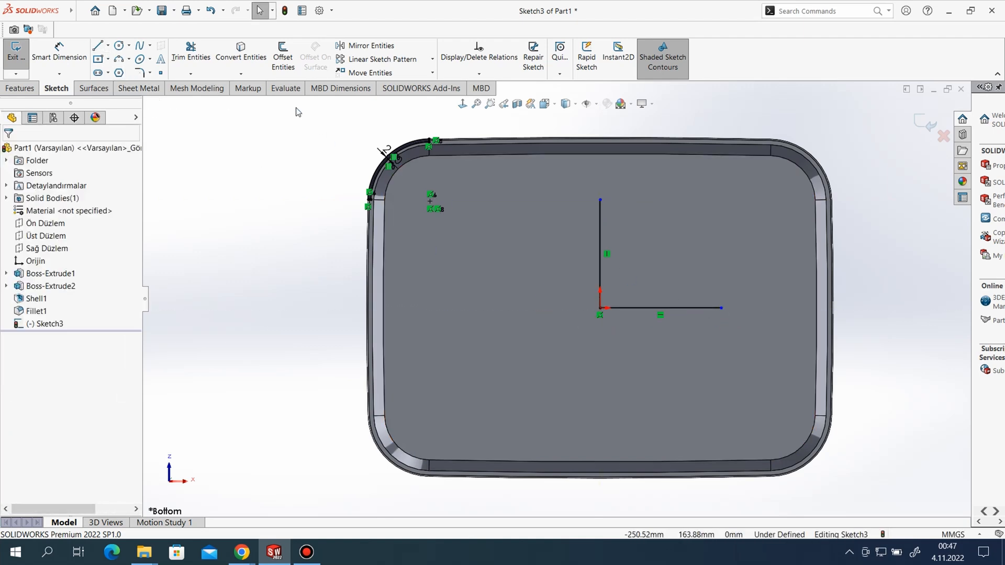
# Mirror the closed corner profile's two lines and two arcs about the vertical line through the origin, keeping the original
pyautogui.click(359, 47)
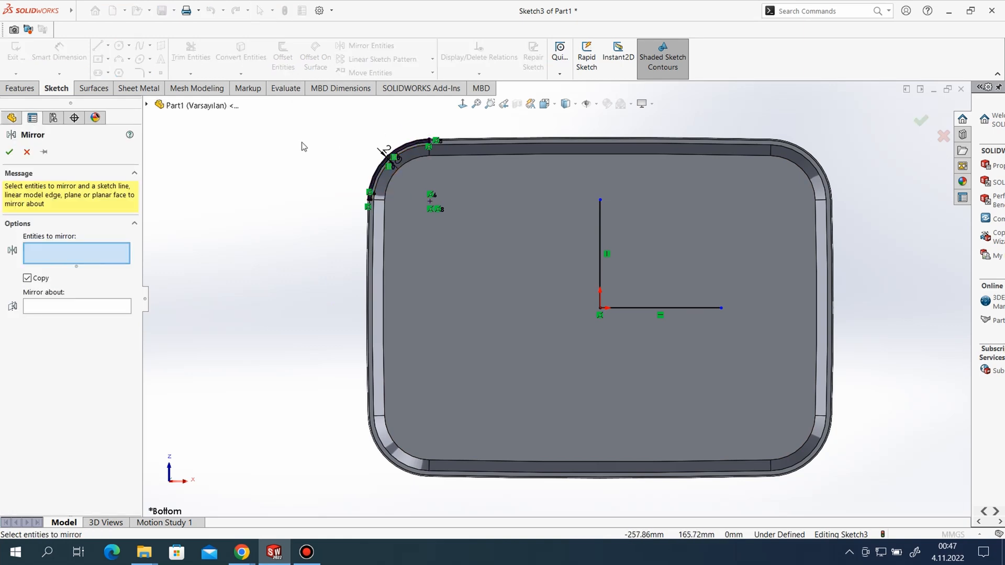
pyautogui.moveTo(305, 118); pyautogui.dragTo(470, 220)
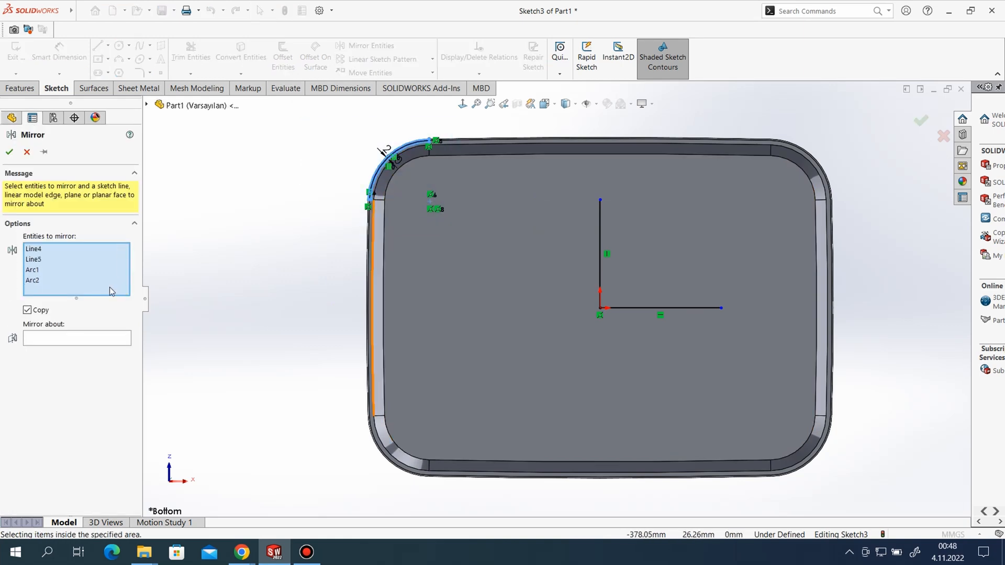
pyautogui.click(86, 345)
pyautogui.click(600, 225)
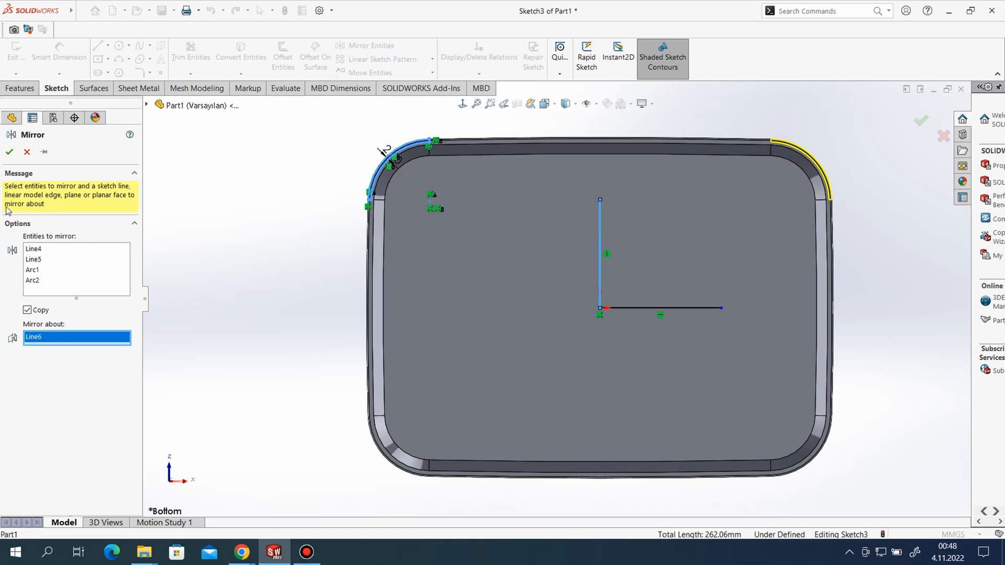
pyautogui.click(9, 153)
# Mirror the two upper closed corner profiles about the horizontal line through the origin, keeping the originals
pyautogui.click(359, 47)
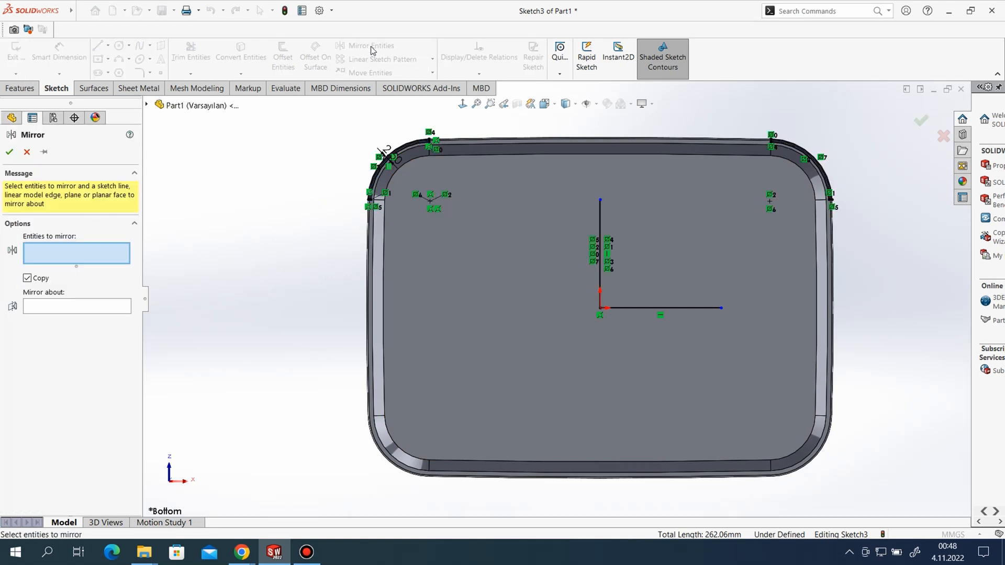
pyautogui.moveTo(314, 98); pyautogui.dragTo(868, 242)
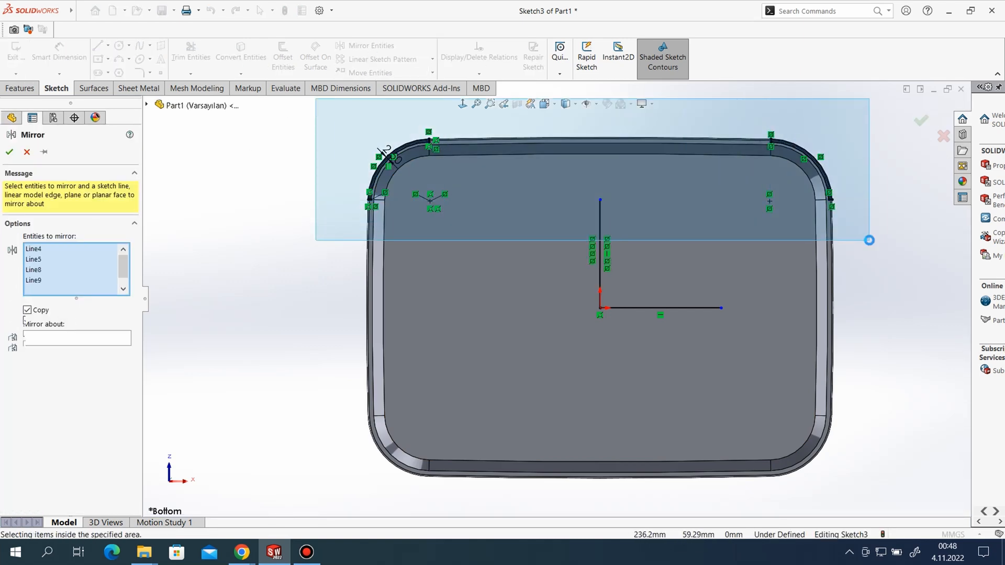
pyautogui.click(73, 381)
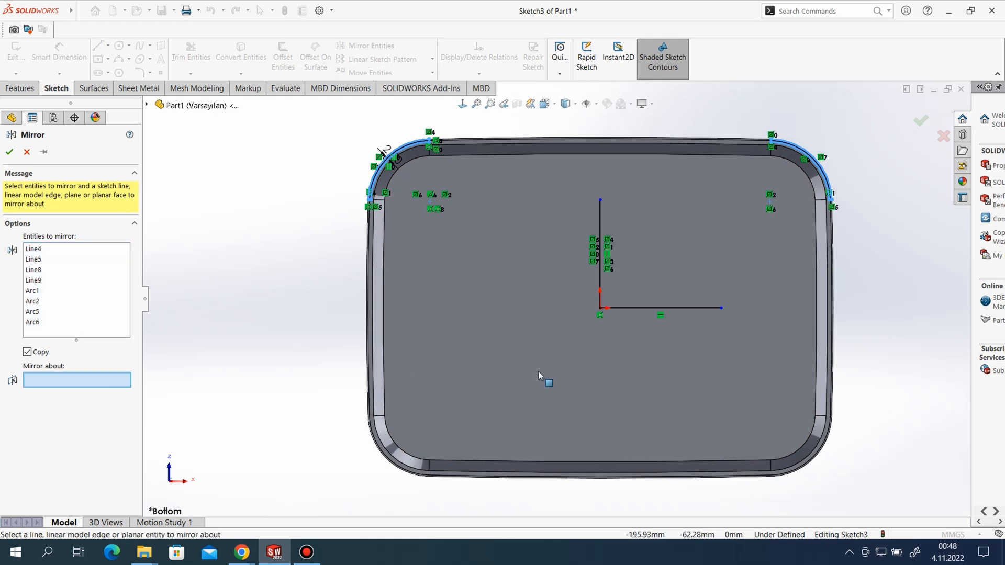
pyautogui.click(663, 309)
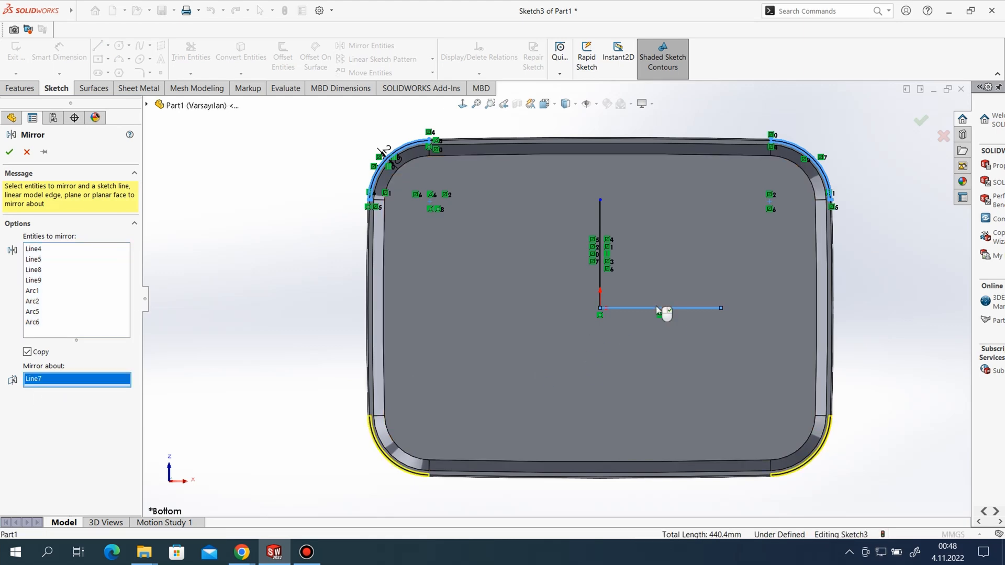
pyautogui.click(10, 156)
# Convert the vertical and horizontal mirror lines at the origin to construction geometry
pyautogui.rightClick(604, 224)
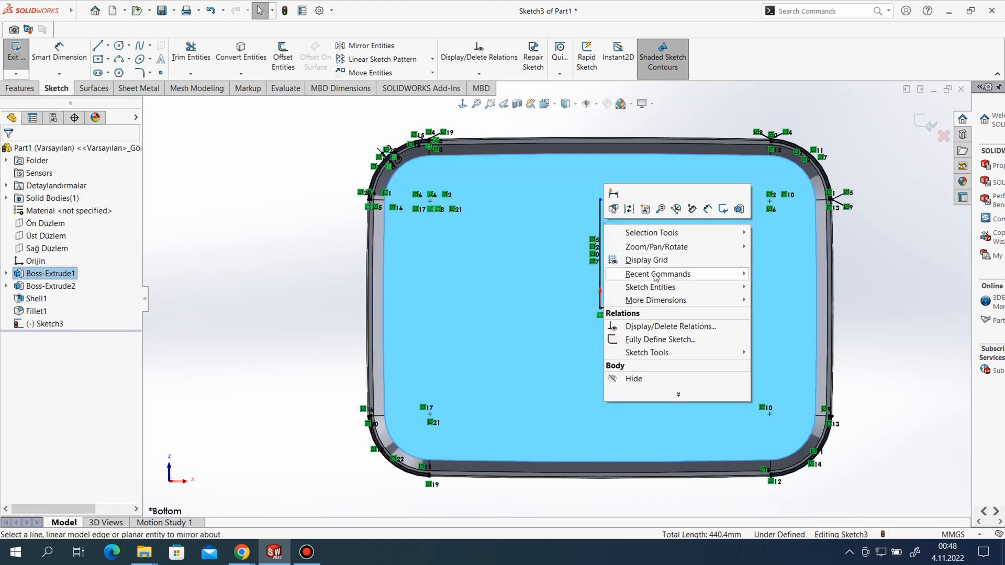
pyautogui.click(600, 224)
pyautogui.rightClick(599, 219)
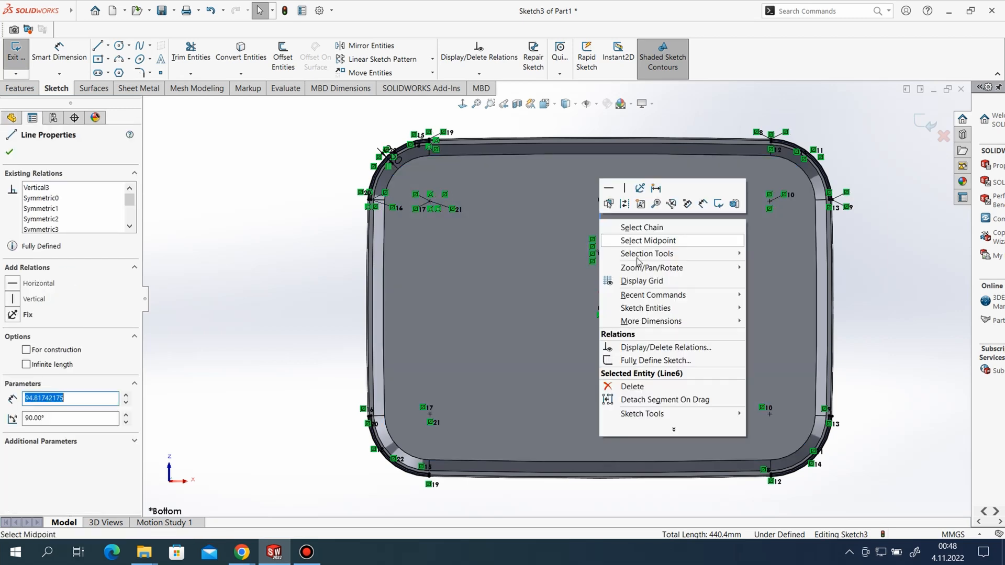
pyautogui.click(624, 204)
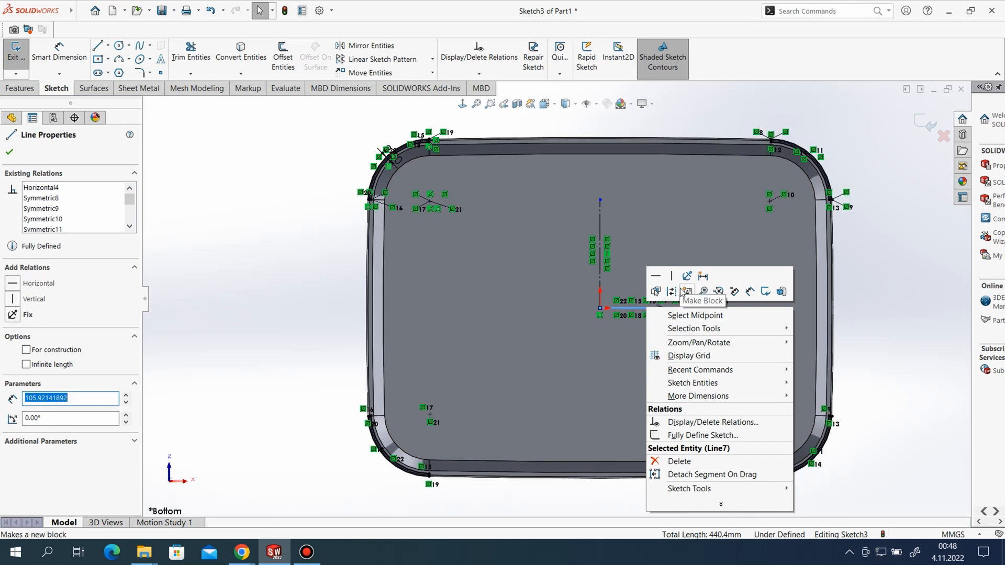
pyautogui.click(233, 195)
# Start a blind boss extrusion of the four corner profiles with a depth of 1 mm
pyautogui.click(20, 88)
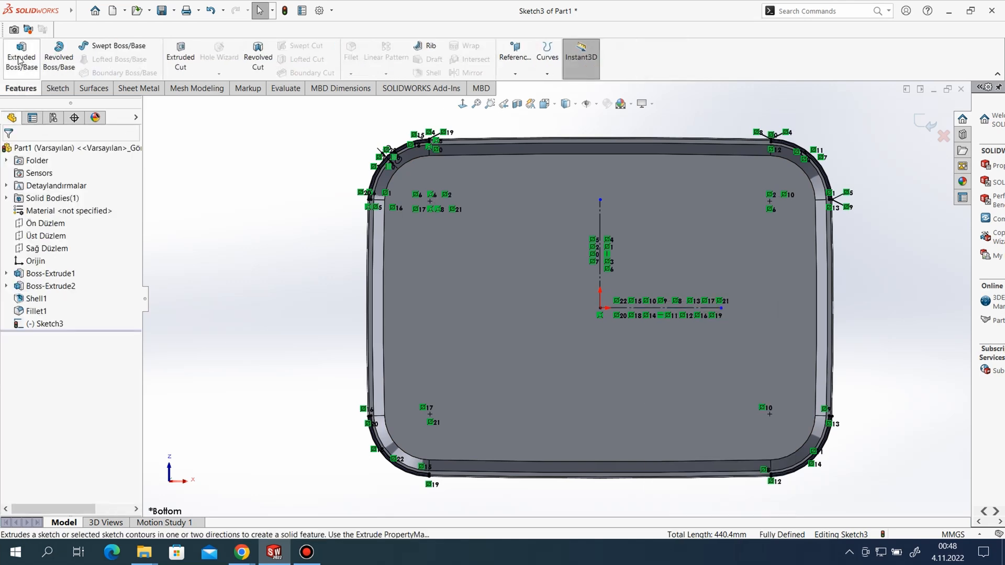
pyautogui.click(19, 59)
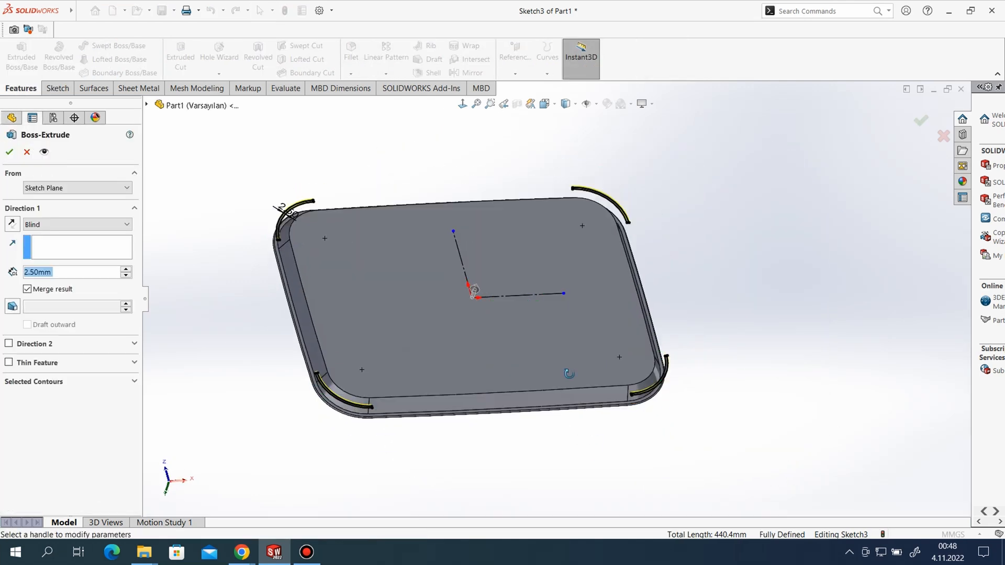
pyautogui.moveTo(569, 374)
pyautogui.mouseDown(button='middle')
pyautogui.moveTo(567, 316)
pyautogui.moveTo(416, 346)
pyautogui.mouseUp(button='middle')
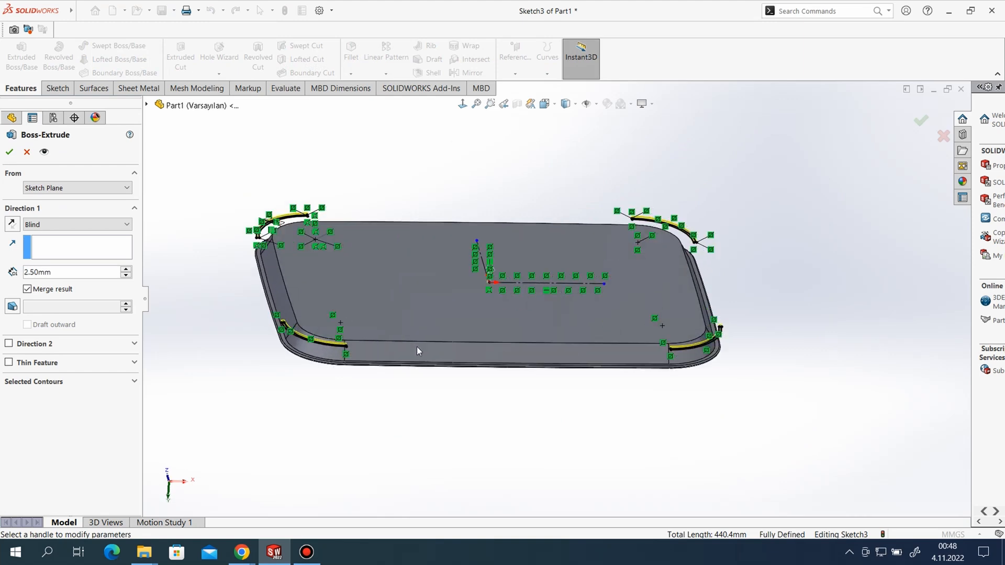
pyautogui.scroll(-3, 557, 303)
pyautogui.scroll(-3, 319, 339)
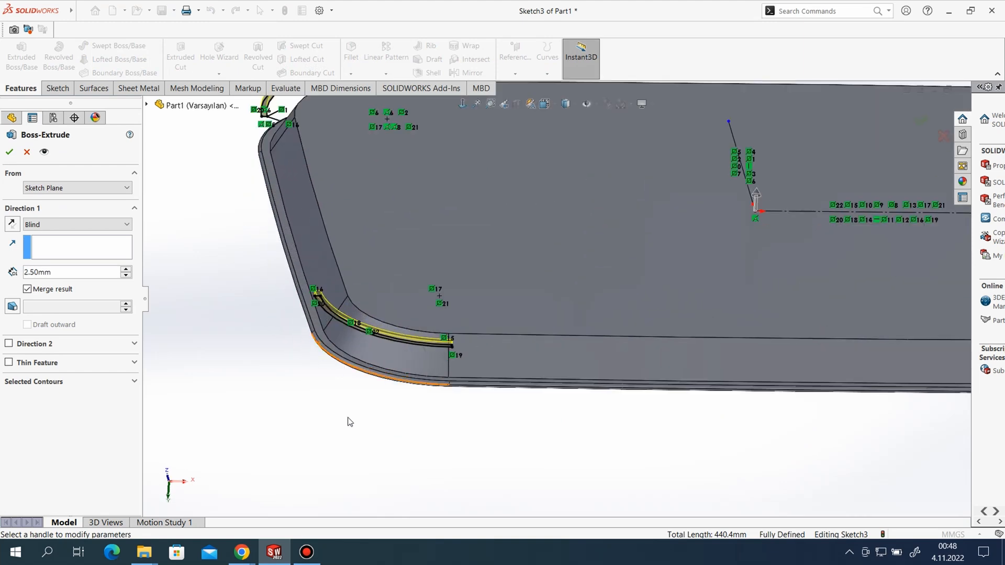
pyautogui.click(72, 272)
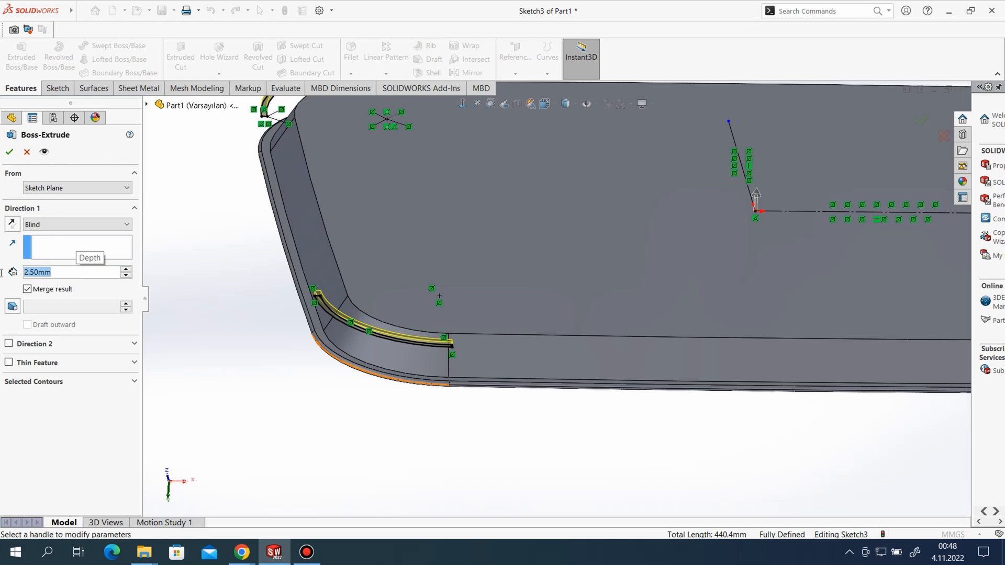
pyautogui.write('=')
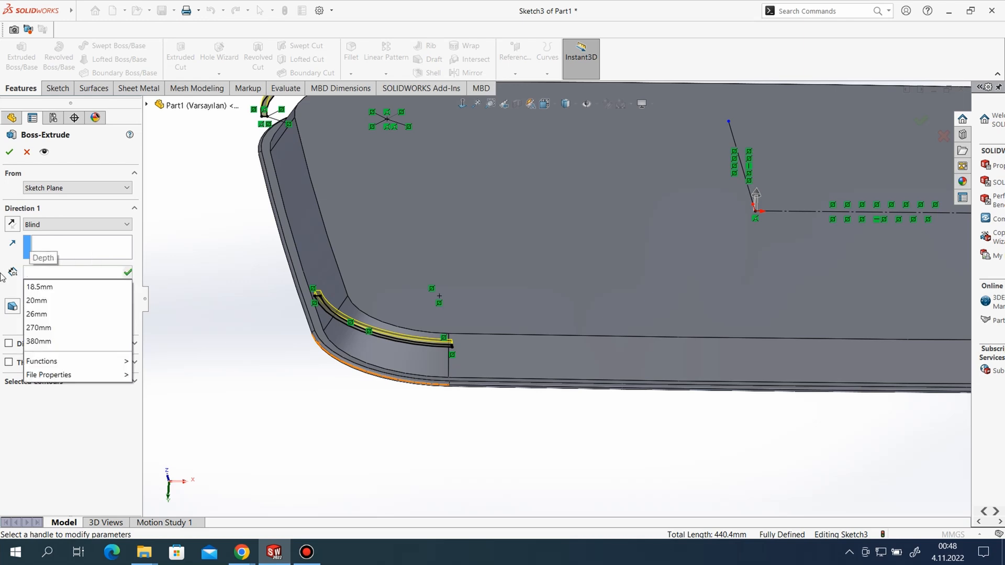
pyautogui.write('1')
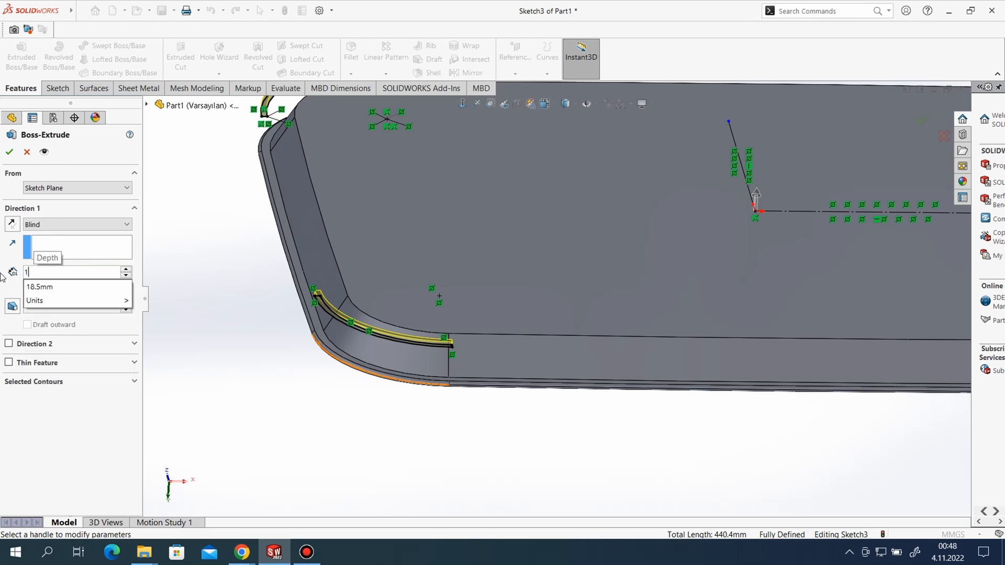
# Begin the extrusion at an 8.5 mm offset from the sketch plane, flipped toward the tray's rim
pyautogui.click(53, 189)
pyautogui.click(53, 189)
pyautogui.click(47, 227)
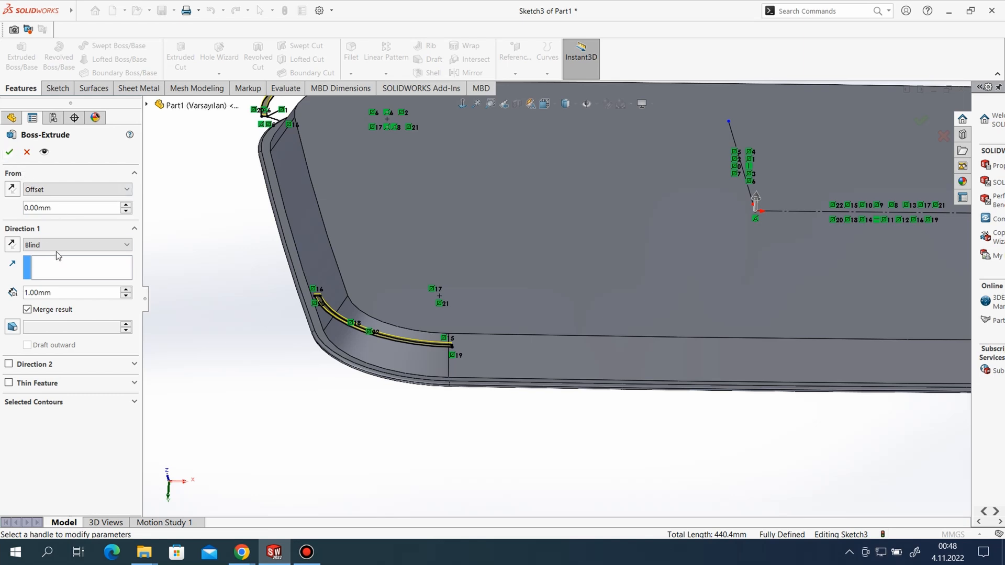
pyautogui.moveTo(60, 207); pyautogui.dragTo(40, 208)
pyautogui.write('16-')
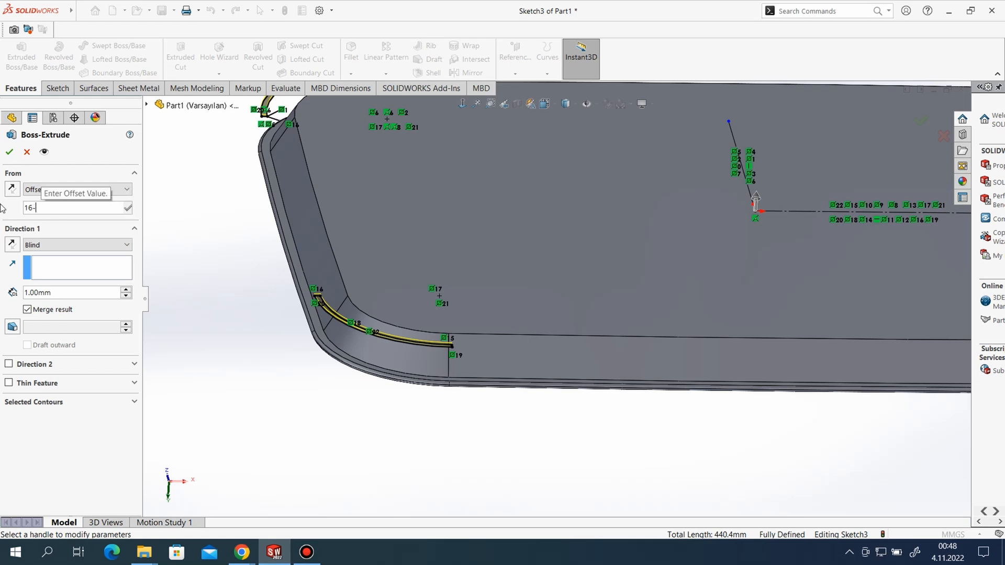
pyautogui.write('7')
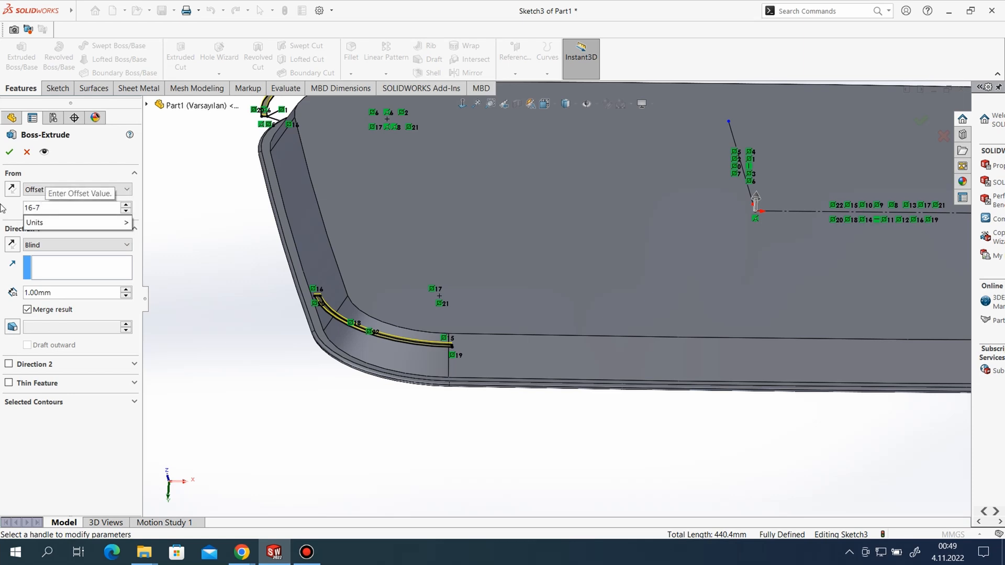
pyautogui.press('Return')
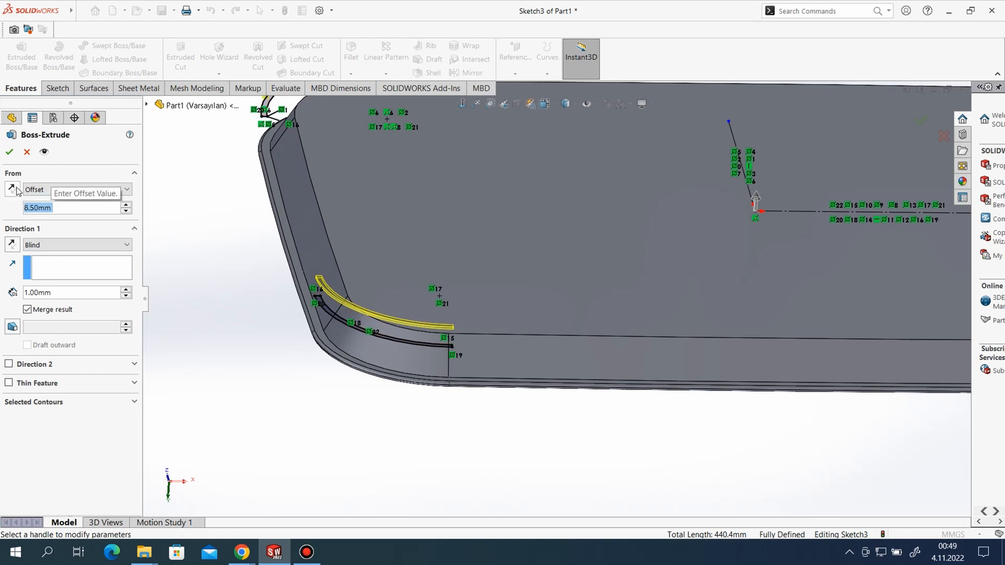
pyautogui.click(14, 191)
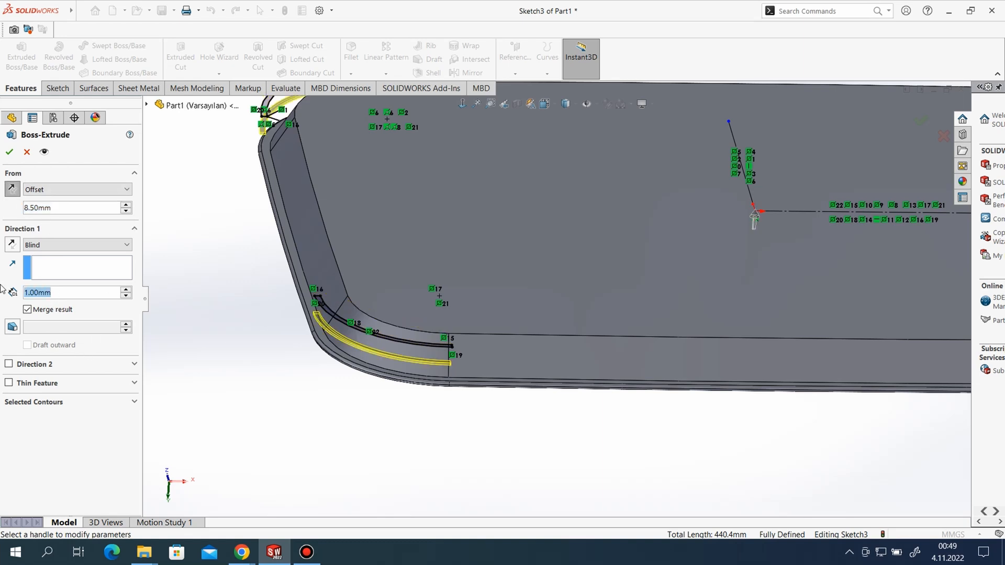
# Set the extrusion depth to 7 mm and reverse its direction toward the tray's rim
pyautogui.write('7')
pyautogui.press('Return')
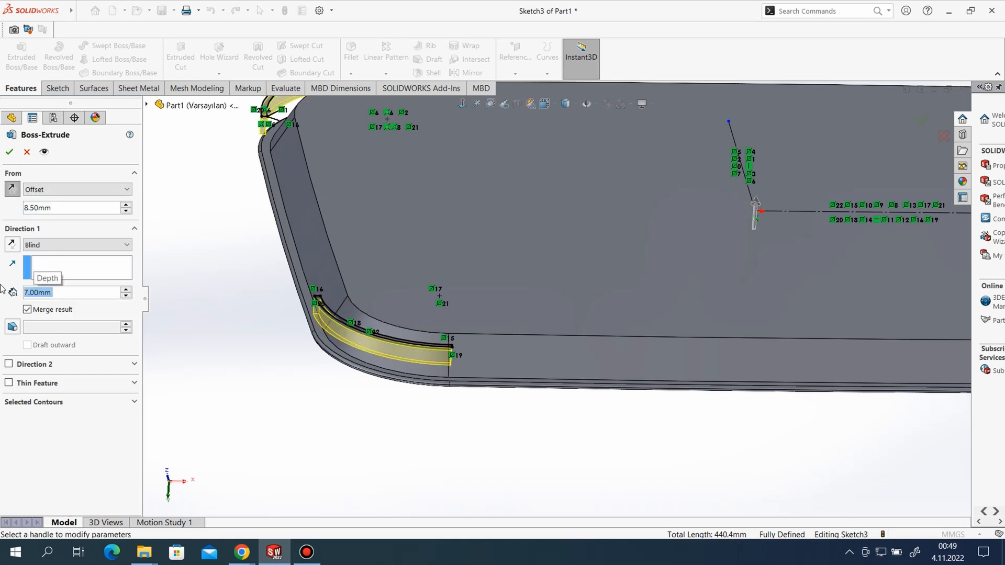
pyautogui.click(12, 244)
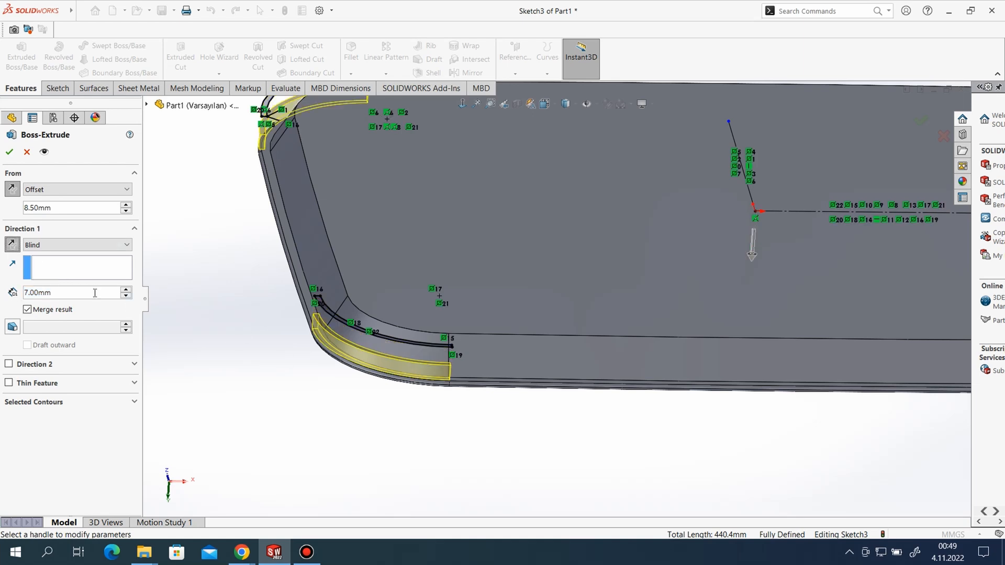
pyautogui.scroll(1, 438, 395)
pyautogui.scroll(-2, 438, 395)
pyautogui.moveTo(631, 323); pyautogui.dragTo(578, 312, button='middle')
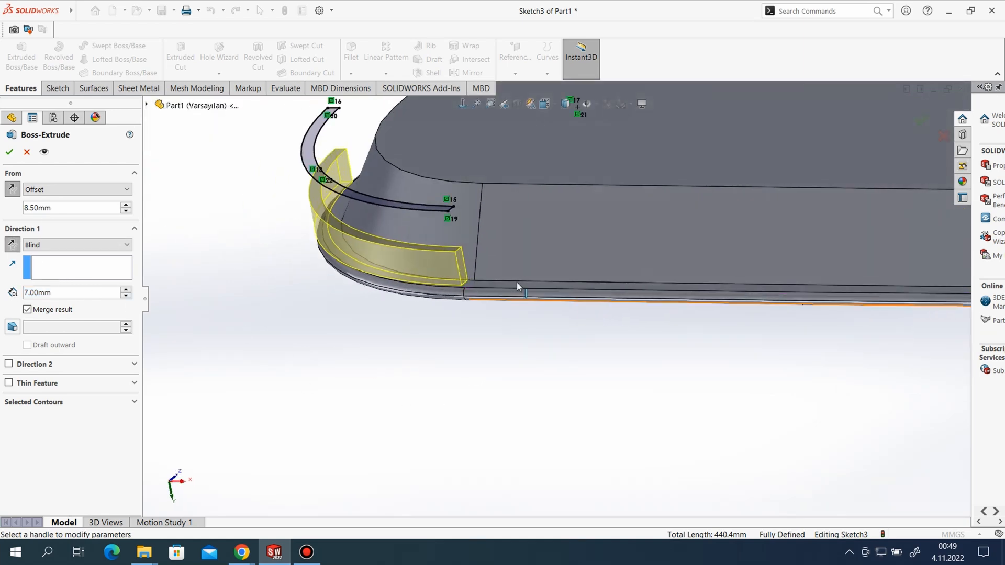
pyautogui.scroll(-4, 450, 281)
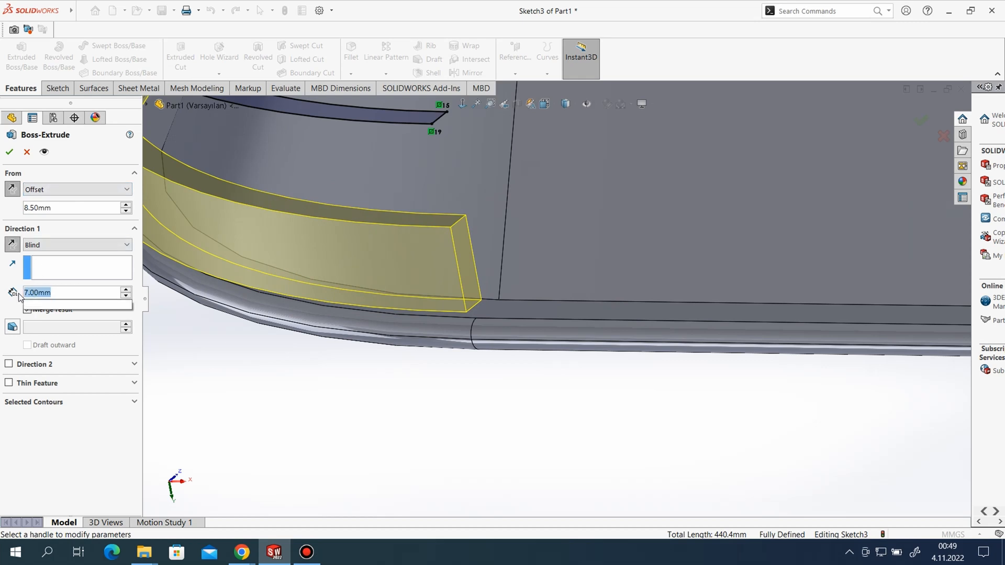
# Try a depth of 8 mm, set it to 10 mm, and complete the merged extrusion of the four corner strips
pyautogui.write('8')
pyautogui.press('Return')
pyautogui.write('10')
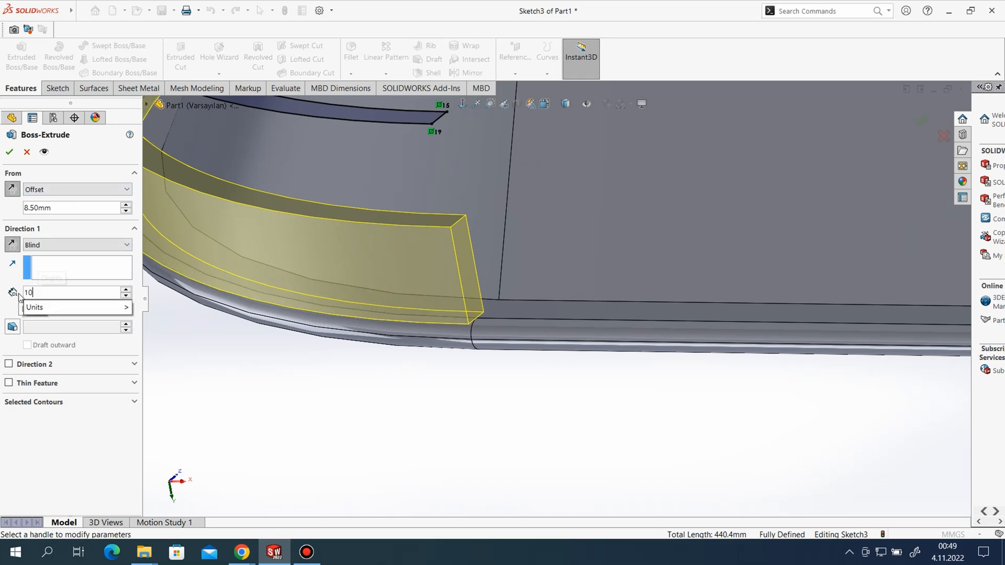
pyautogui.press('Return')
pyautogui.scroll(3, 460, 403)
pyautogui.moveTo(460, 404)
pyautogui.mouseDown(button='middle')
pyautogui.moveTo(543, 386)
pyautogui.moveTo(523, 347)
pyautogui.moveTo(511, 346)
pyautogui.moveTo(491, 379)
pyautogui.moveTo(478, 379)
pyautogui.moveTo(495, 386)
pyautogui.moveTo(514, 375)
pyautogui.mouseUp(button='middle')
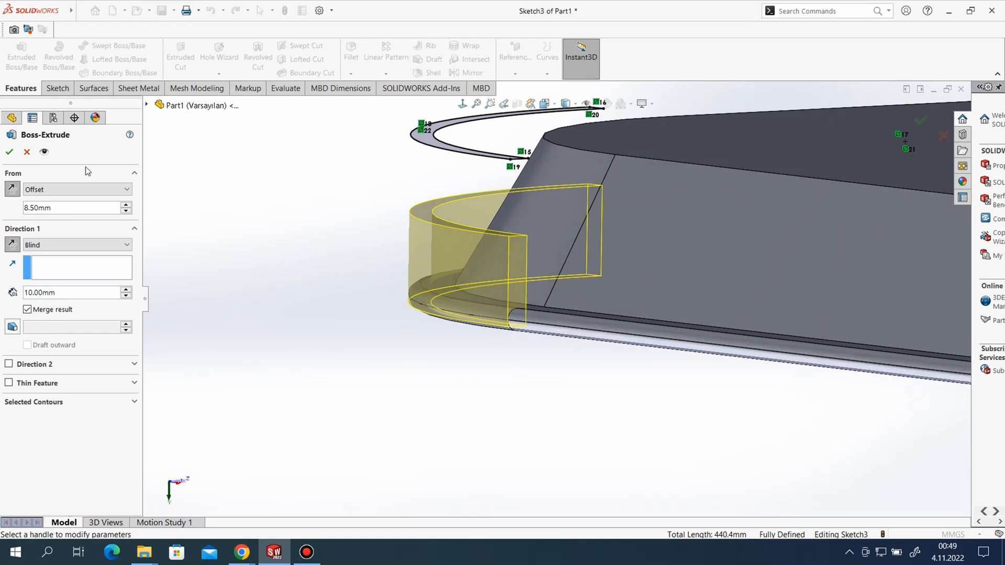
pyautogui.click(15, 153)
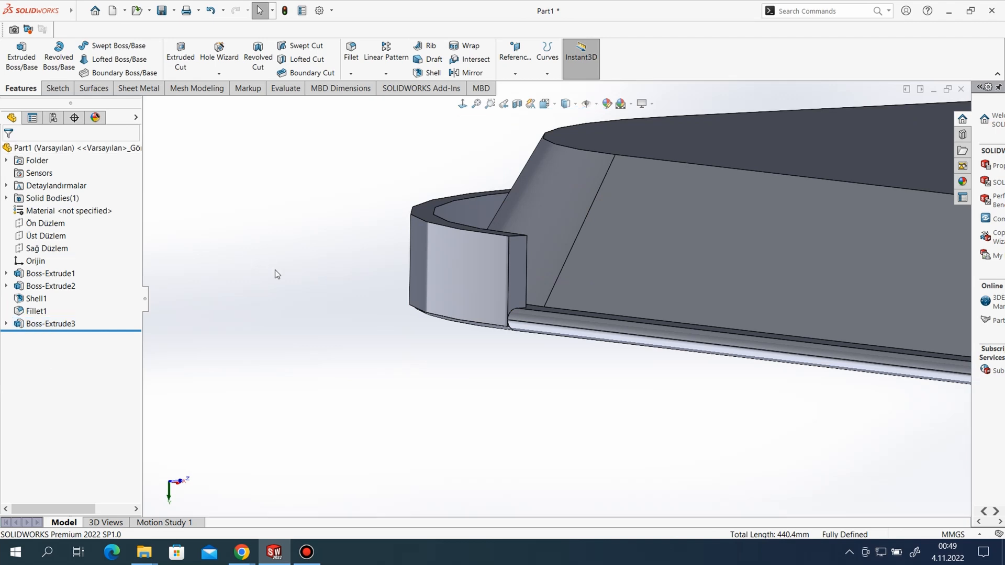
# Start a 0.6 mm symmetric fillet on one corner strip, selecting its two long free edges and the three edges at one end
pyautogui.moveTo(319, 283); pyautogui.dragTo(515, 451, button='middle')
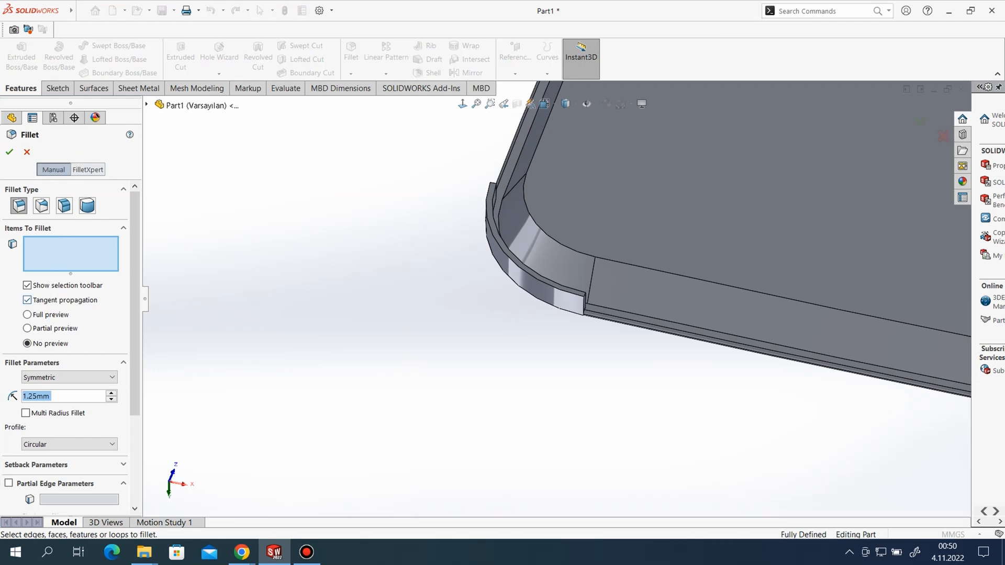
pyautogui.write('6')
pyautogui.scroll(-4, 466, 381)
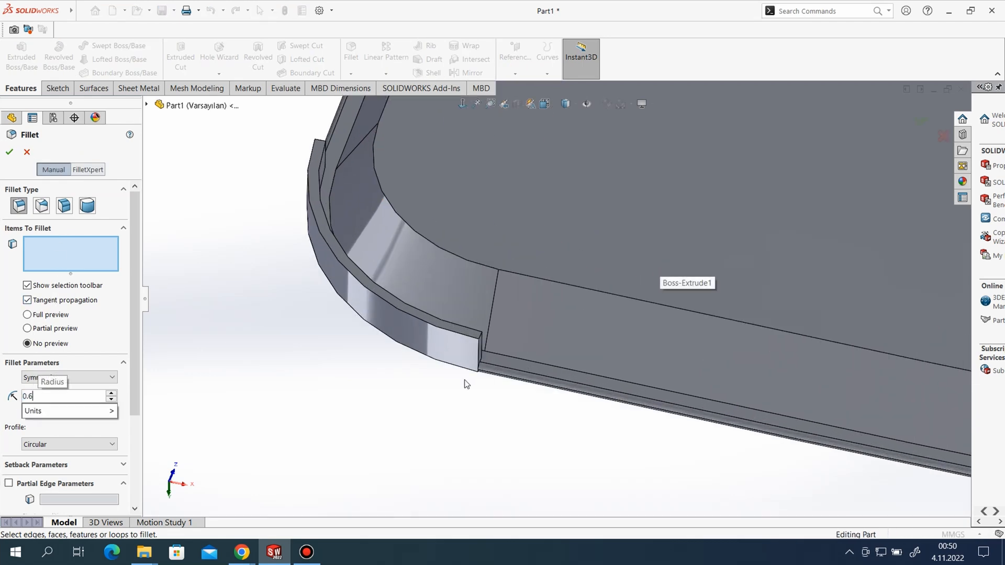
pyautogui.scroll(-2, 510, 306)
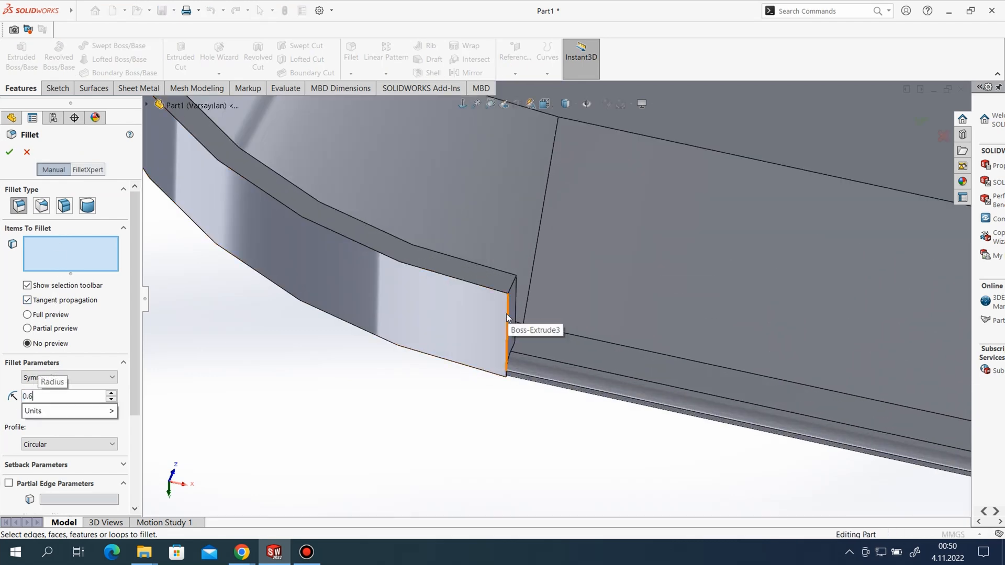
pyautogui.click(506, 313)
pyautogui.click(498, 291)
pyautogui.click(497, 274)
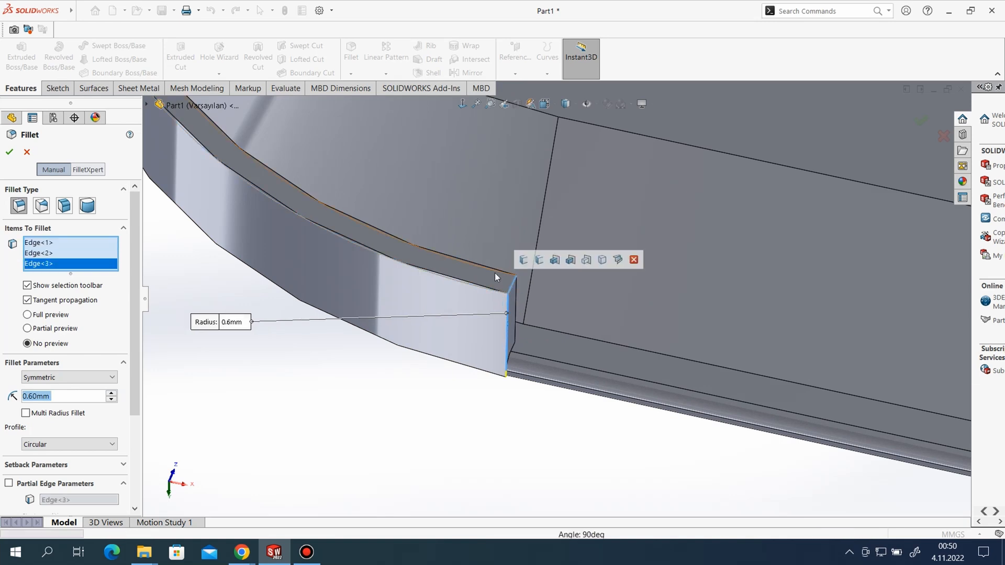
pyautogui.click(497, 271)
pyautogui.click(516, 307)
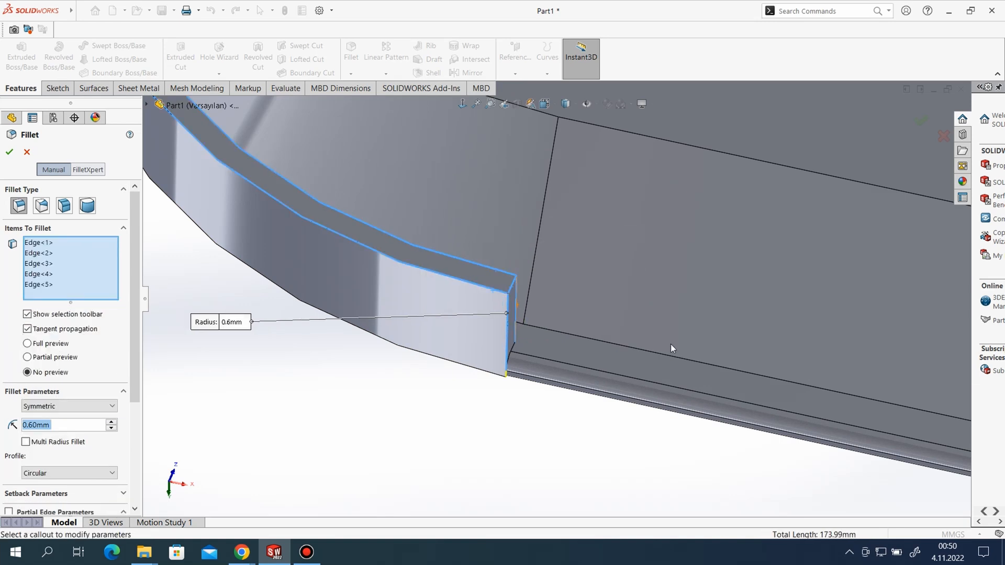
# Add the three free edges at the corner strip's other end and complete the 0.6 mm fillet
pyautogui.scroll(5, 670, 344)
pyautogui.moveTo(667, 346); pyautogui.dragTo(447, 190, button='middle')
pyautogui.scroll(-5, 447, 189)
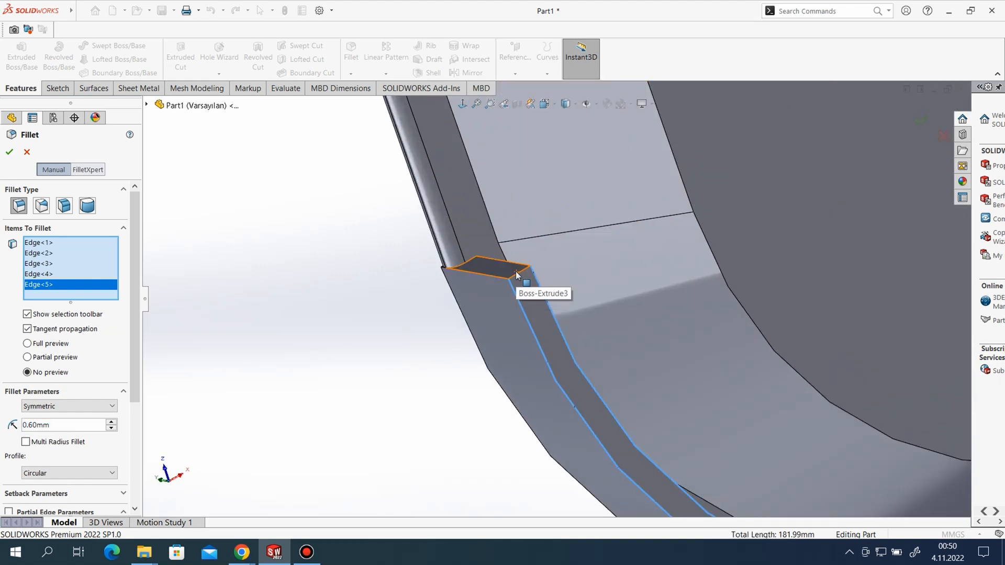
pyautogui.click(518, 272)
pyautogui.click(498, 265)
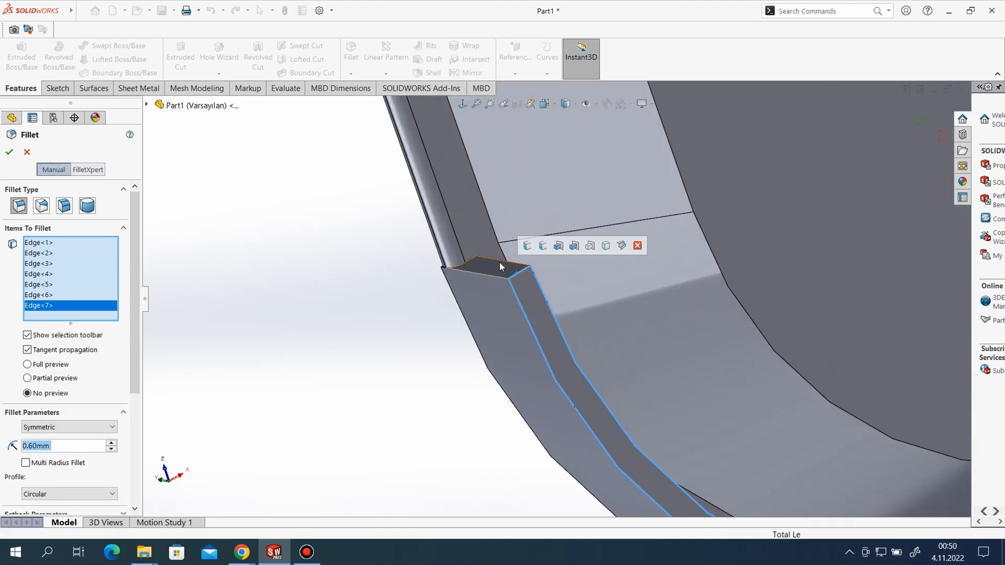
pyautogui.click(497, 260)
pyautogui.scroll(8, 418, 289)
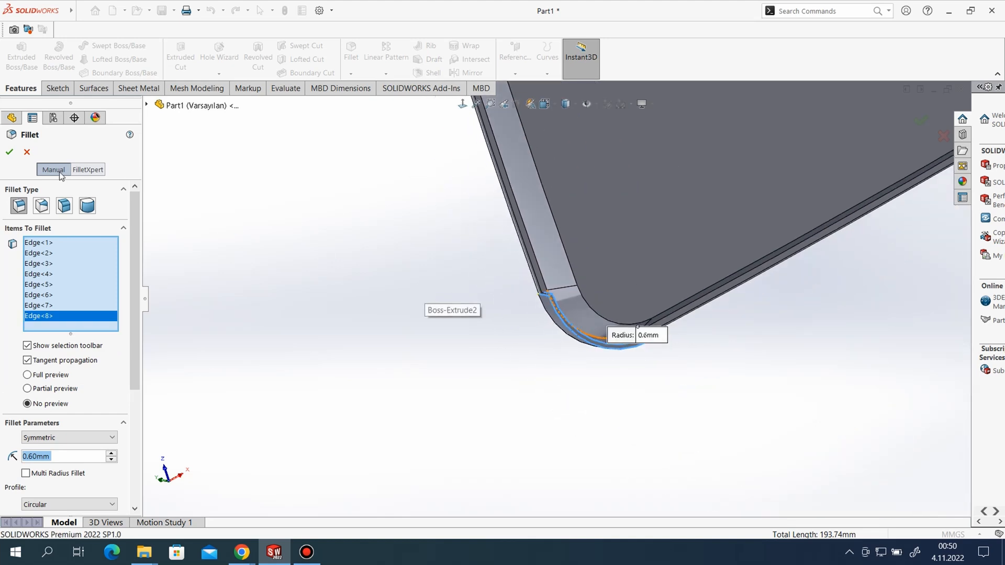
pyautogui.click(10, 152)
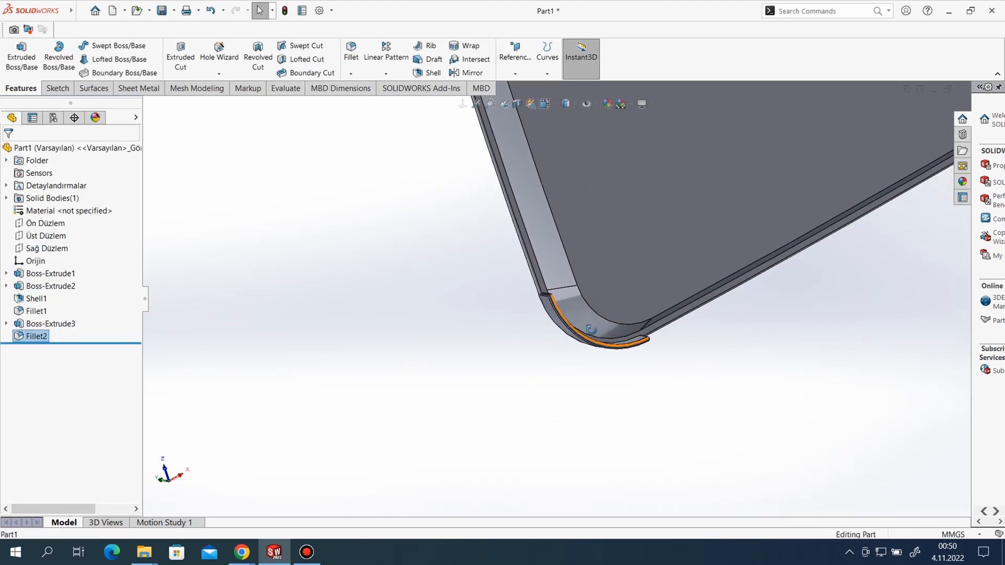
# Edit the 0.6 mm corner strip fillet and add a second strip's three edges at one end and its two long free edges
pyautogui.moveTo(523, 282); pyautogui.dragTo(707, 368, button='middle')
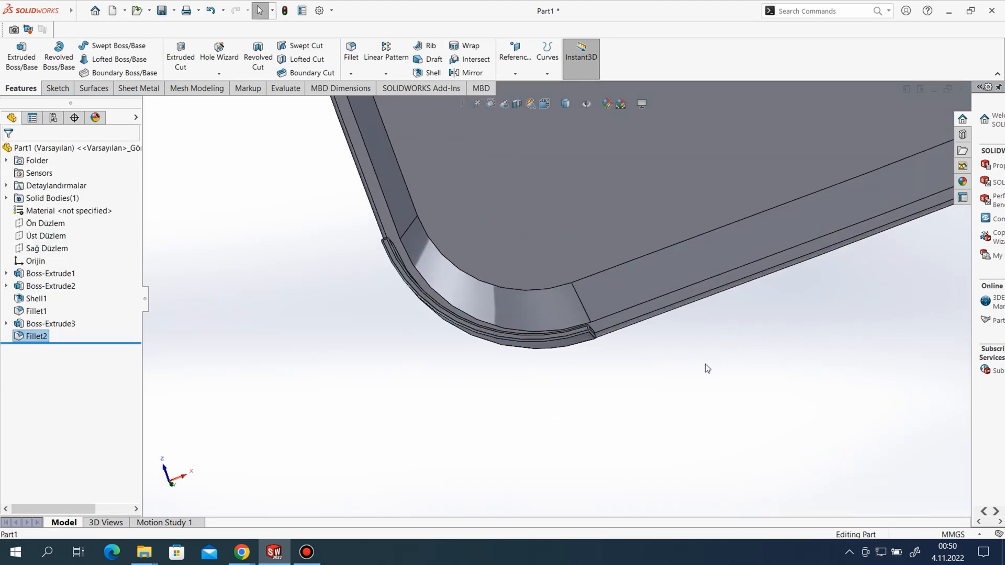
pyautogui.click(29, 336)
pyautogui.rightClick(37, 337)
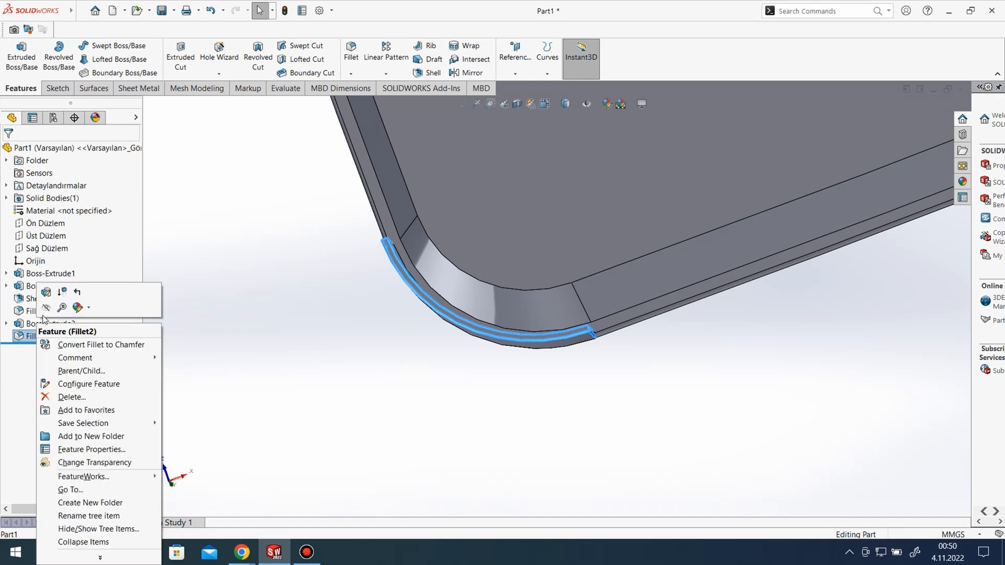
pyautogui.click(500, 395)
pyautogui.scroll(10, 426, 396)
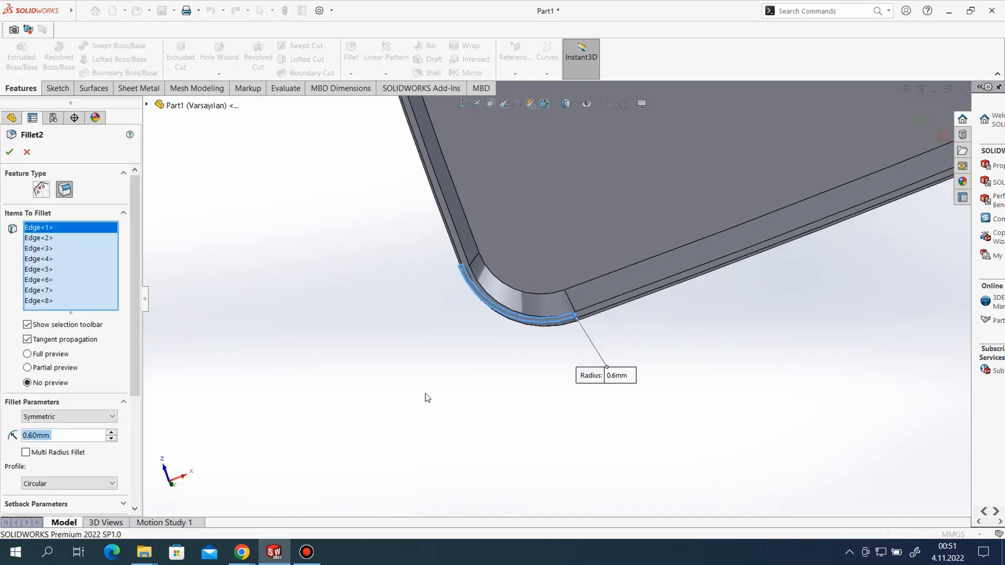
pyautogui.scroll(-4, 696, 210)
pyautogui.scroll(-5, 673, 265)
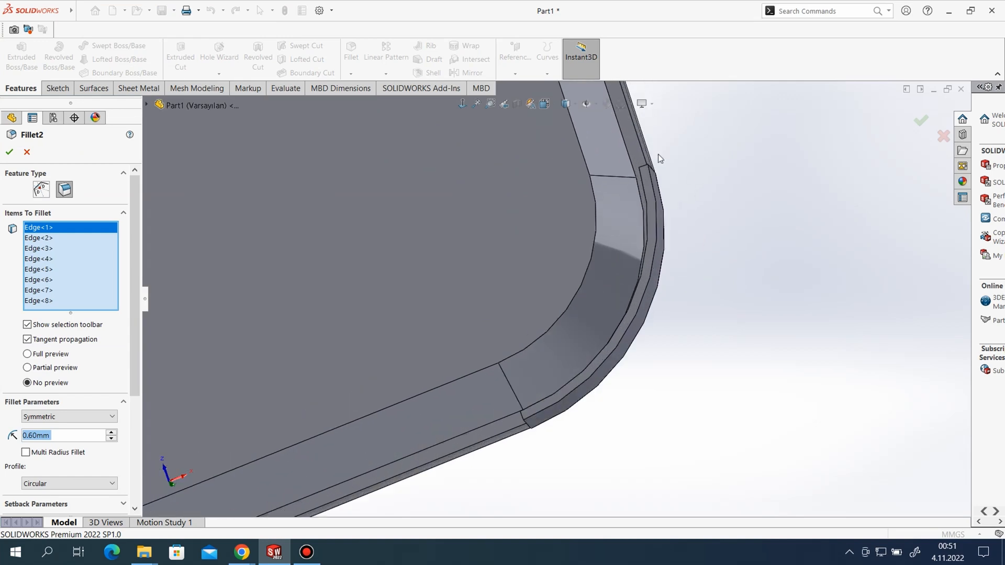
pyautogui.scroll(-4, 691, 228)
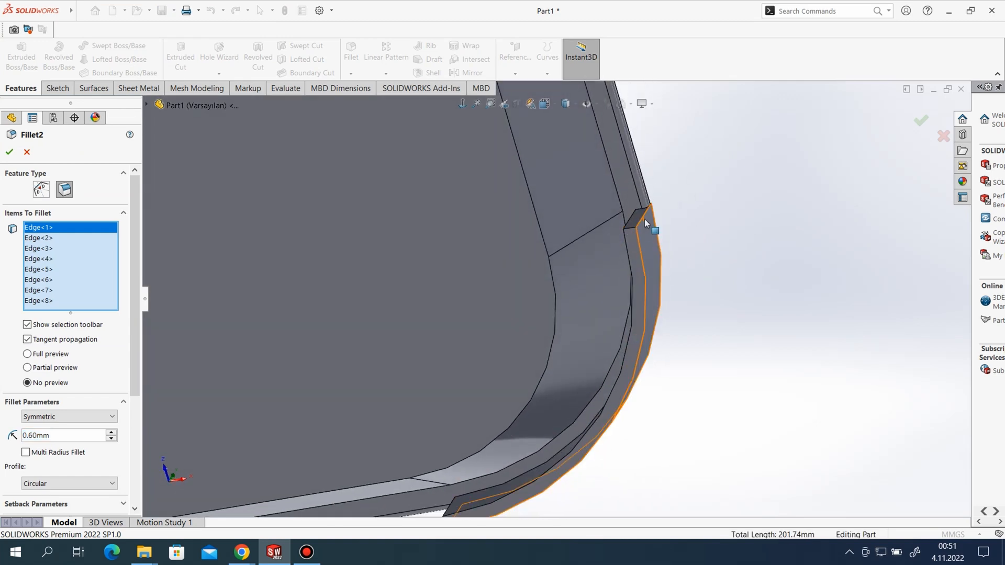
pyautogui.click(633, 226)
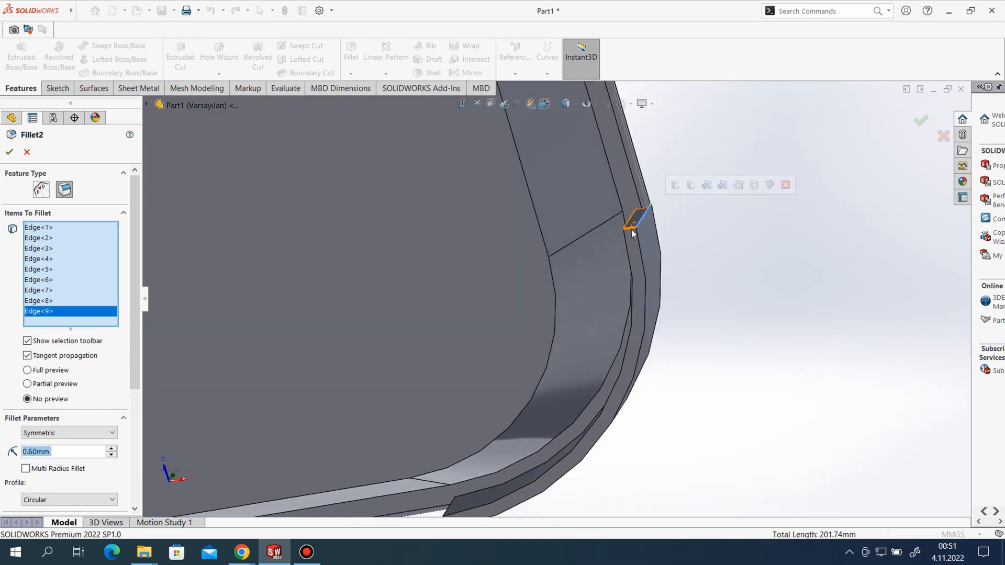
pyautogui.click(632, 225)
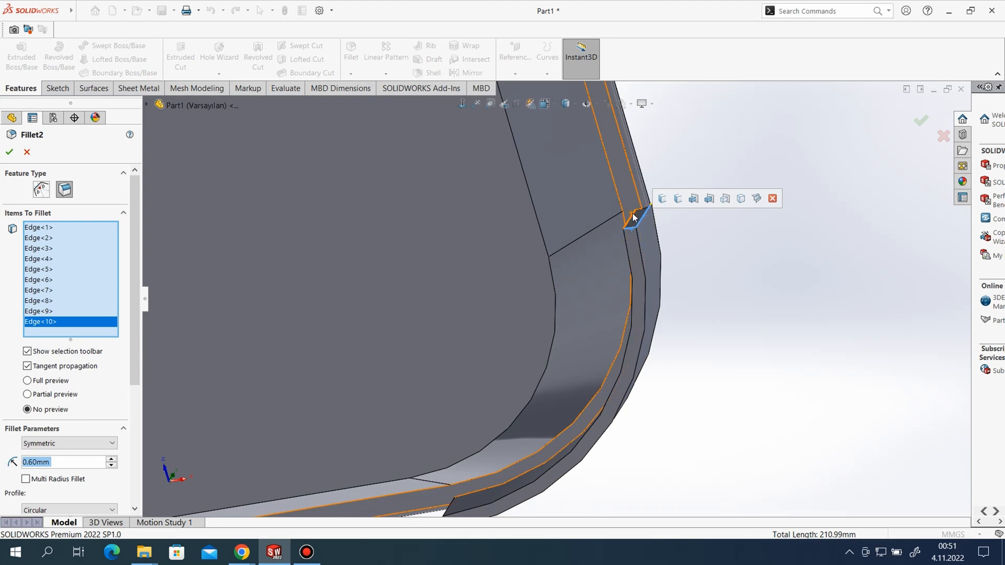
pyautogui.click(641, 261)
pyautogui.click(630, 247)
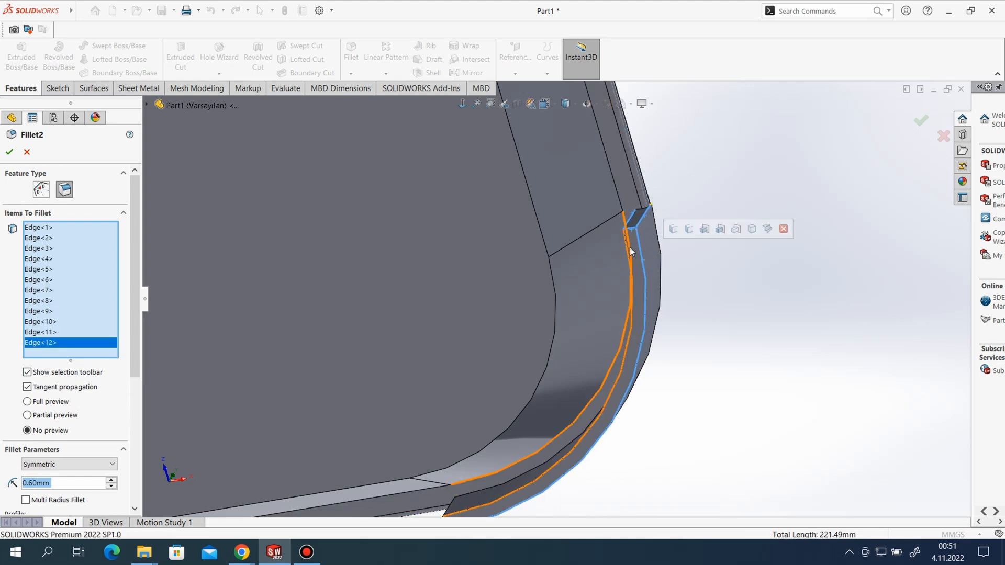
pyautogui.click(628, 247)
# Add the three free edges at the second corner strip's other end to the fillet
pyautogui.moveTo(701, 284); pyautogui.dragTo(805, 278, button='middle')
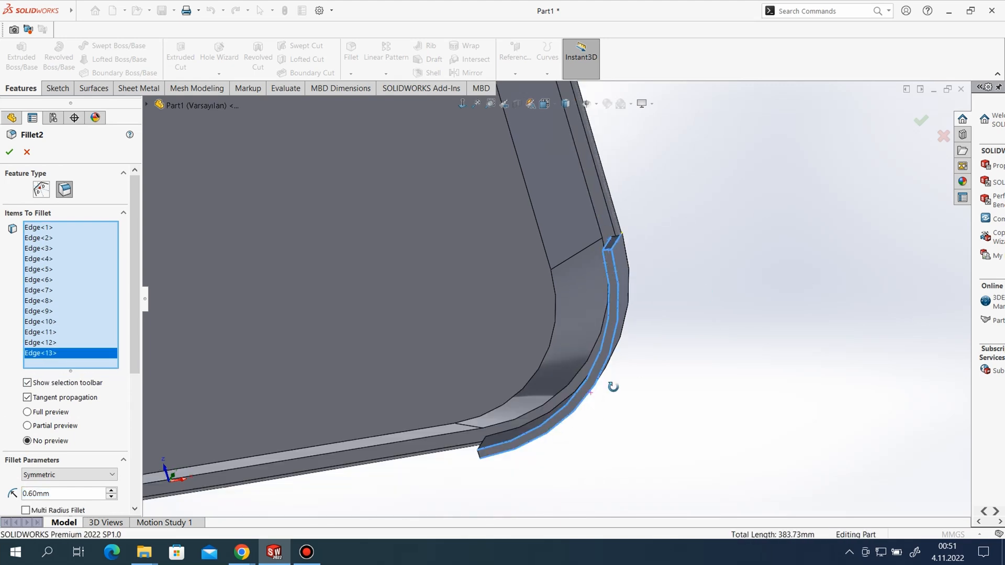
pyautogui.moveTo(613, 387); pyautogui.dragTo(496, 432, button='middle')
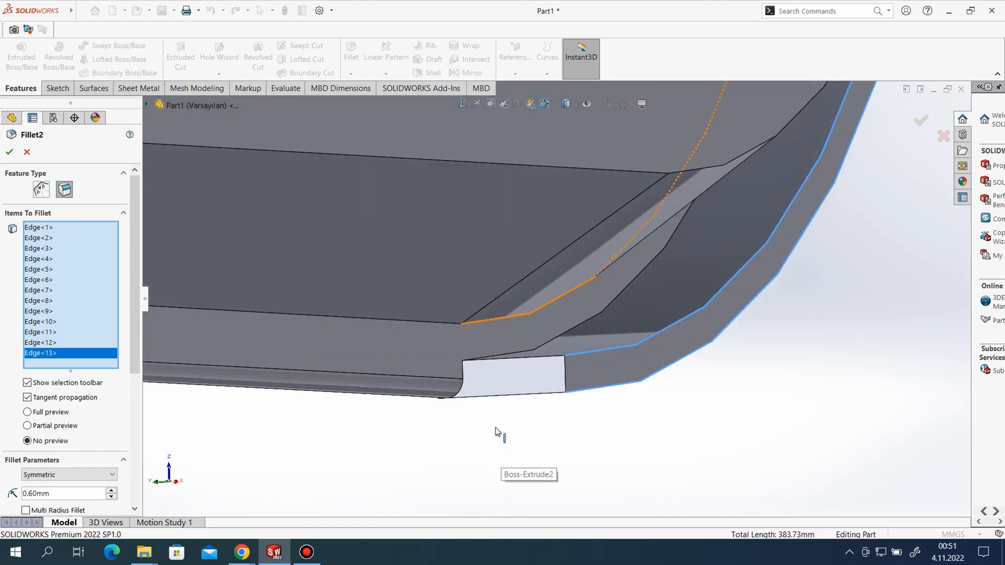
pyautogui.click(497, 399)
pyautogui.click(564, 380)
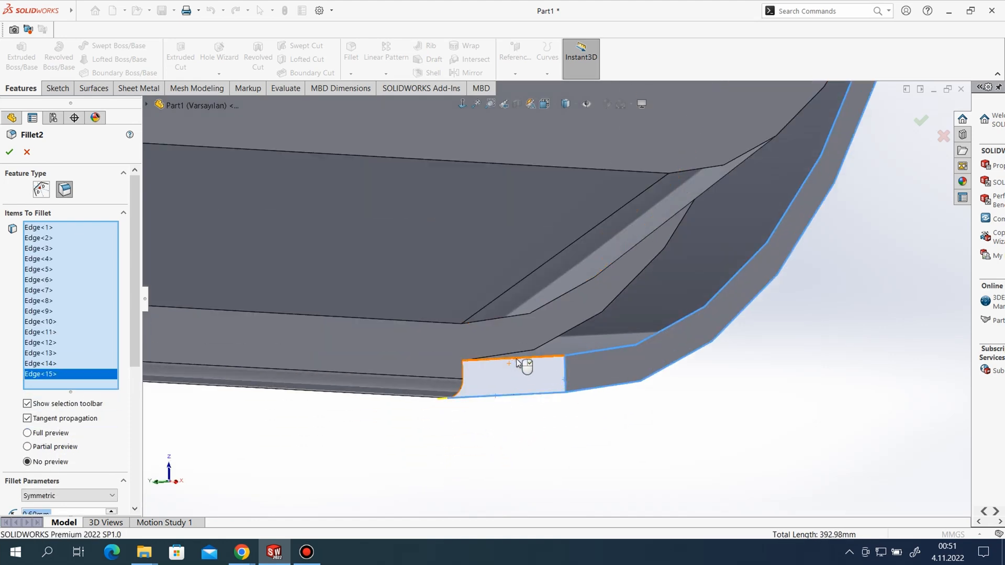
pyautogui.click(519, 363)
# Add the third corner strip's three edges at one end and its two long free edges to the fillet
pyautogui.moveTo(673, 426); pyautogui.dragTo(671, 360, button='middle')
pyautogui.scroll(4, 670, 360)
pyautogui.scroll(-4, 580, 131)
pyautogui.scroll(-3, 621, 209)
pyautogui.moveTo(642, 251); pyautogui.dragTo(594, 388, button='middle')
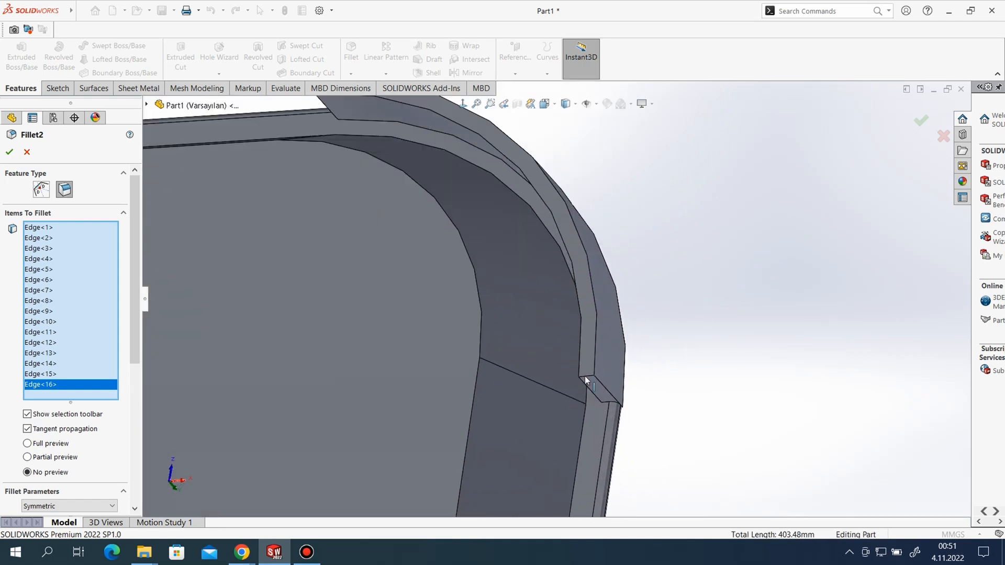
pyautogui.click(586, 379)
pyautogui.click(598, 386)
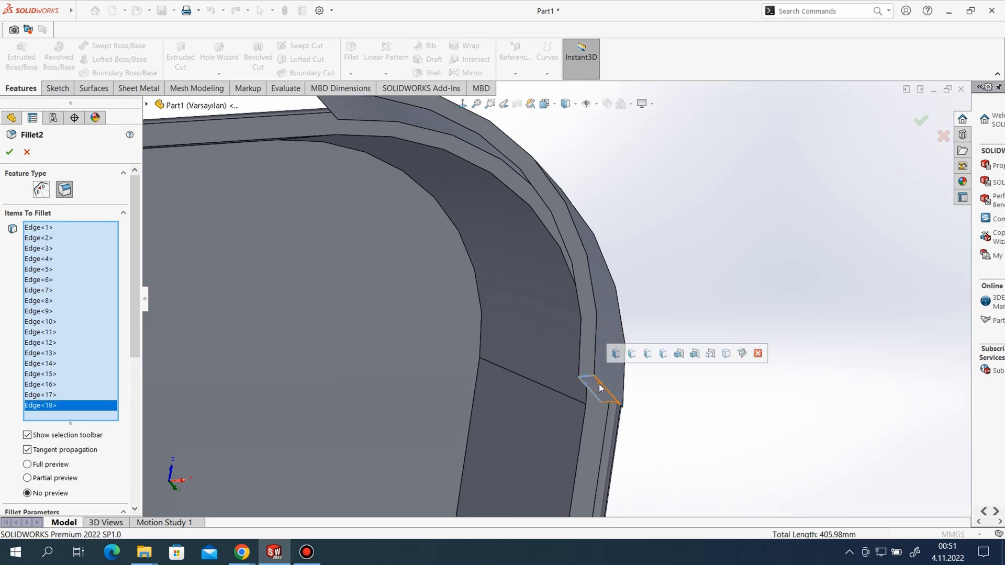
pyautogui.click(601, 385)
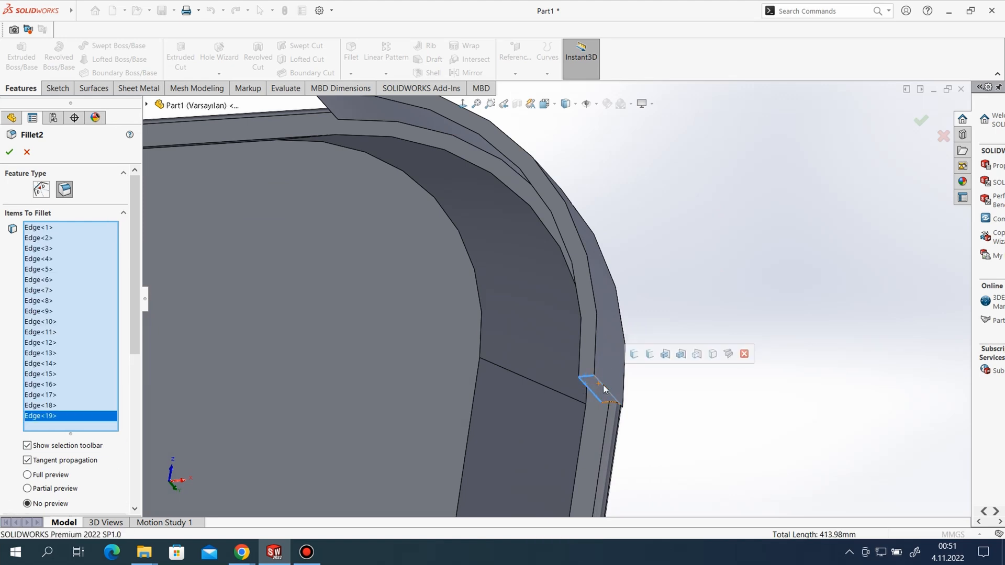
pyautogui.click(597, 348)
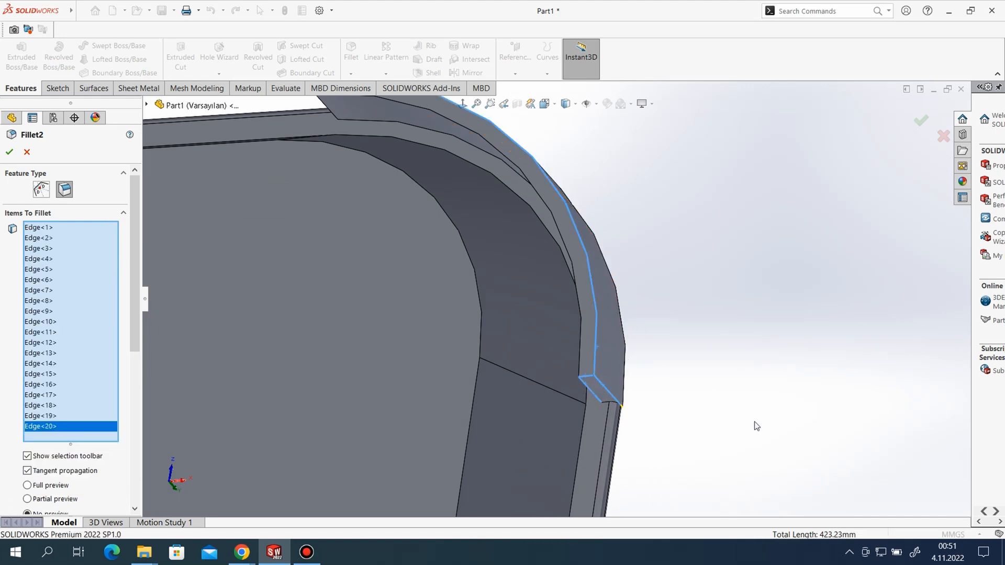
pyautogui.click(580, 343)
# Add the three free edges at the third corner strip's opposite end to the fillet selection
pyautogui.moveTo(823, 361); pyautogui.dragTo(563, 264, button='middle')
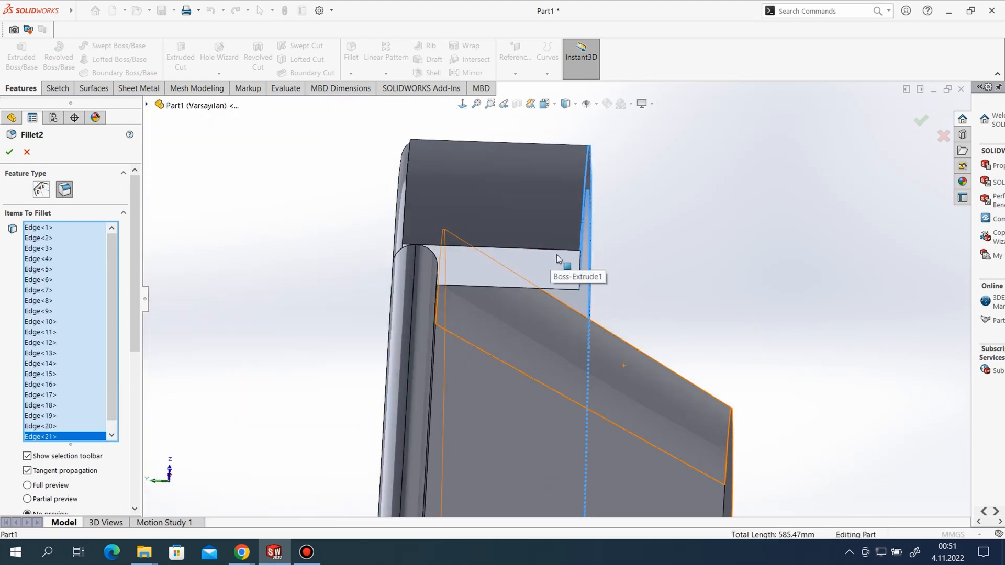
pyautogui.click(553, 250)
pyautogui.click(509, 285)
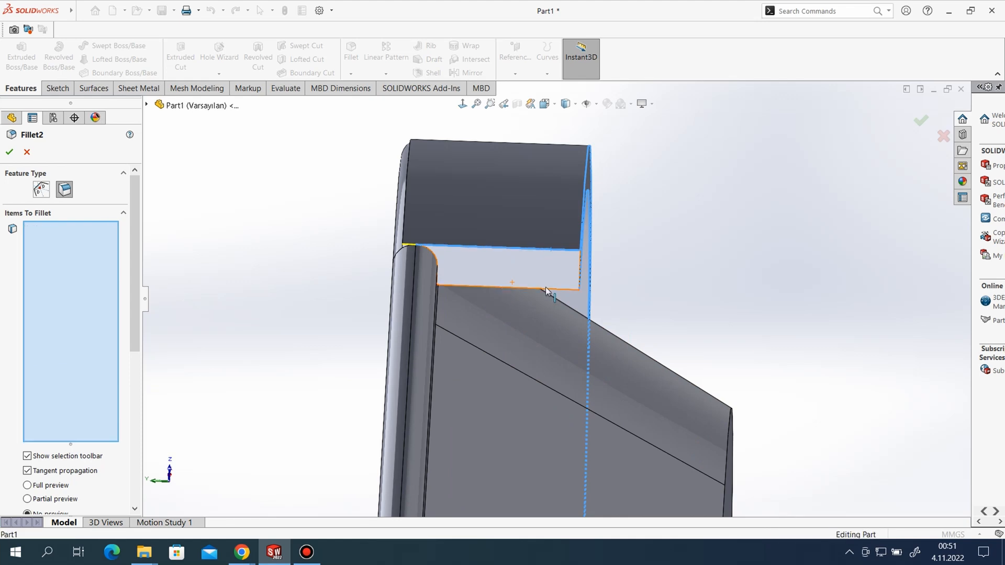
pyautogui.moveTo(708, 306); pyautogui.dragTo(832, 274, button='middle')
pyautogui.click(822, 269)
# Add the fourth corner strip's three edges at one end and its two long free edges to the fillet
pyautogui.moveTo(628, 246); pyautogui.dragTo(530, 397, button='middle')
pyautogui.scroll(-10, 528, 413)
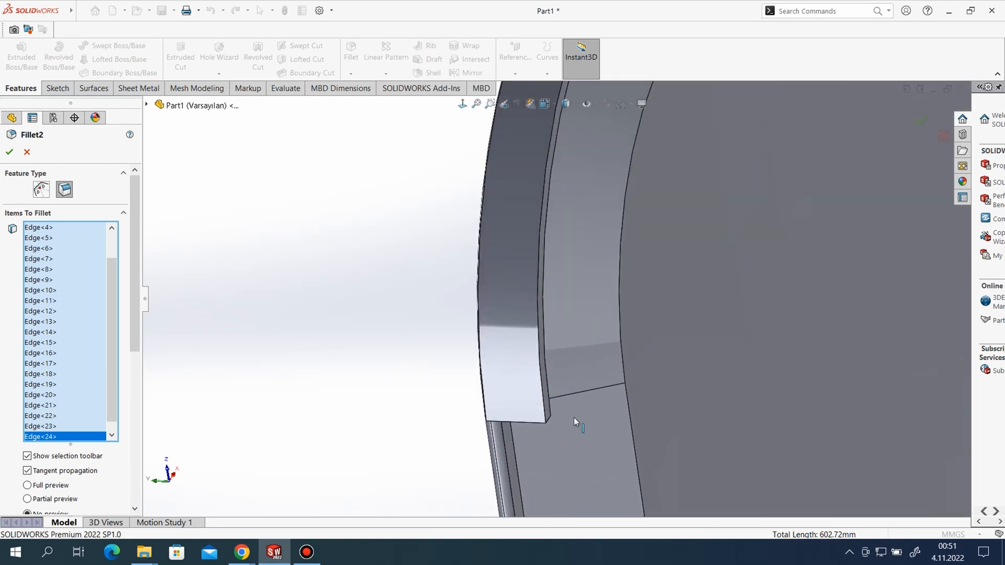
pyautogui.click(526, 424)
pyautogui.click(542, 400)
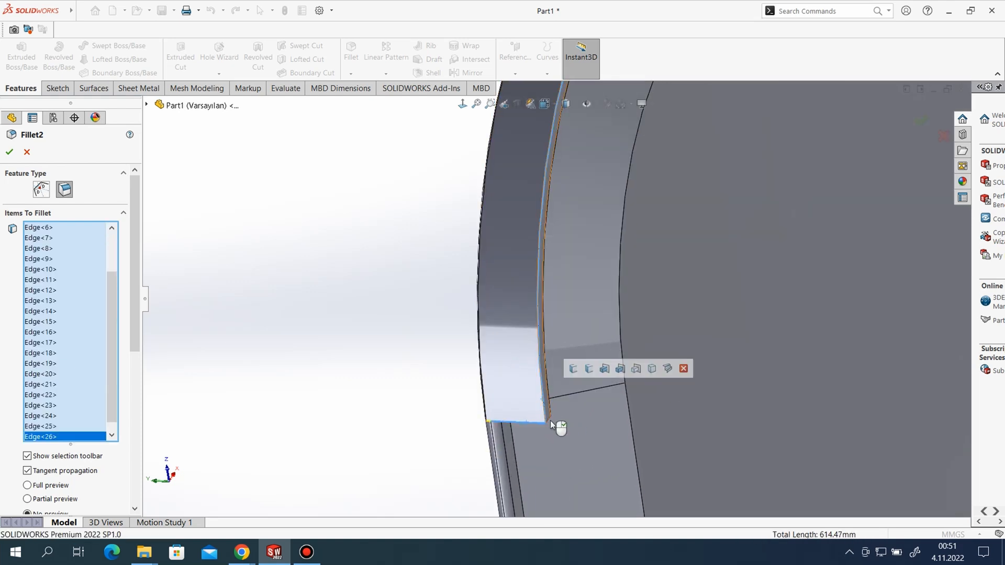
pyautogui.moveTo(558, 433); pyautogui.dragTo(520, 374, button='middle')
pyautogui.click(511, 377)
pyautogui.click(512, 377)
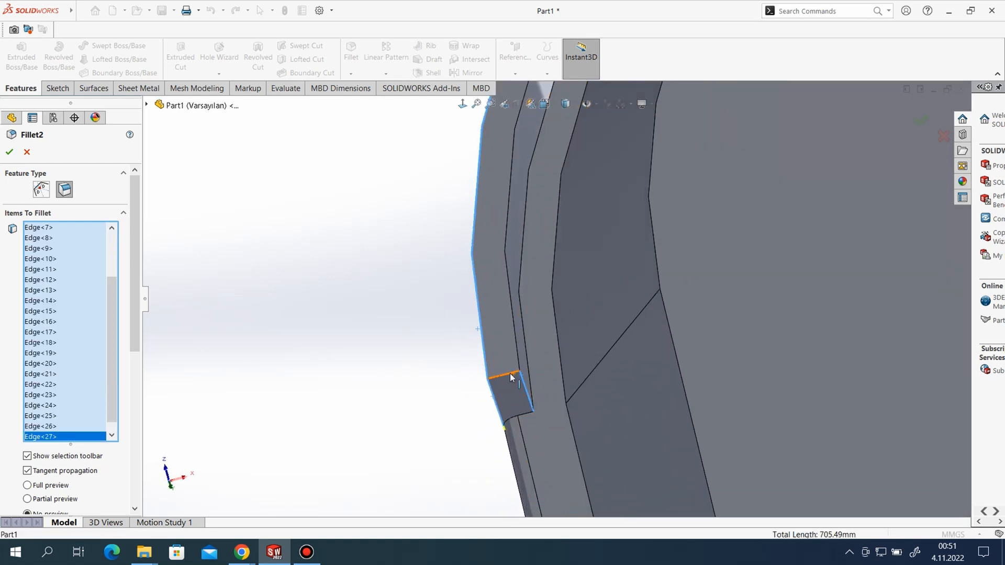
pyautogui.click(515, 341)
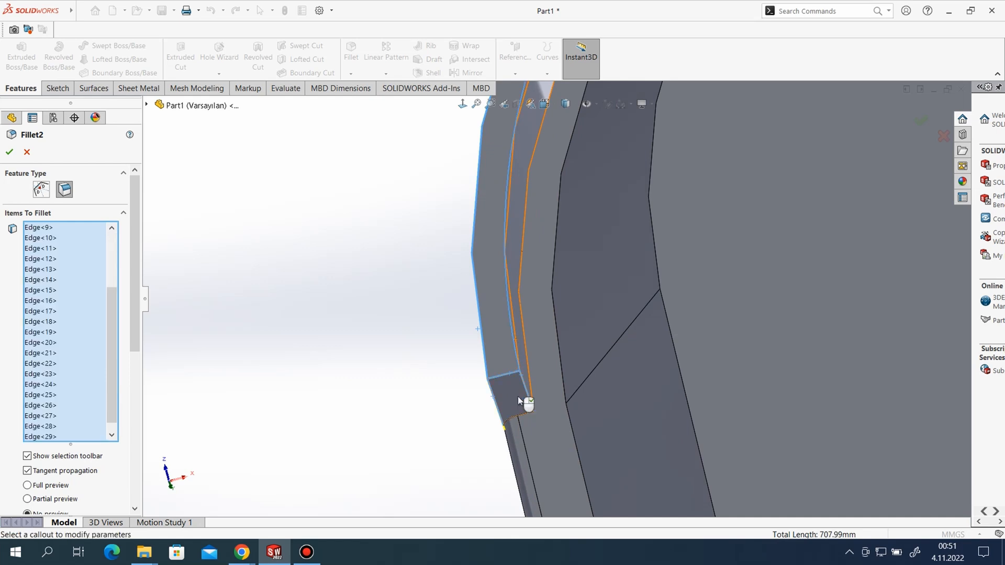
# Add the three free edges at the fourth corner strip's other end and complete the edited 0.6 mm fillet
pyautogui.moveTo(518, 397); pyautogui.dragTo(608, 238, button='middle')
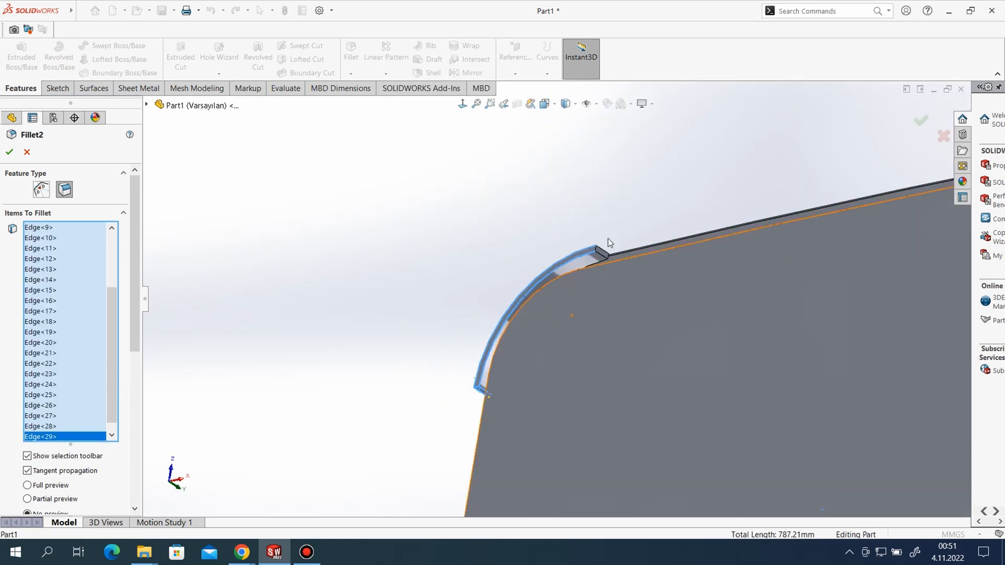
pyautogui.scroll(-5, 607, 239)
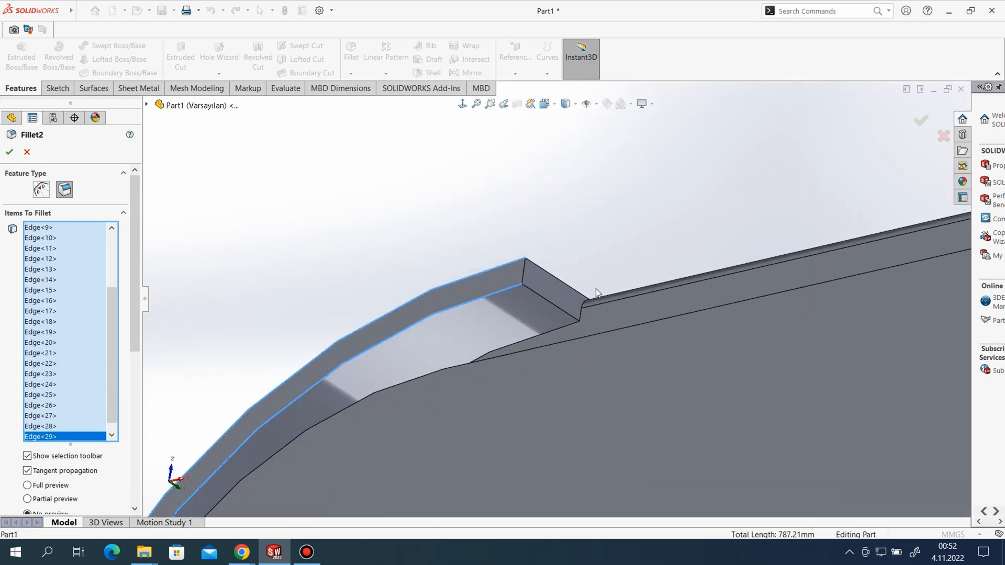
pyautogui.click(542, 298)
pyautogui.click(524, 273)
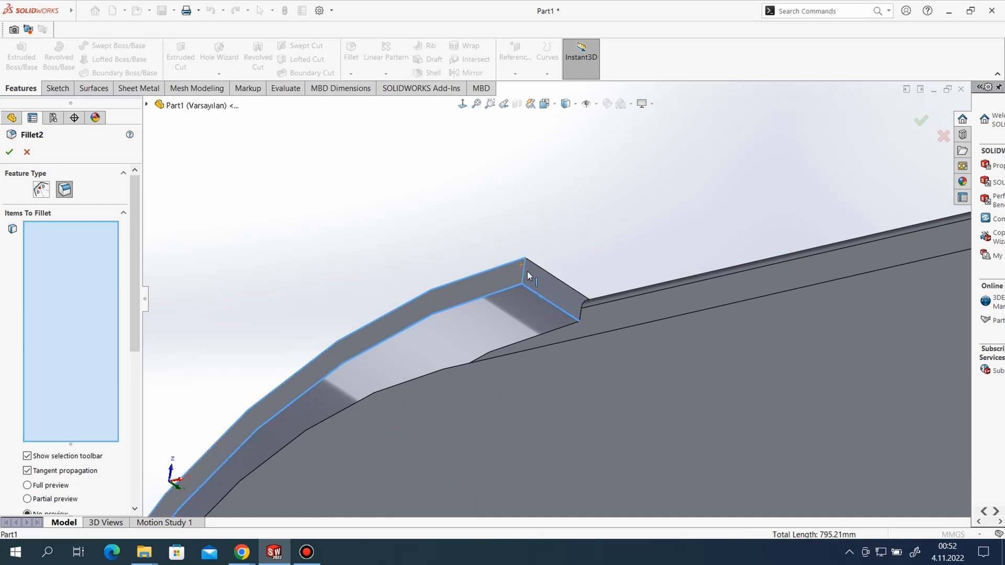
pyautogui.click(541, 268)
pyautogui.scroll(4, 612, 303)
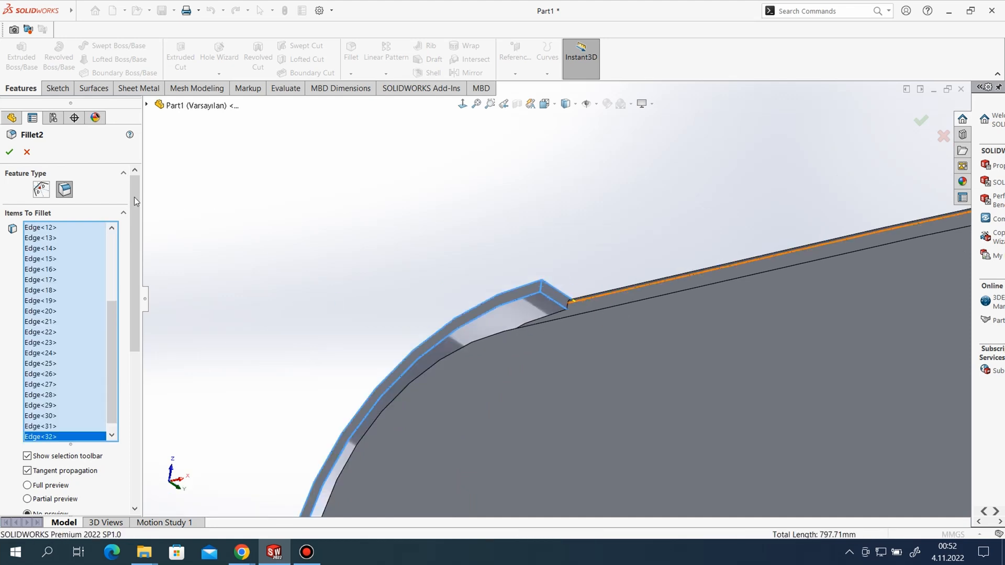
pyautogui.click(7, 153)
pyautogui.scroll(5, 502, 230)
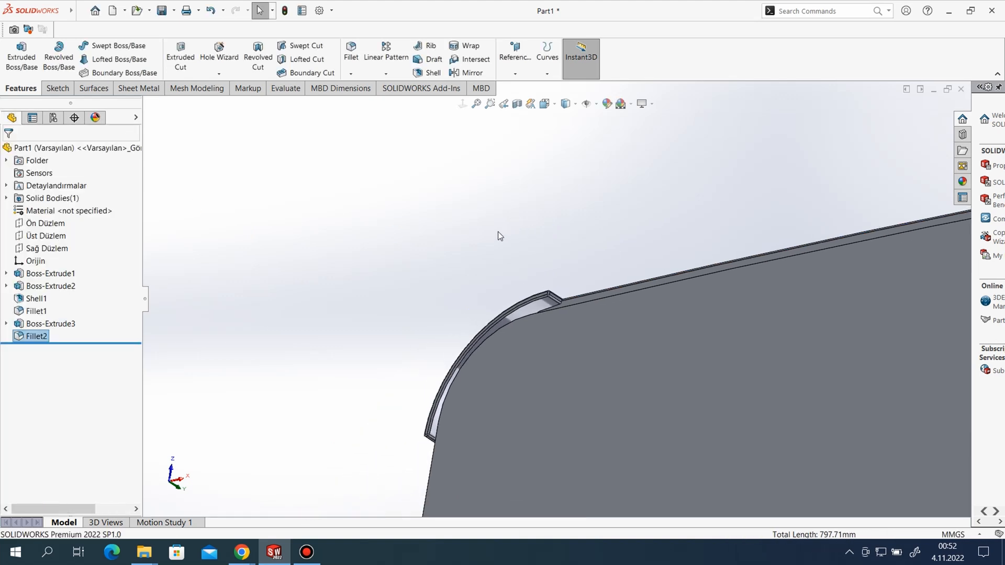
# Start a sketch on the tray's flat floor face and offset one rounded corner edge 5 mm inward
pyautogui.moveTo(514, 303)
pyautogui.mouseDown(button='middle')
pyautogui.moveTo(612, 369)
pyautogui.moveTo(778, 331)
pyautogui.moveTo(709, 206)
pyautogui.moveTo(635, 165)
pyautogui.moveTo(639, 413)
pyautogui.moveTo(648, 294)
pyautogui.moveTo(713, 415)
pyautogui.moveTo(709, 408)
pyautogui.moveTo(759, 422)
pyautogui.moveTo(771, 448)
pyautogui.mouseUp(button='middle')
pyautogui.click(58, 88)
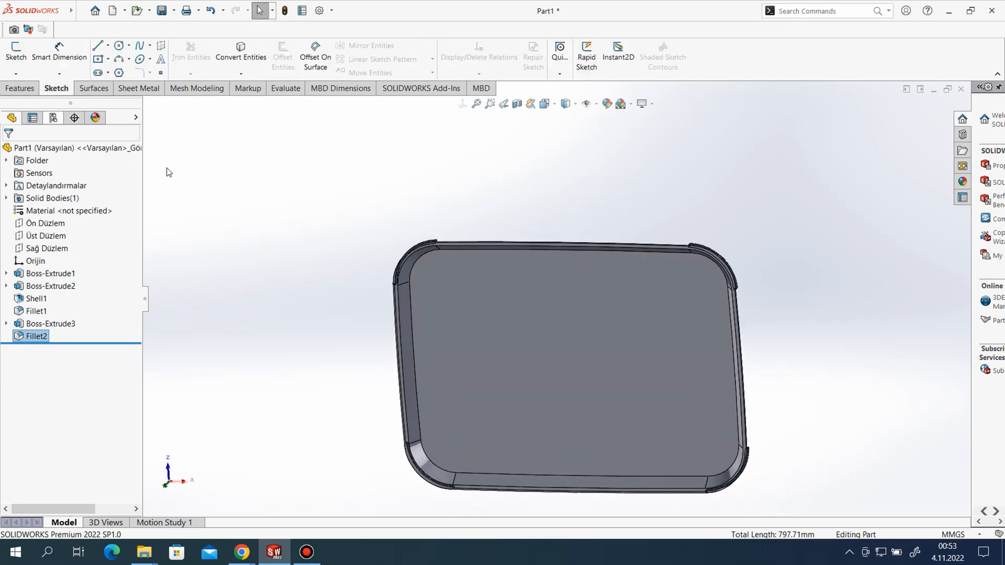
pyautogui.click(15, 50)
pyautogui.click(519, 320)
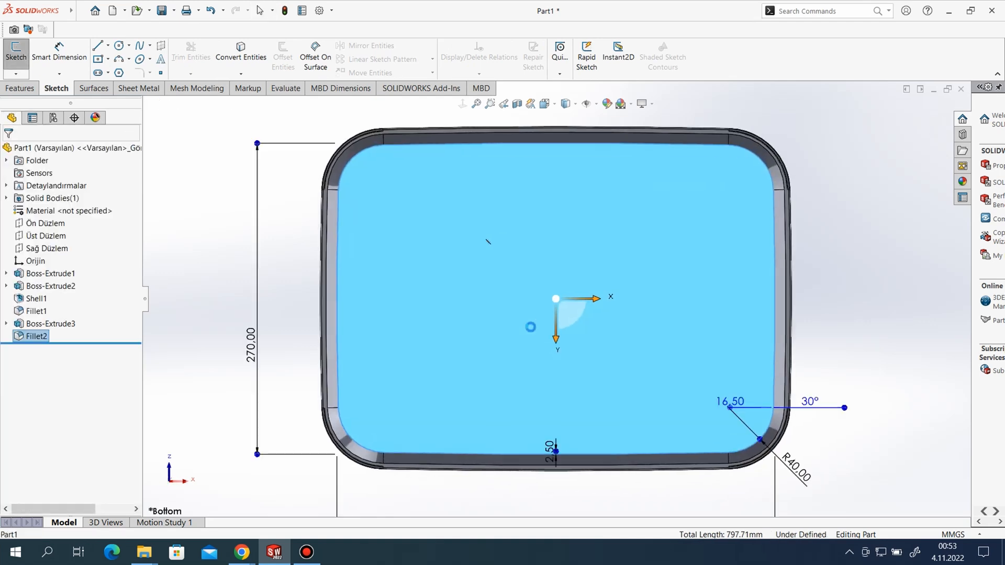
pyautogui.scroll(-5, 448, 216)
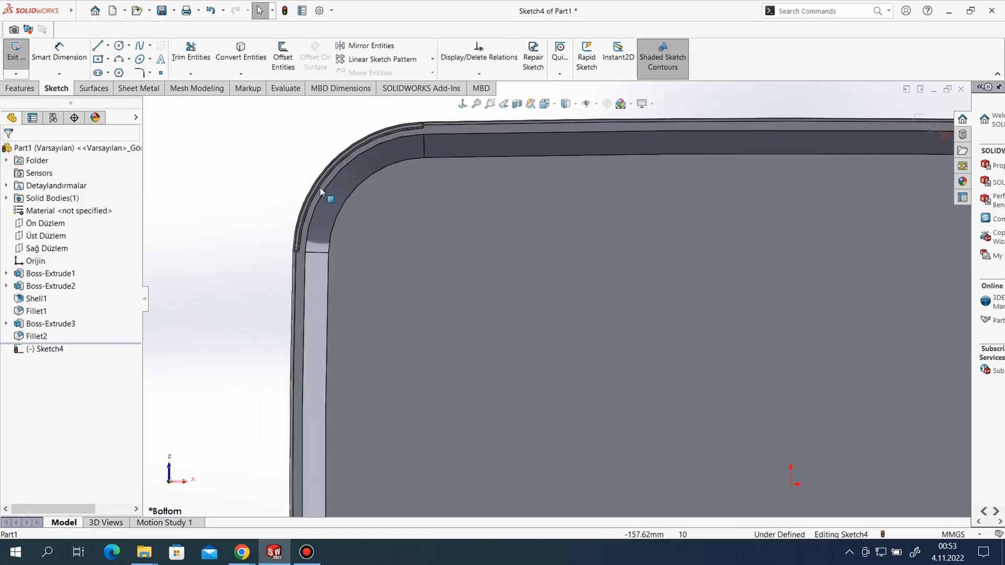
pyautogui.click(285, 55)
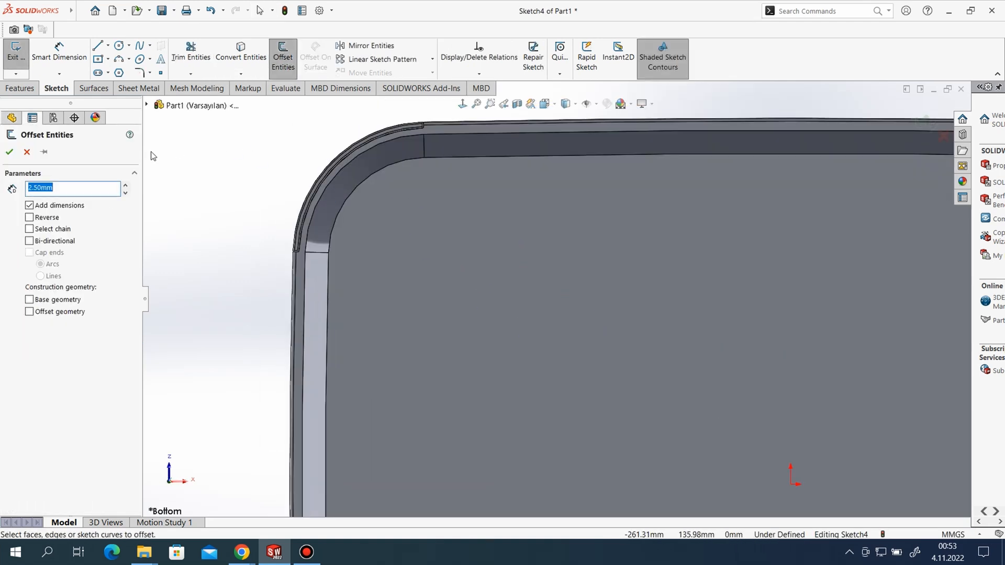
pyautogui.click(376, 172)
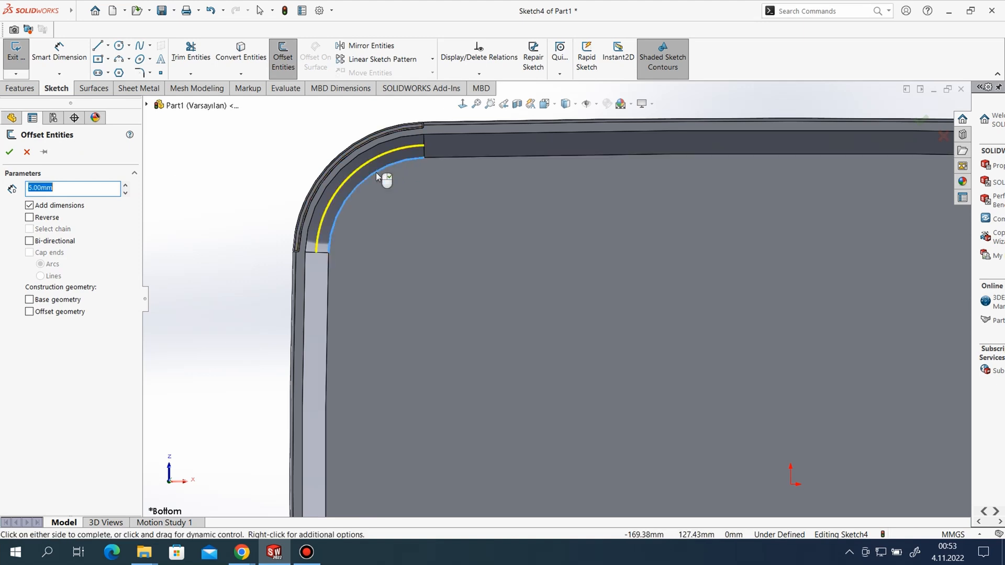
pyautogui.click(30, 218)
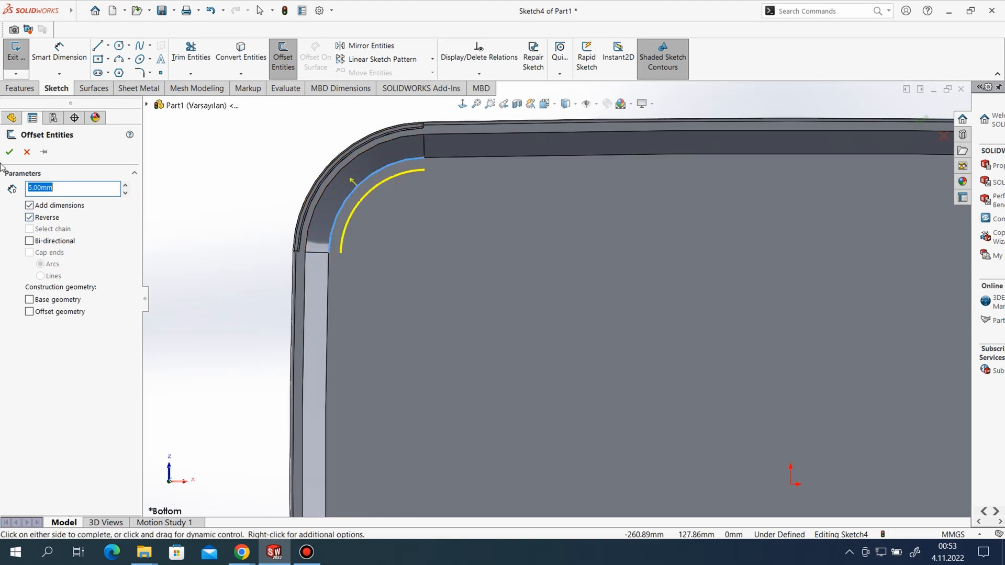
pyautogui.click(9, 152)
# Draw a line from the offset corner arc's centre to the midpoint of the arc
pyautogui.press('l')
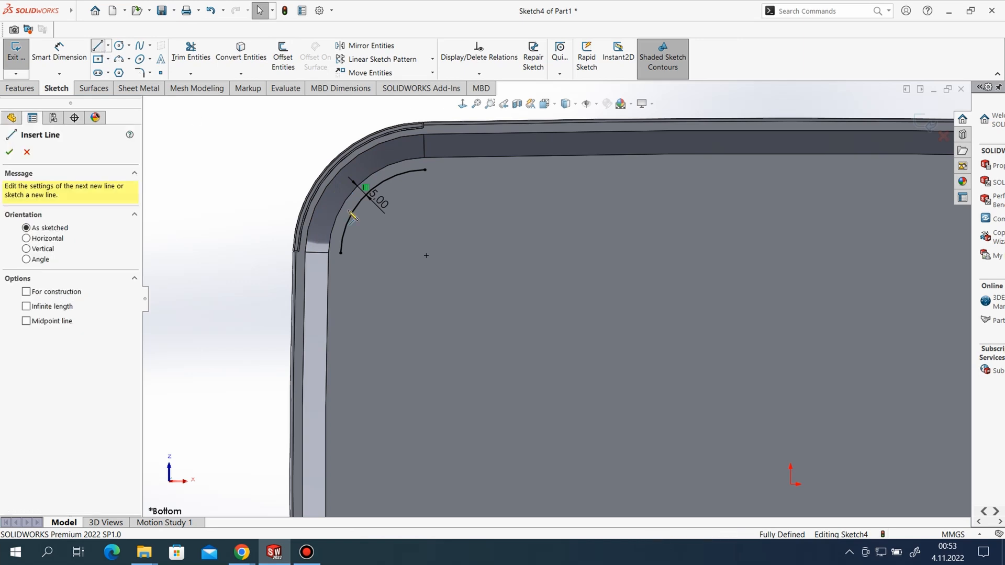
pyautogui.click(426, 255)
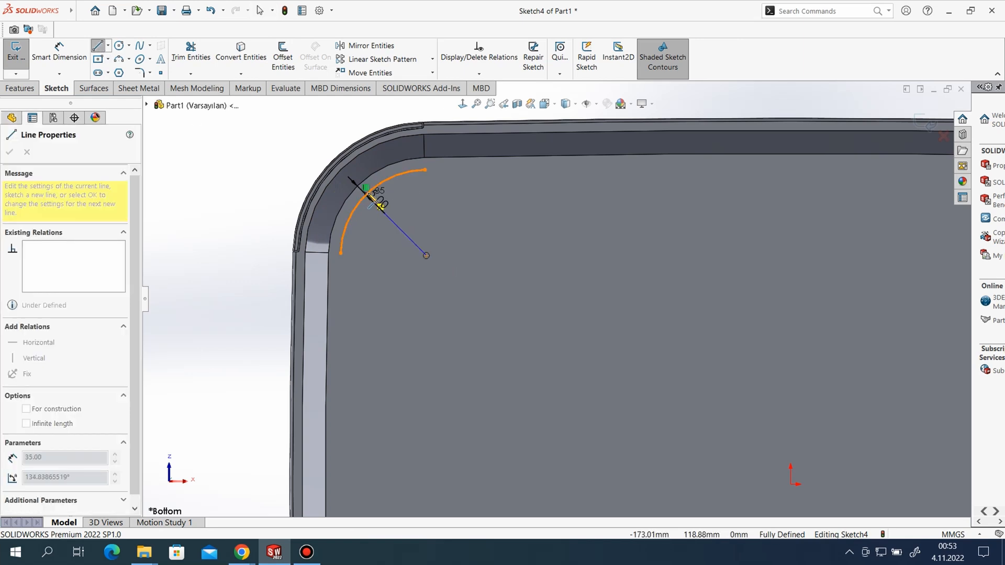
pyautogui.scroll(-4, 369, 198)
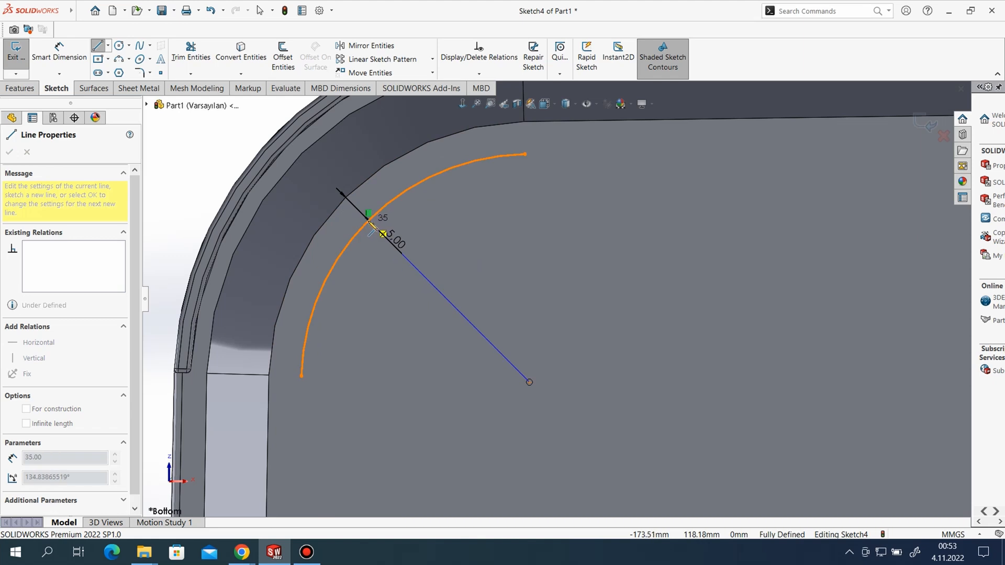
pyautogui.scroll(-3, 371, 224)
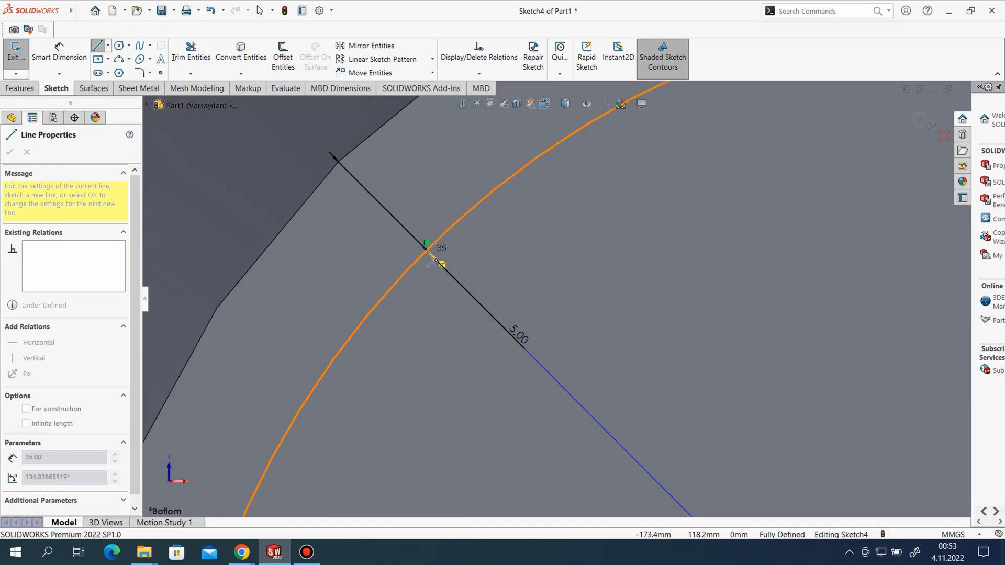
pyautogui.scroll(4, 523, 261)
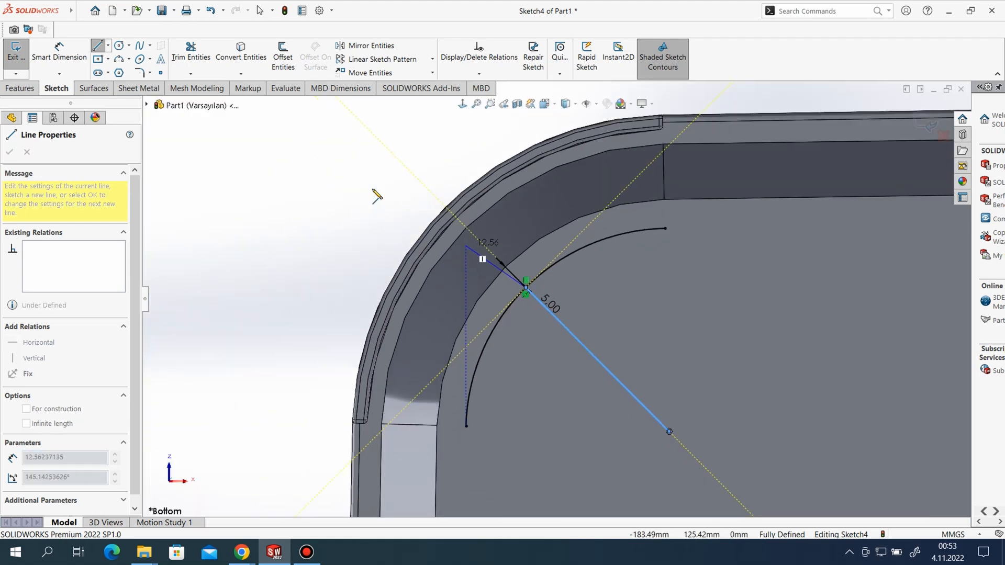
pyautogui.press('Escape')
pyautogui.scroll(3, 592, 290)
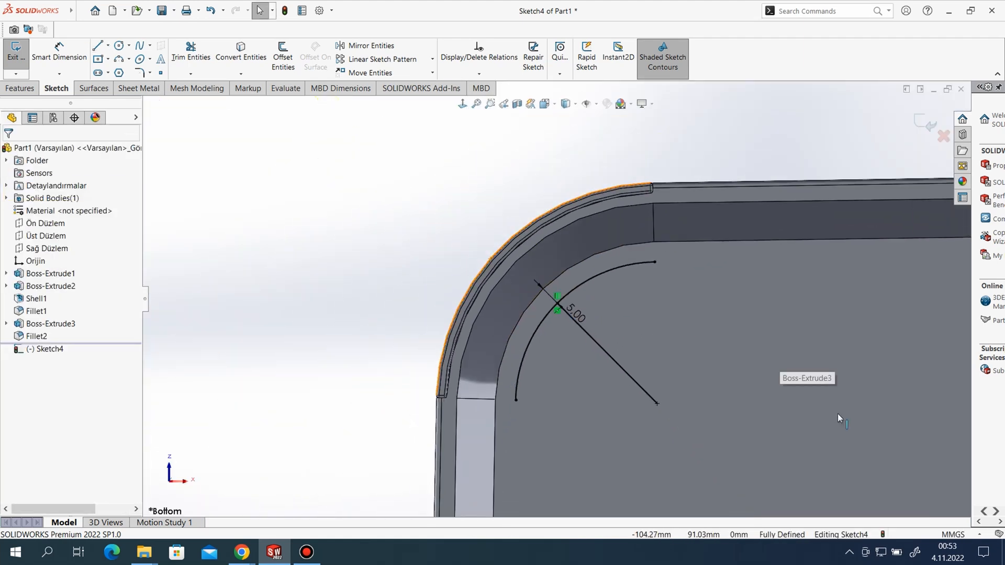
# Draw a second line about 45 mm long from the arc's centre, crossing the arc on one side of the first line
pyautogui.scroll(-2, 838, 414)
pyautogui.press('l')
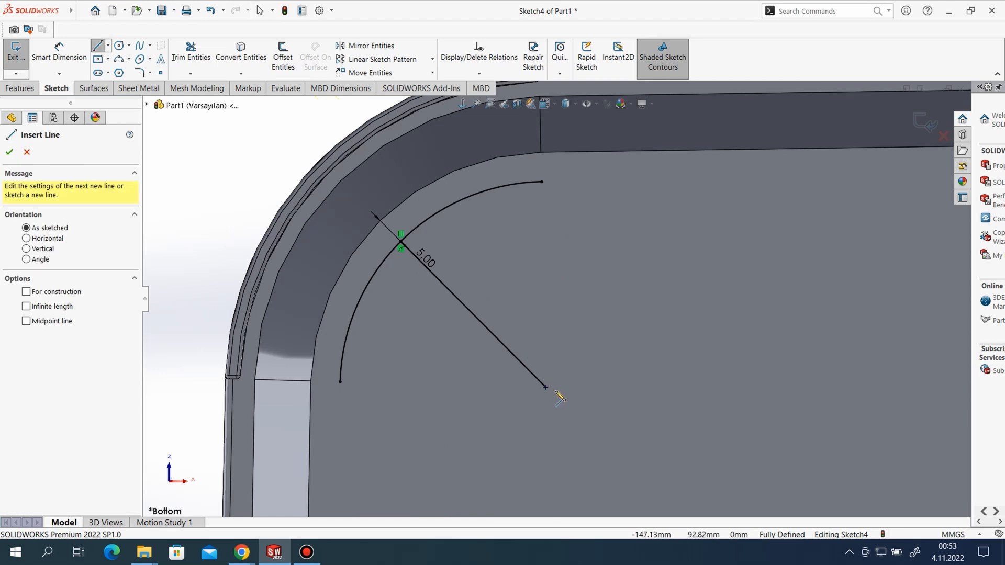
pyautogui.moveTo(546, 387); pyautogui.dragTo(422, 154)
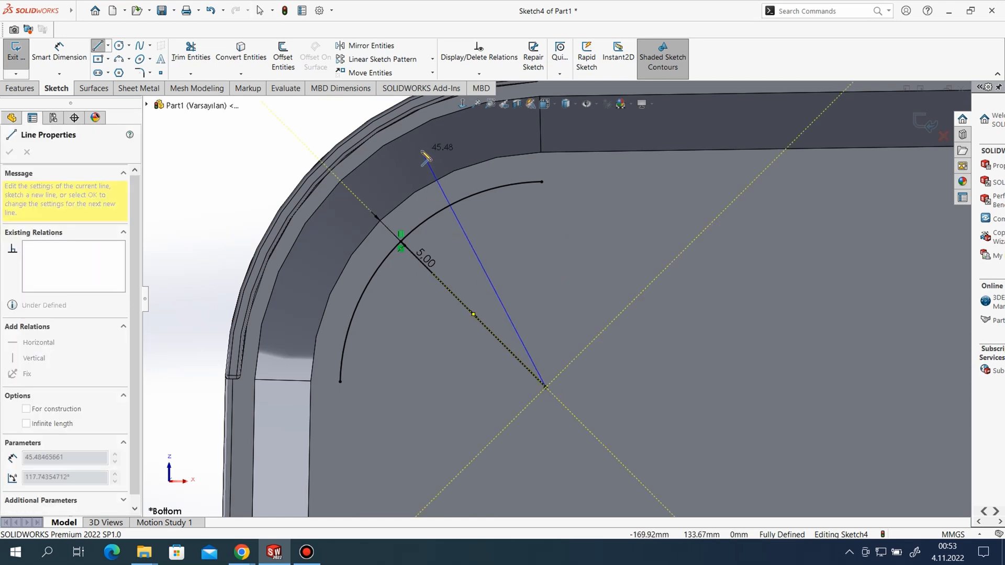
pyautogui.press('Escape')
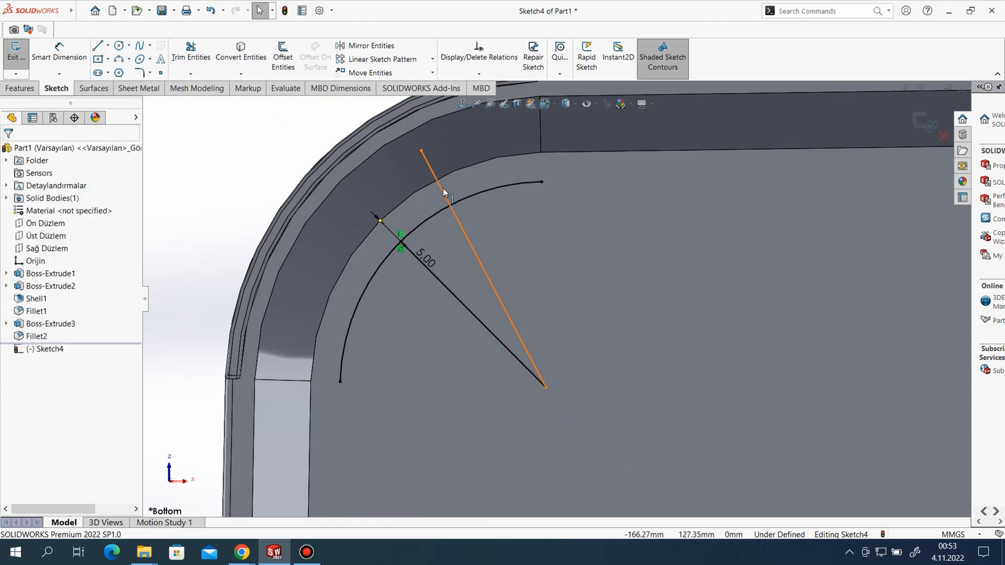
# Try a 21° angle dimension between the two lines from the arc's centre and undo it
pyautogui.click(443, 195)
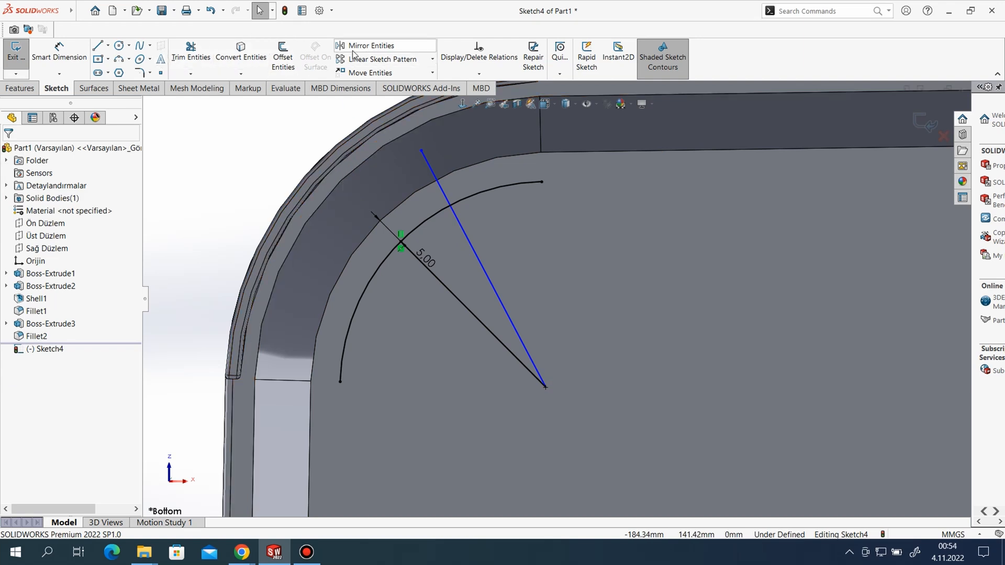
pyautogui.click(79, 63)
pyautogui.click(480, 269)
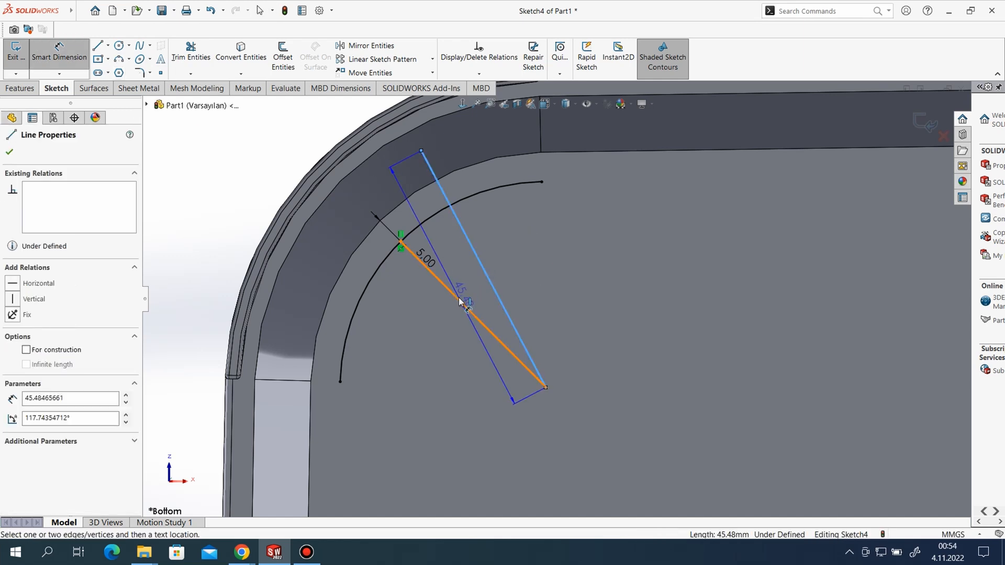
pyautogui.click(463, 301)
pyautogui.click(495, 286)
pyautogui.write('21')
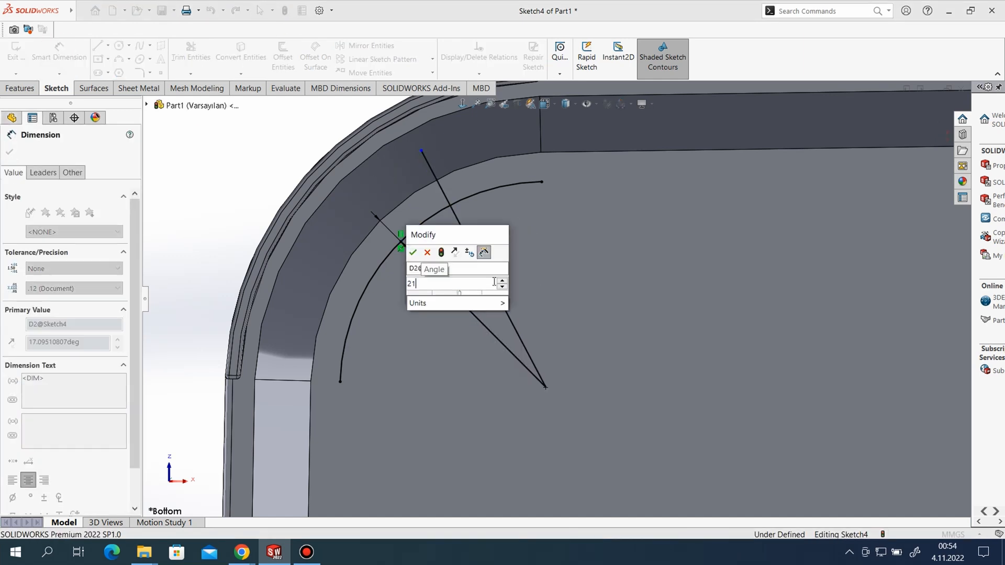
pyautogui.press('Return')
pyautogui.press('Escape')
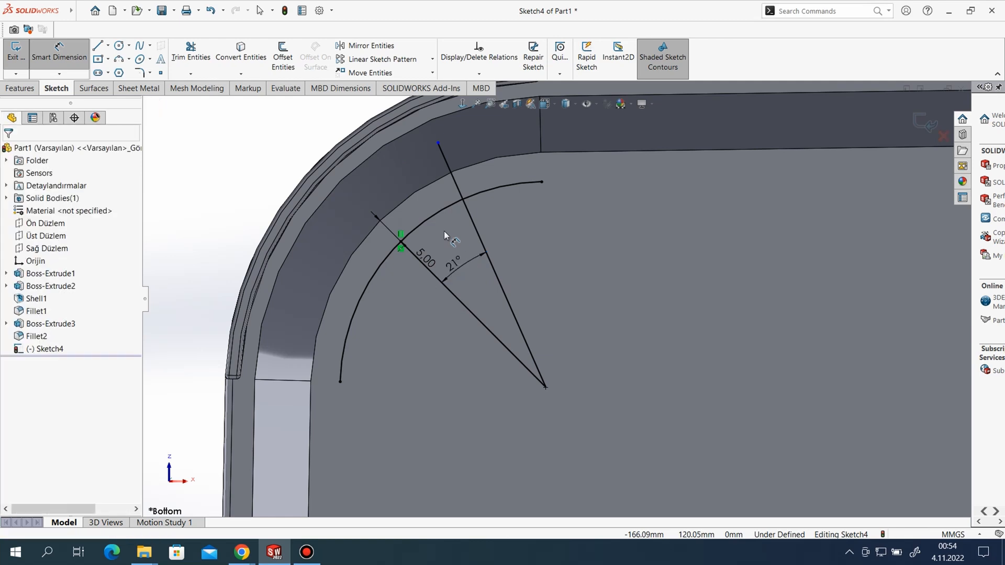
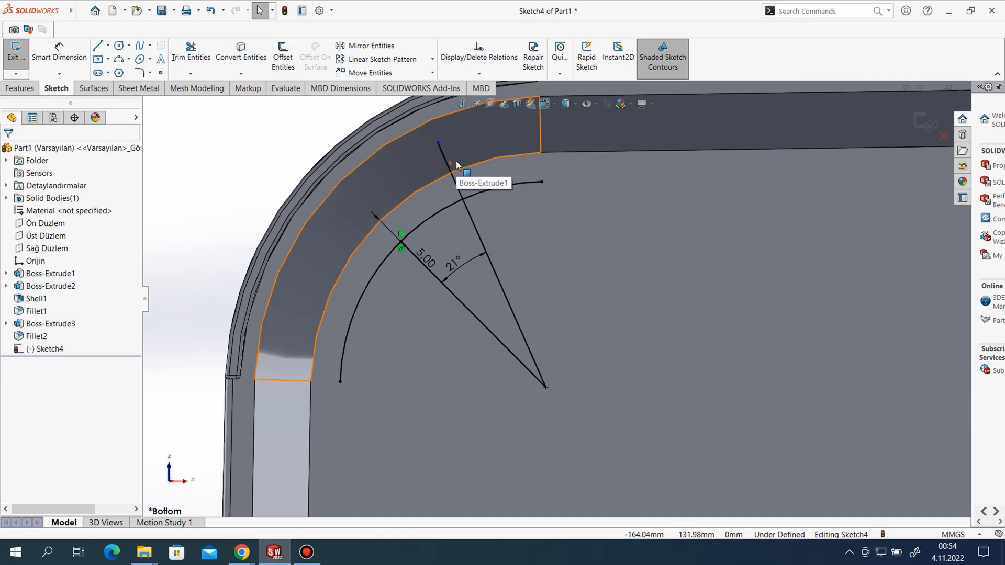
pyautogui.click(210, 11)
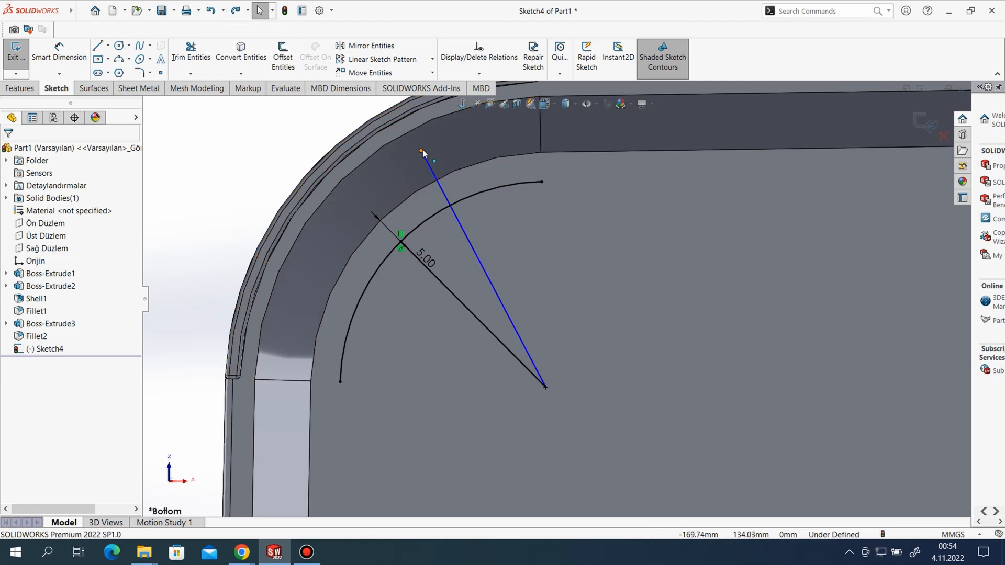
# Attach the second line's free end to the arc and set its distance from the first line's arc endpoint to 21 mm
pyautogui.moveTo(422, 150); pyautogui.dragTo(500, 188)
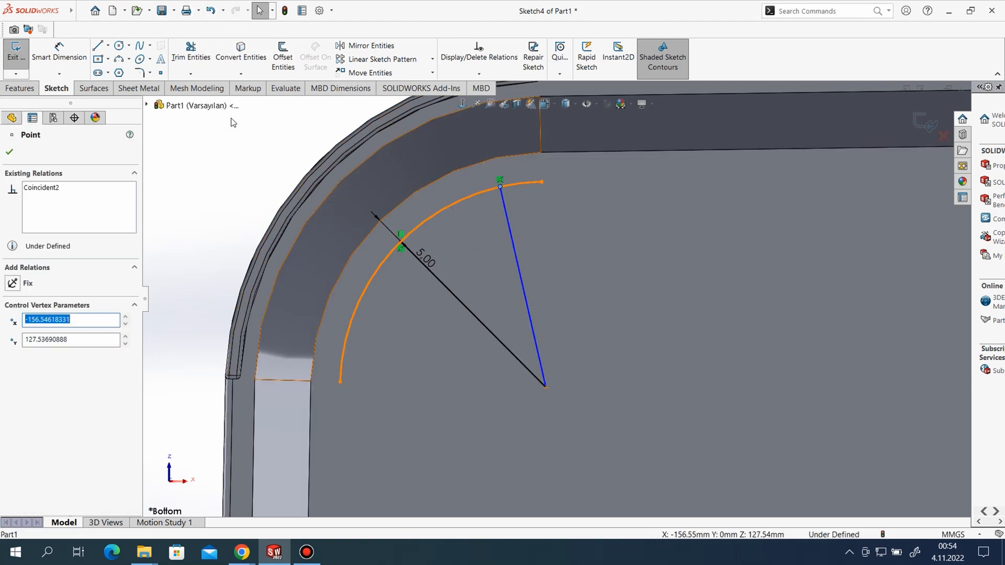
pyautogui.click(59, 53)
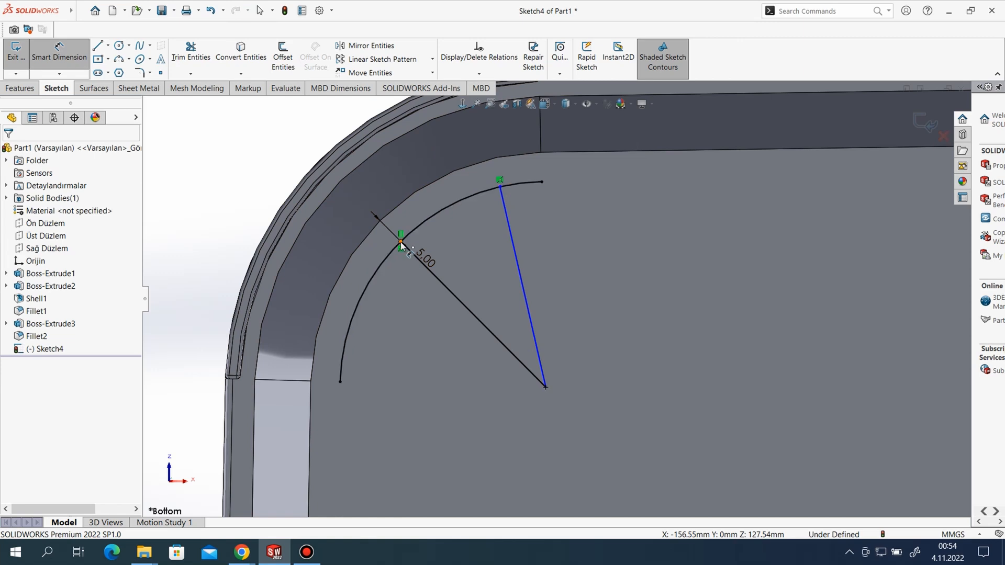
pyautogui.click(500, 191)
pyautogui.click(400, 240)
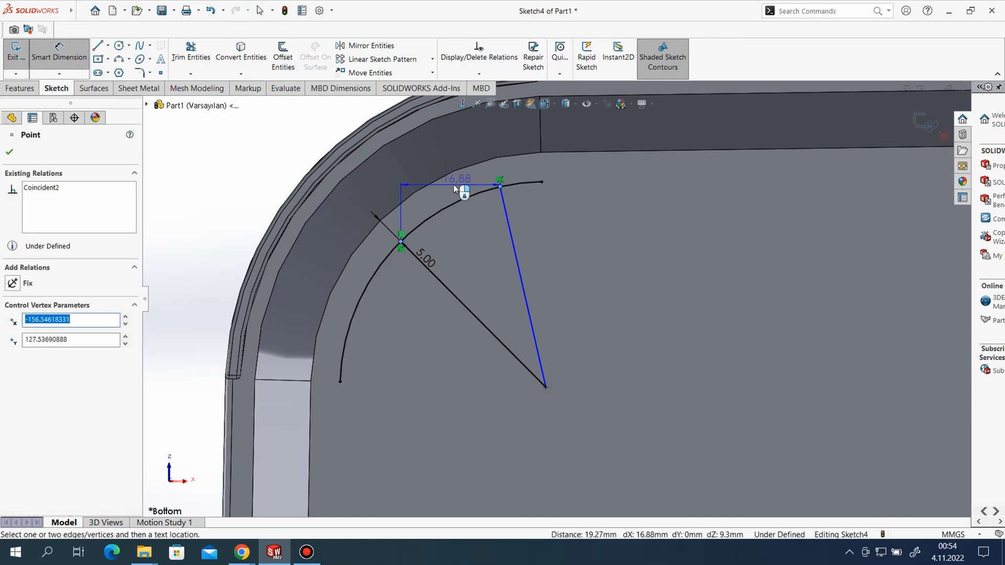
pyautogui.click(433, 206)
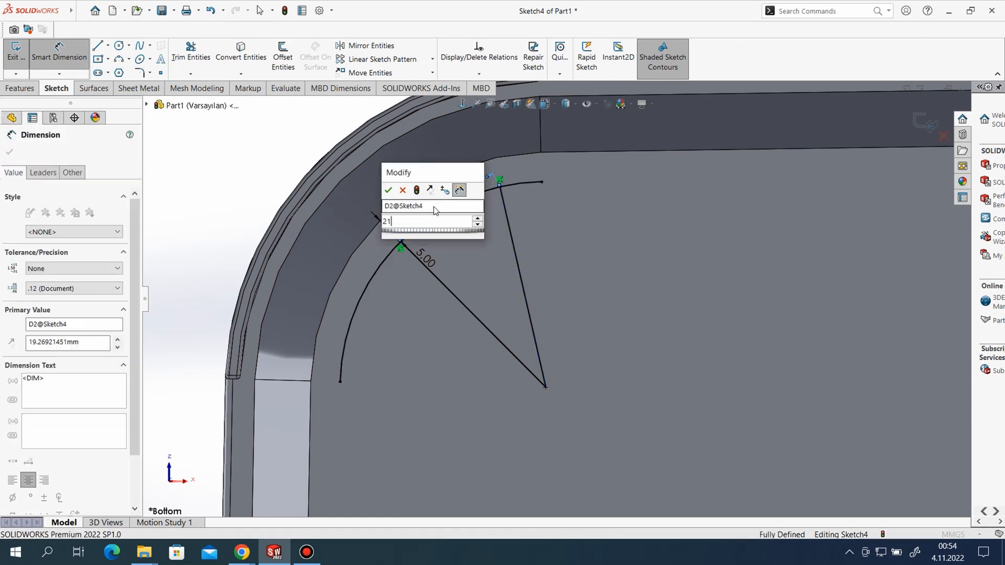
pyautogui.write('21')
pyautogui.press('Return')
pyautogui.press('Escape')
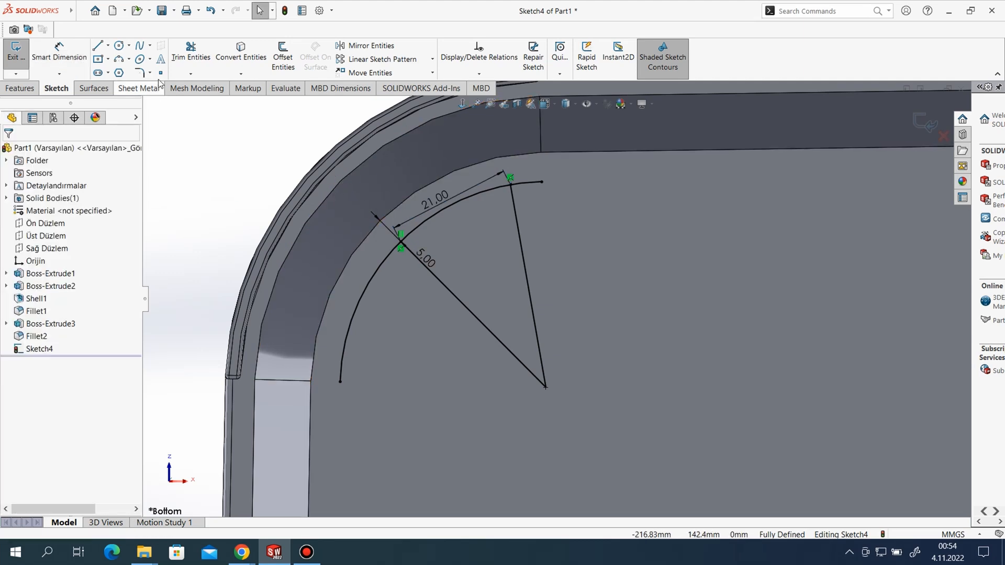
# Mirror the second radial line about the line that ends at the arc's midpoint
pyautogui.click(367, 46)
pyautogui.click(517, 226)
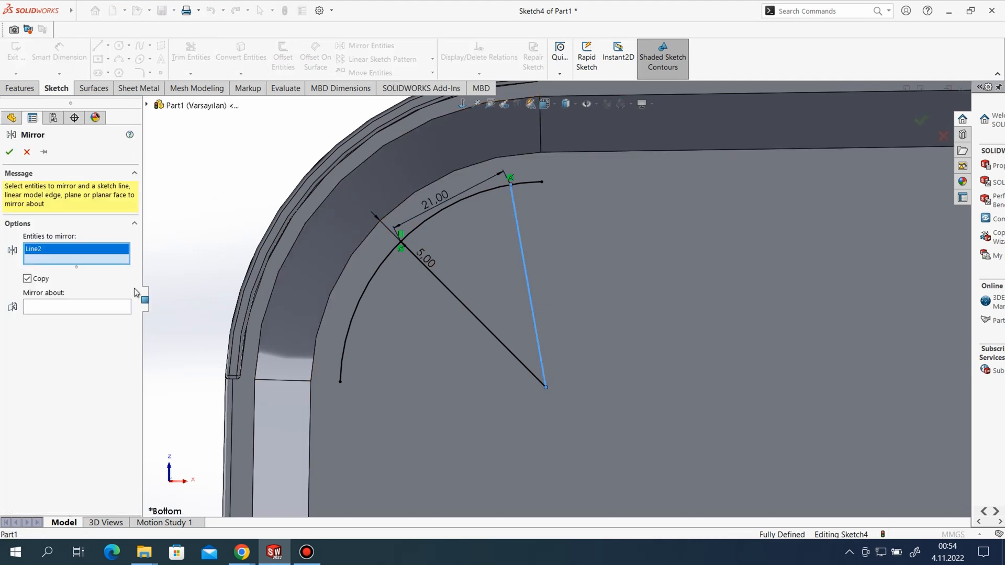
pyautogui.click(90, 311)
pyautogui.click(440, 280)
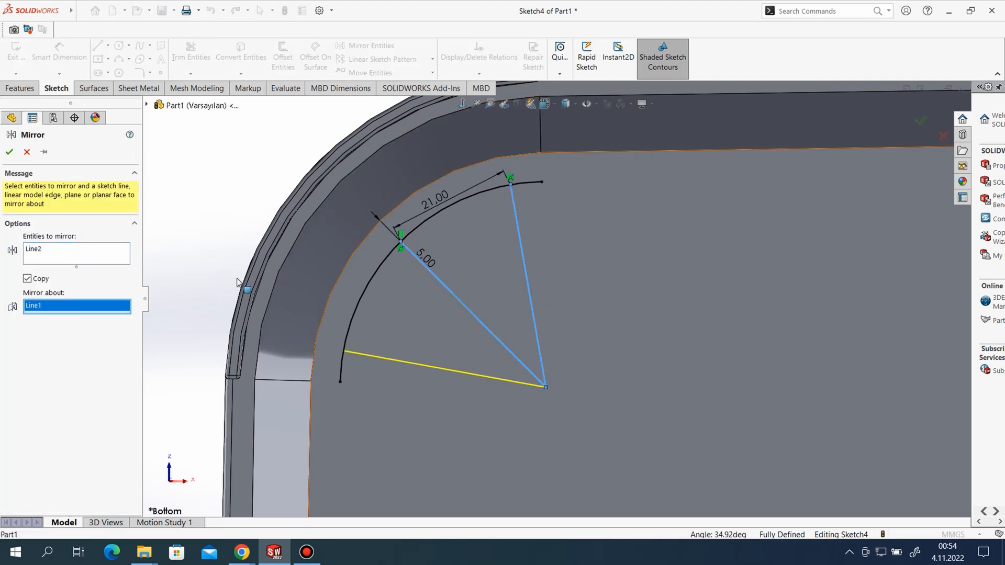
pyautogui.click(10, 152)
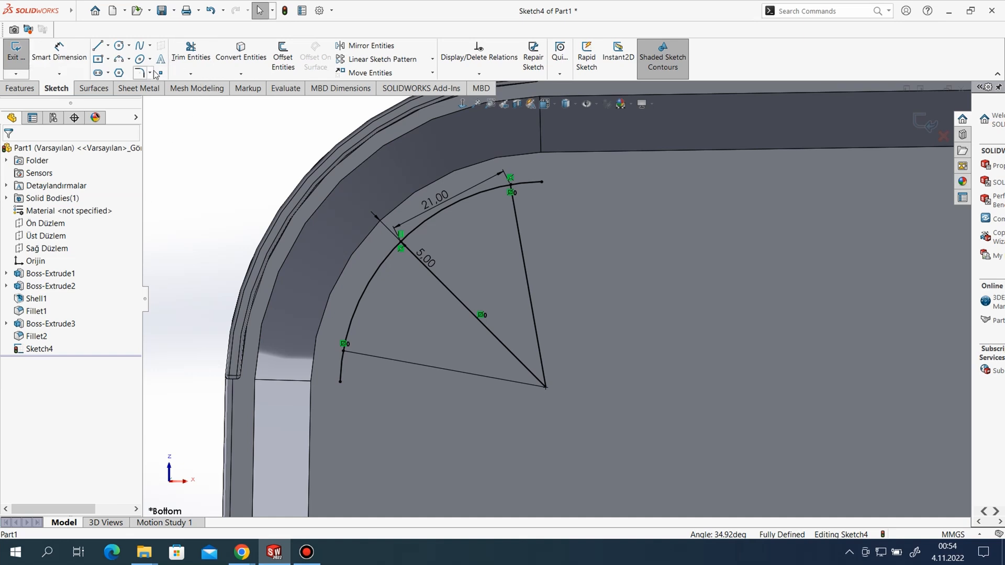
# Offset the corner arc 2.5 mm toward its centre
pyautogui.click(283, 58)
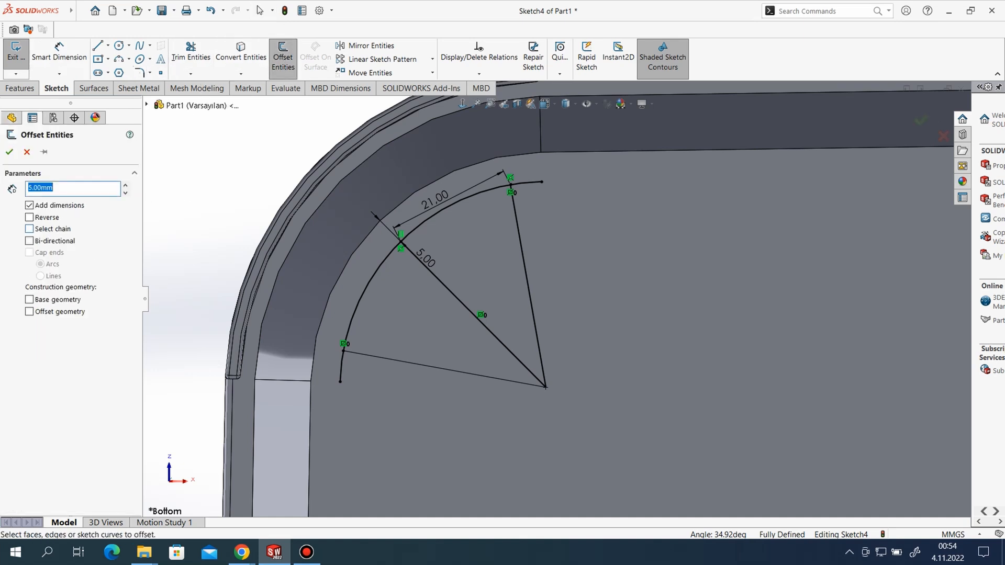
pyautogui.write('2.5')
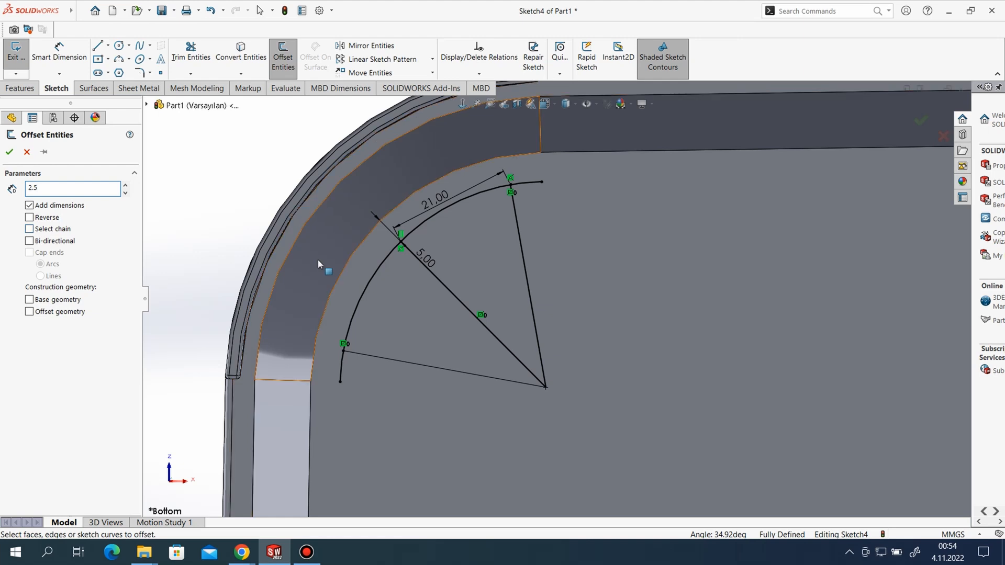
pyautogui.click(413, 232)
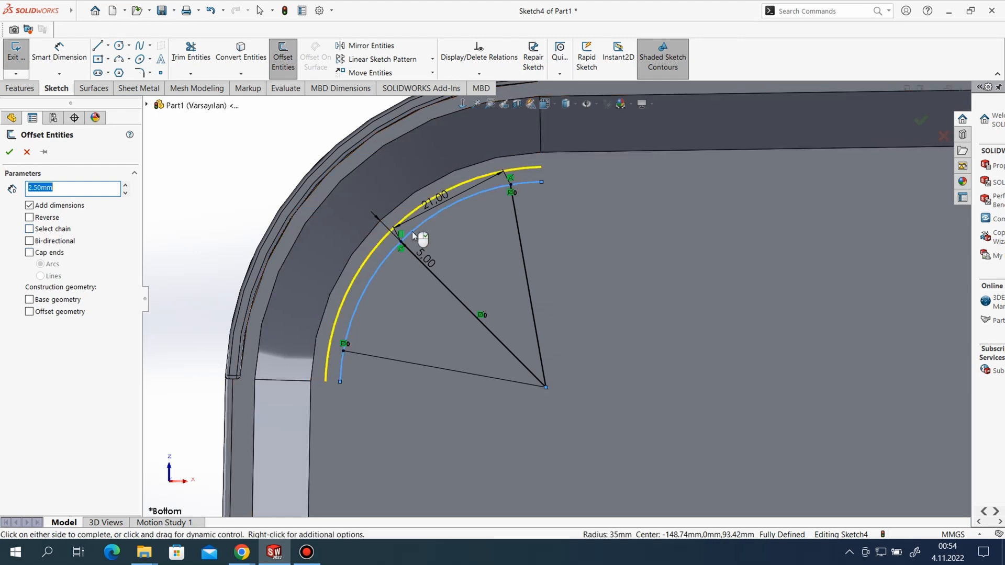
pyautogui.click(29, 219)
pyautogui.click(10, 152)
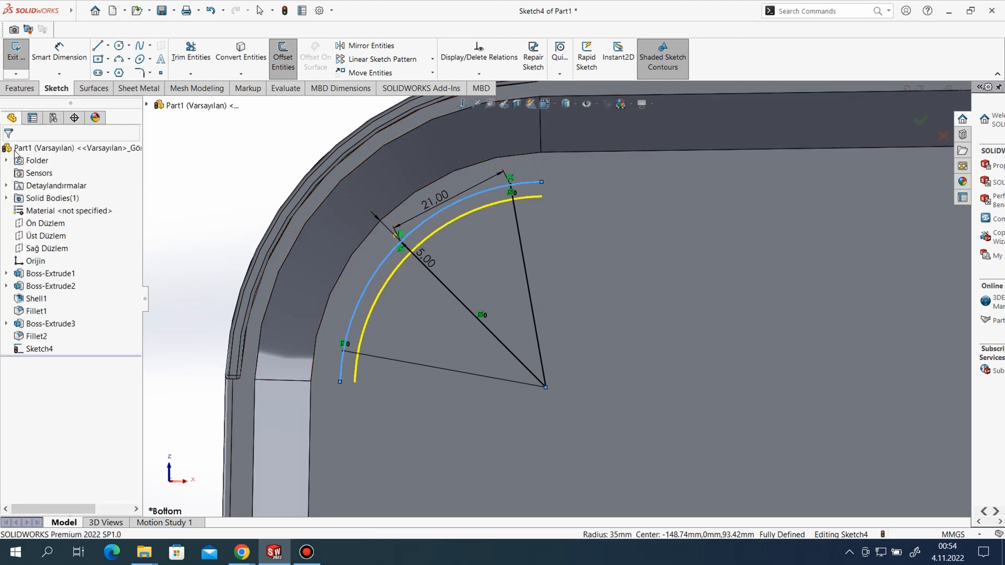
# Try to trim the ends of both arcs beyond the outer radial lines and undo the trimming
pyautogui.scroll(-1, 666, 340)
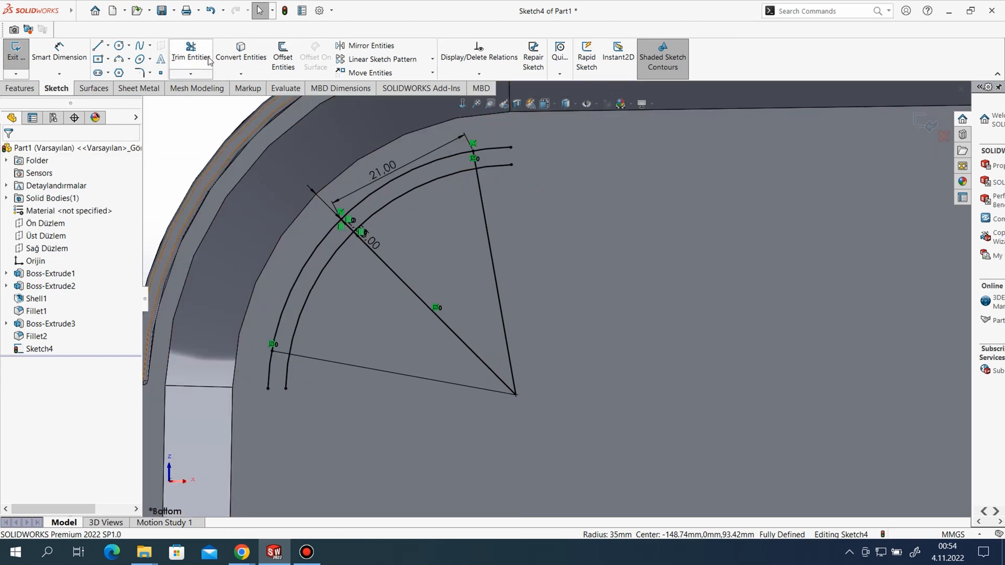
pyautogui.click(190, 53)
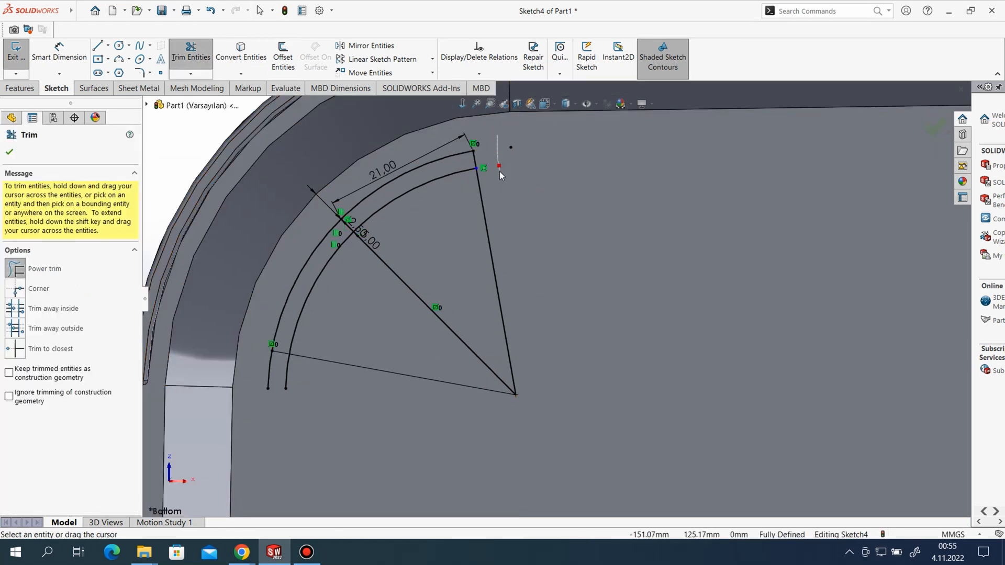
pyautogui.moveTo(499, 172)
pyautogui.mouseDown()
pyautogui.moveTo(385, 253)
pyautogui.moveTo(319, 416)
pyautogui.mouseUp()
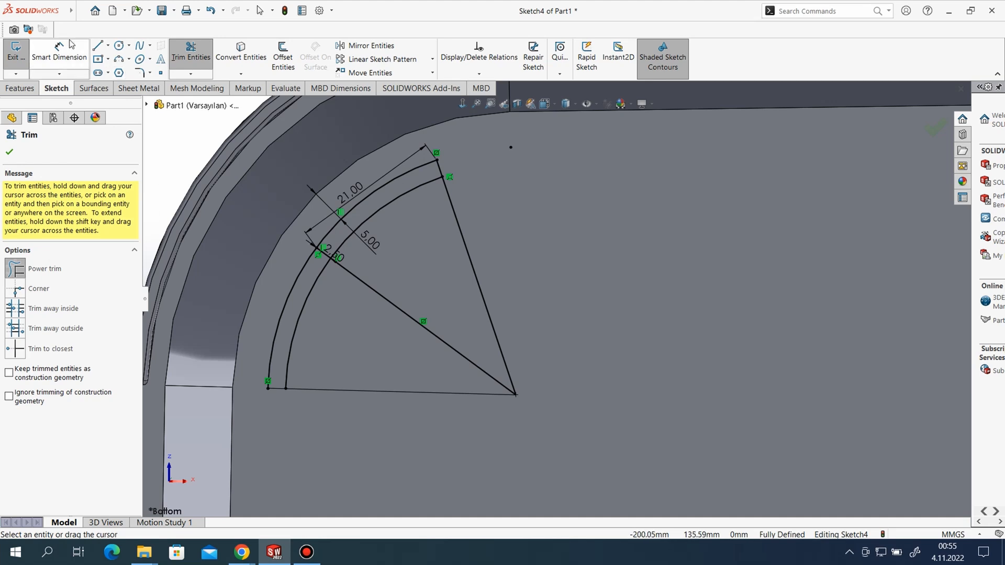
pyautogui.click(208, 10)
pyautogui.click(311, 25)
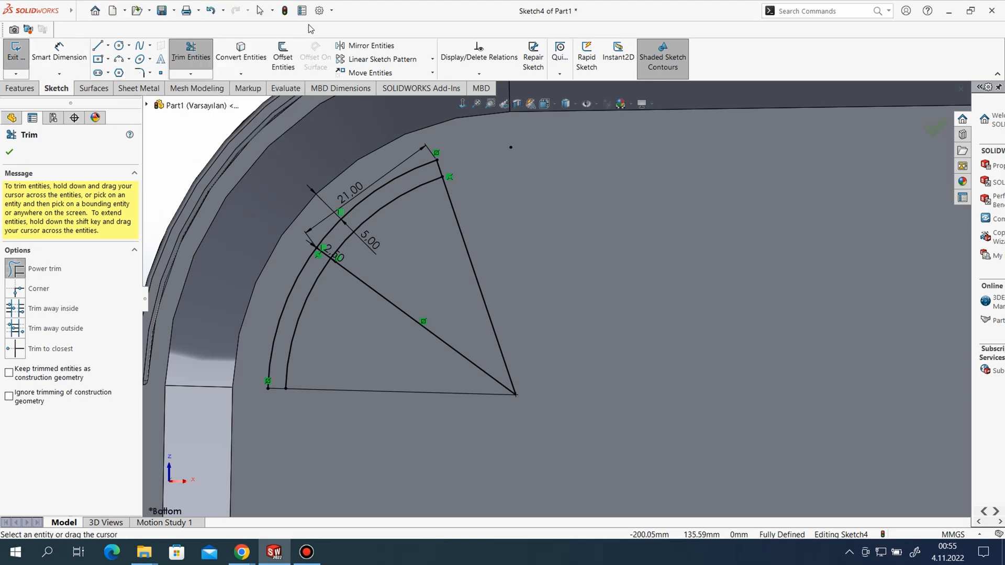
pyautogui.click(210, 11)
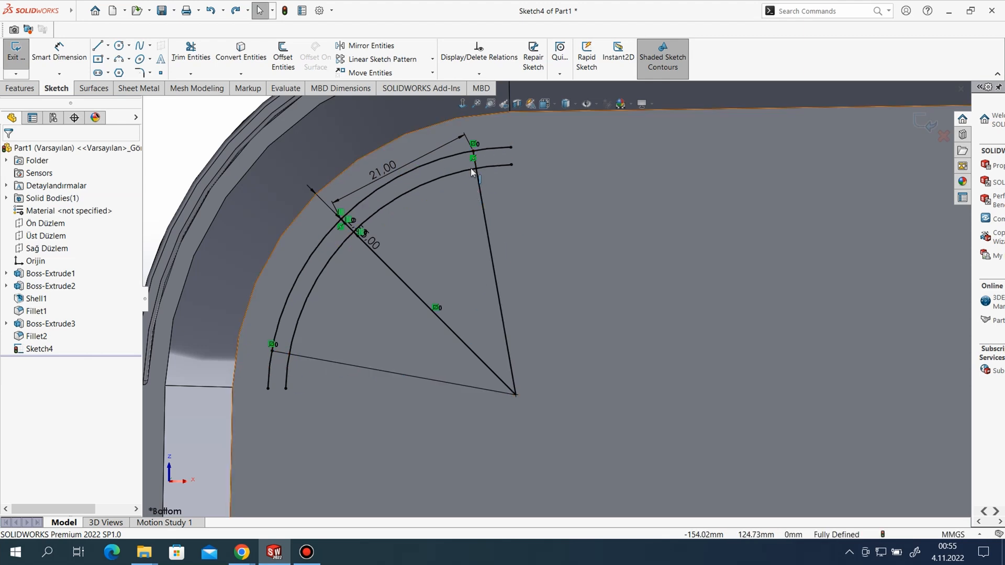
# Convert the three radial lines of the corner sketch to construction geometry
pyautogui.rightClick(507, 330)
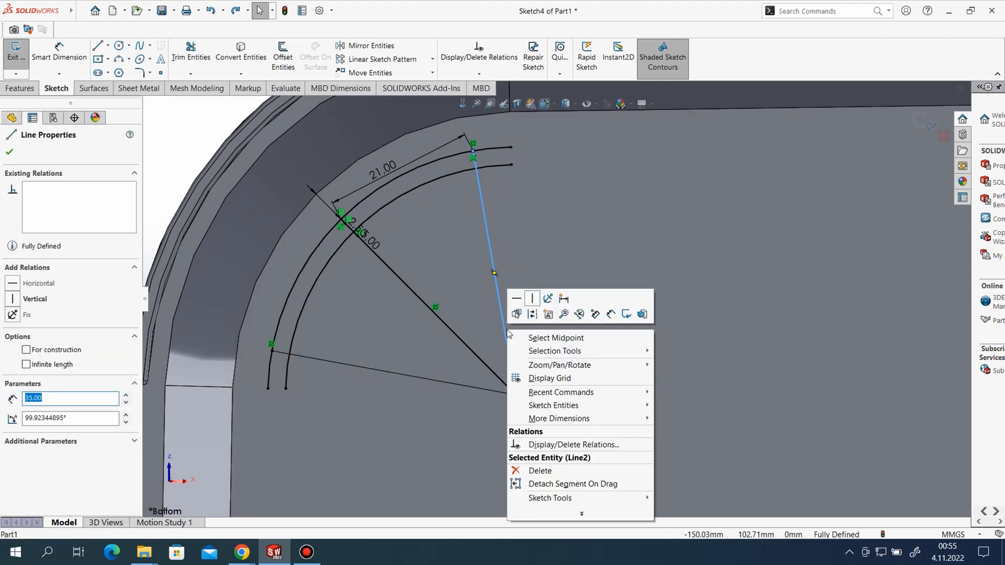
pyautogui.click(509, 318)
pyautogui.rightClick(389, 265)
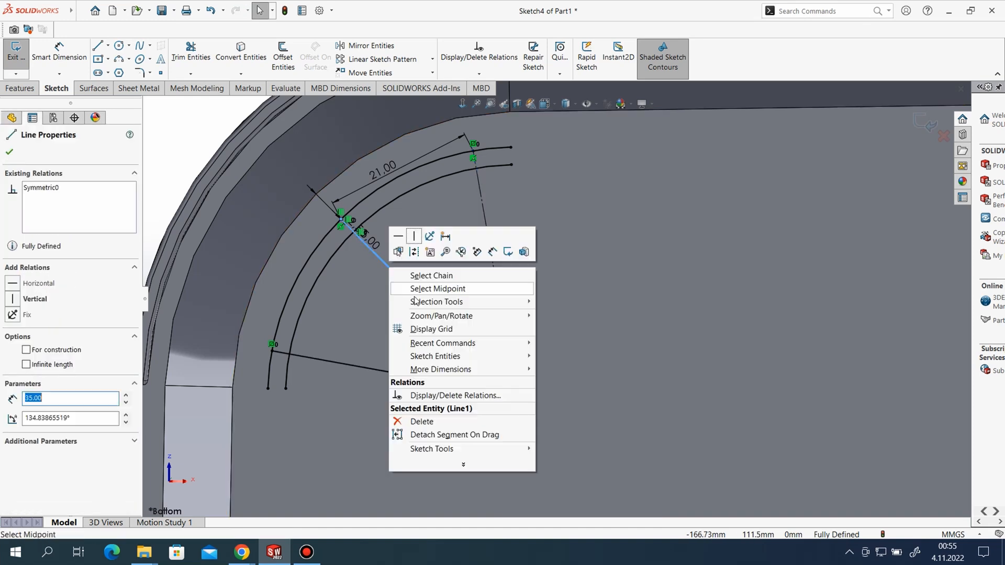
pyautogui.click(336, 359)
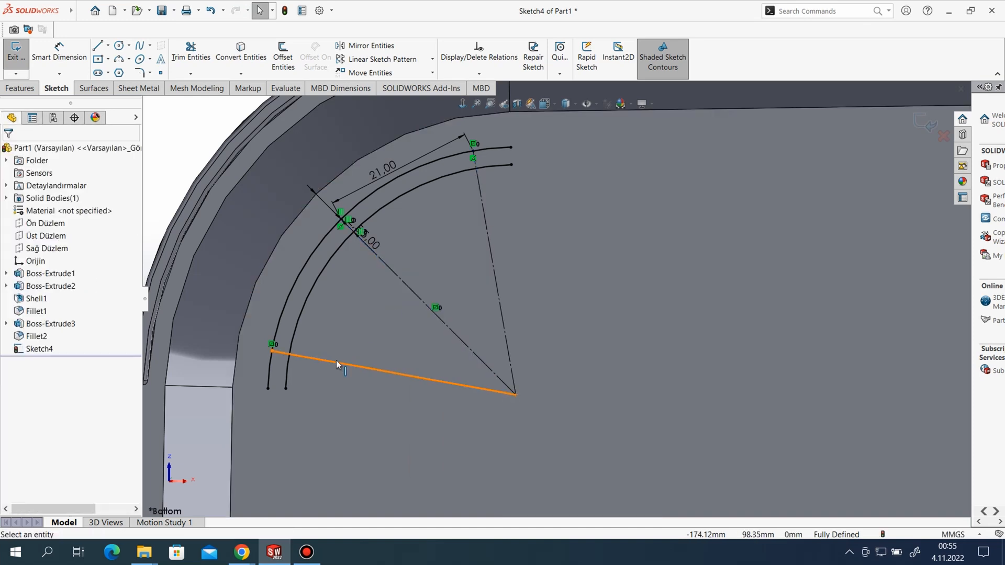
pyautogui.rightClick(336, 360)
pyautogui.click(383, 407)
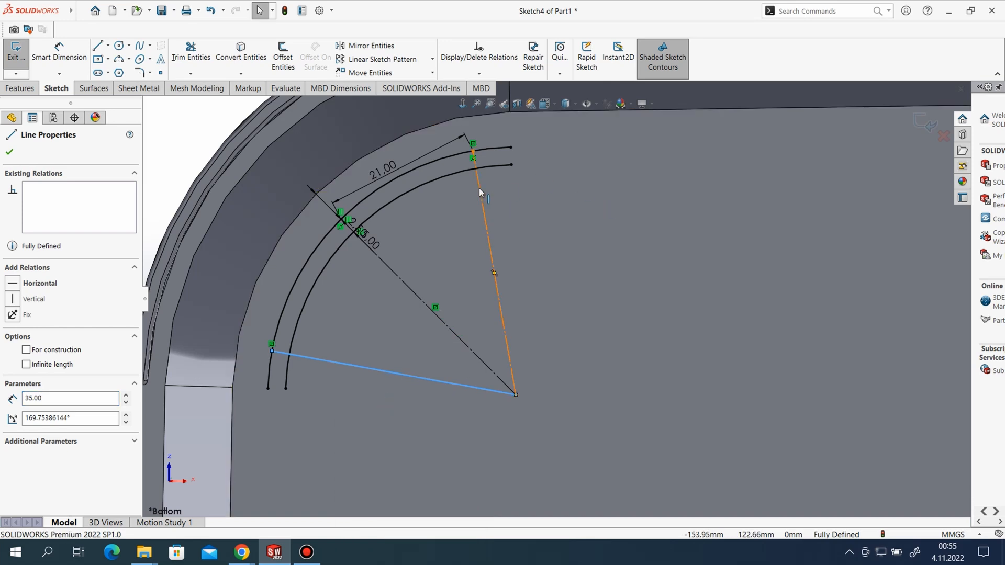
pyautogui.rightClick(330, 360)
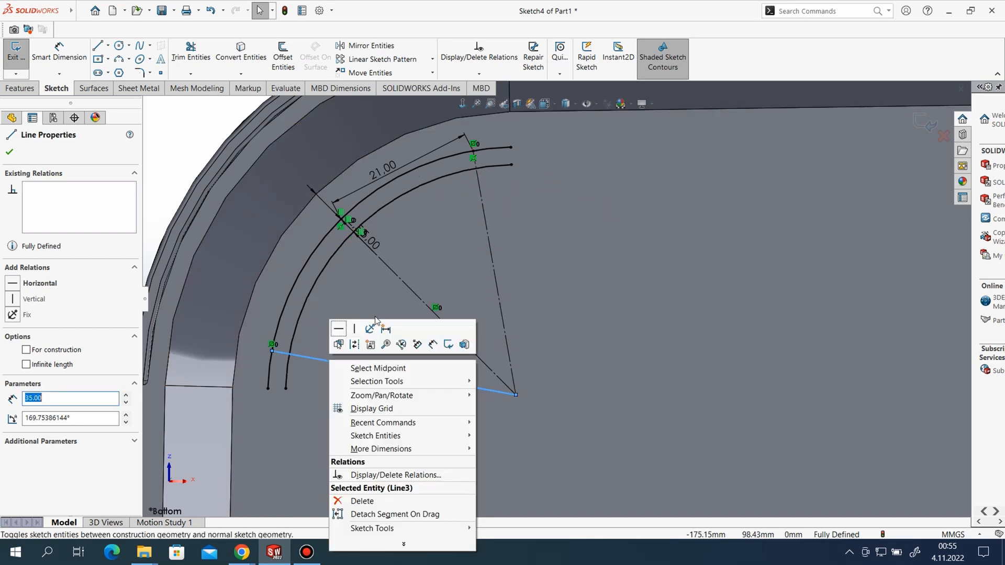
pyautogui.click(370, 328)
pyautogui.press('Escape')
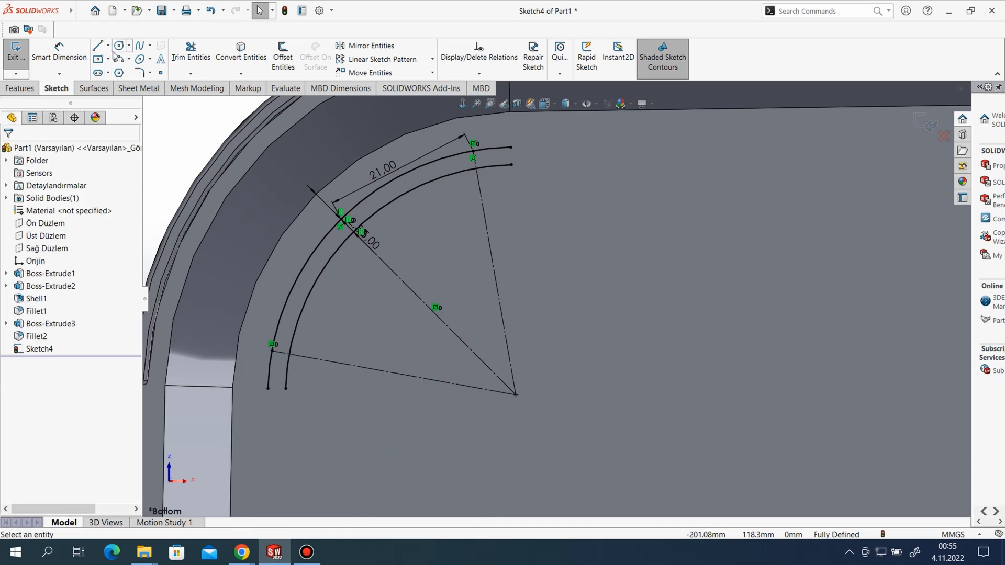
# Trim both ends of the inner arc at the outer radial lines and undo the trimming of the outer arc
pyautogui.click(191, 57)
pyautogui.moveTo(296, 378); pyautogui.dragTo(285, 372)
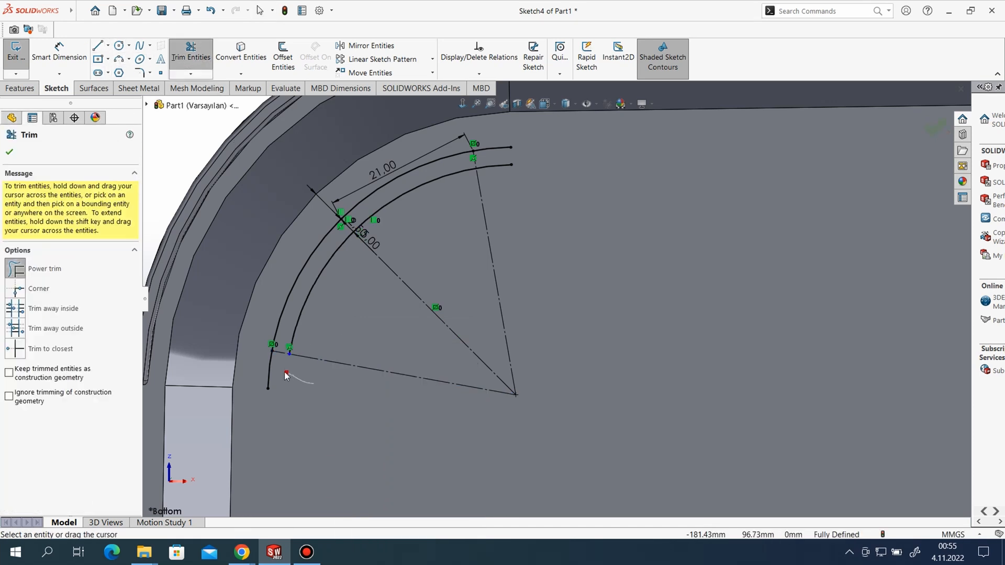
pyautogui.click(487, 148)
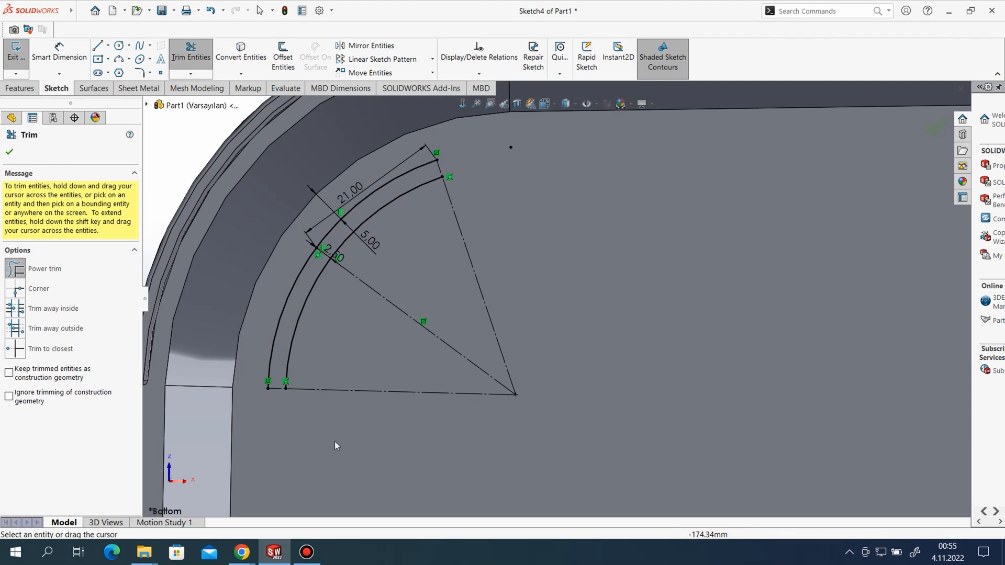
pyautogui.click(212, 12)
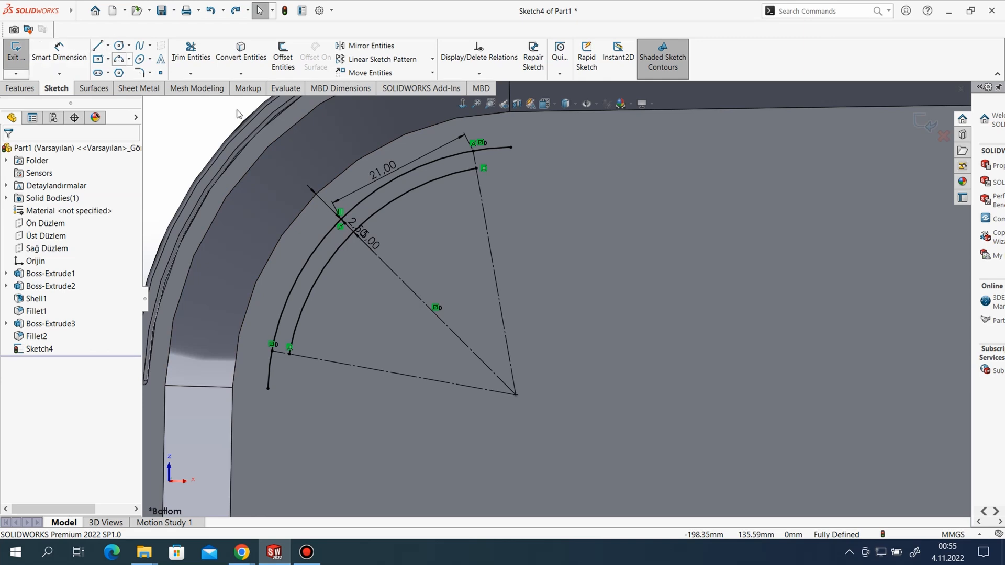
# Apply a Fix relation to the middle radial construction line
pyautogui.click(395, 273)
pyautogui.rightClick(395, 272)
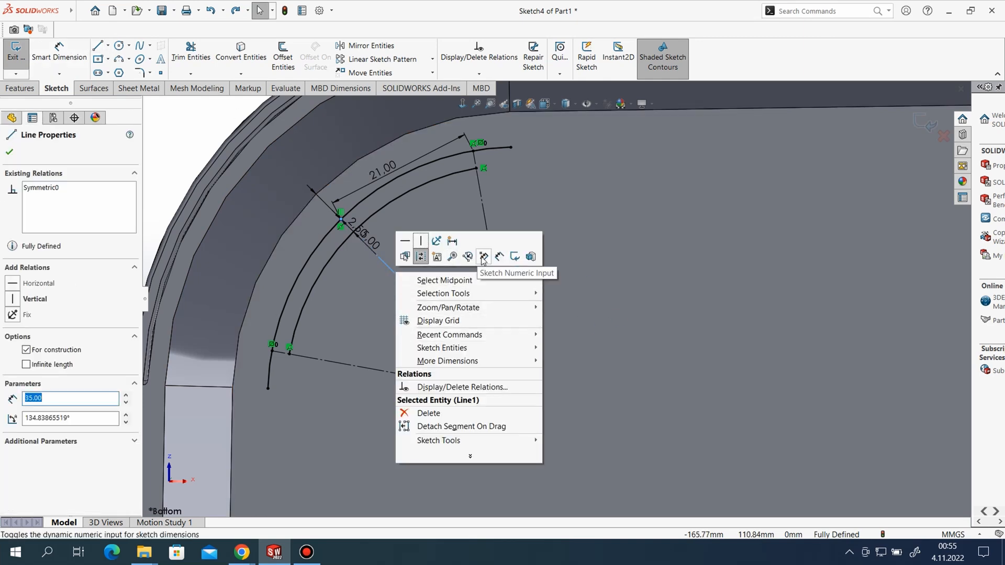
pyautogui.click(437, 241)
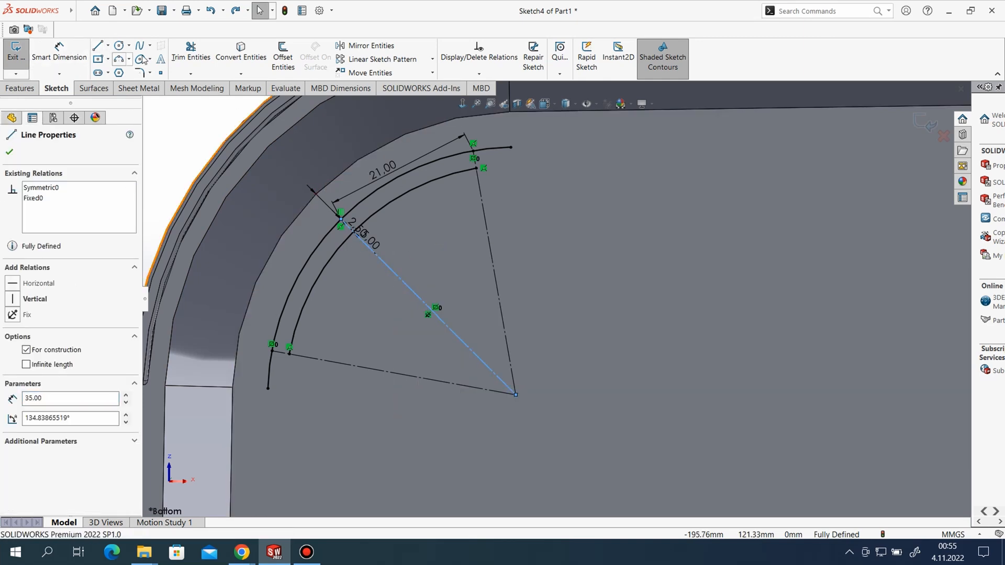
# Trim both ends of the outer arc back to the outer radial construction lines
pyautogui.click(191, 53)
pyautogui.moveTo(276, 379); pyautogui.dragTo(258, 369)
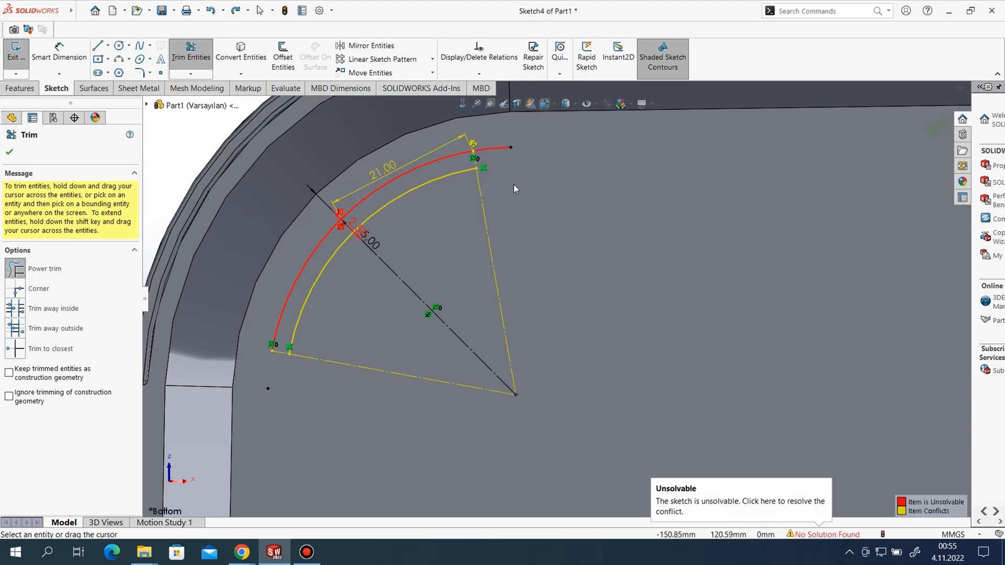
pyautogui.moveTo(494, 136); pyautogui.dragTo(496, 157)
pyautogui.press('Escape')
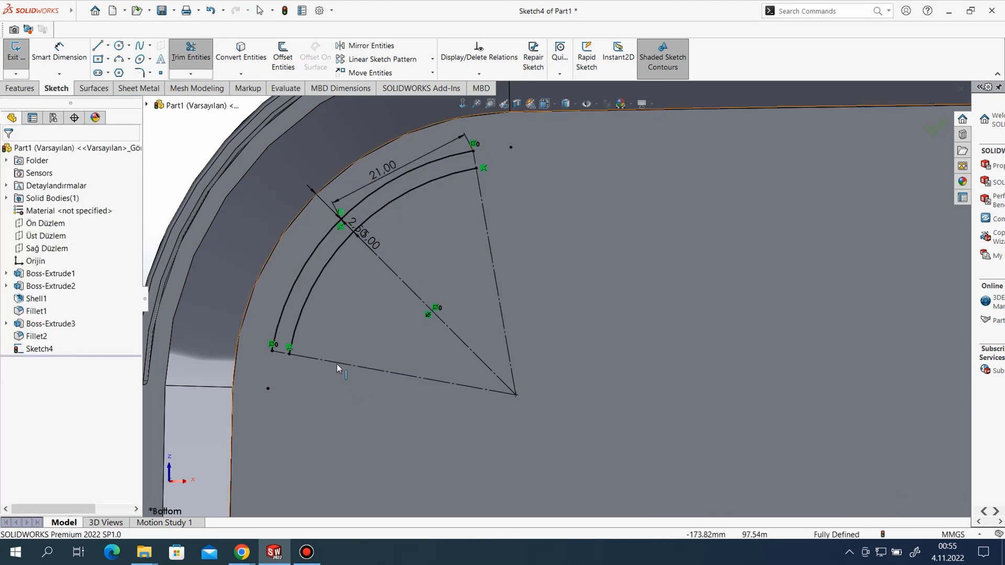
pyautogui.press('Escape')
# Close the curved profile with short lines joining the ends of the two arcs at both sides
pyautogui.click(97, 48)
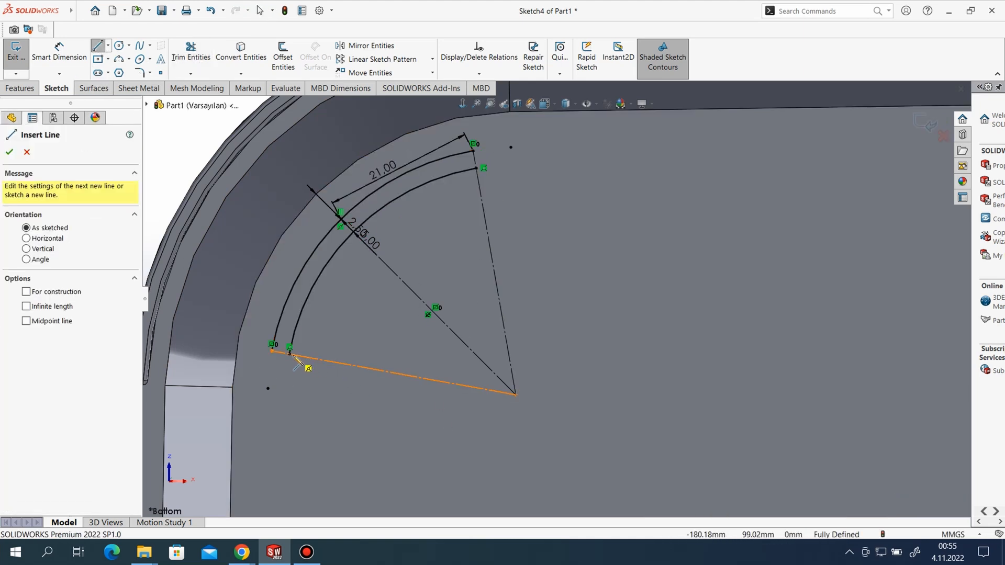
pyautogui.click(289, 354)
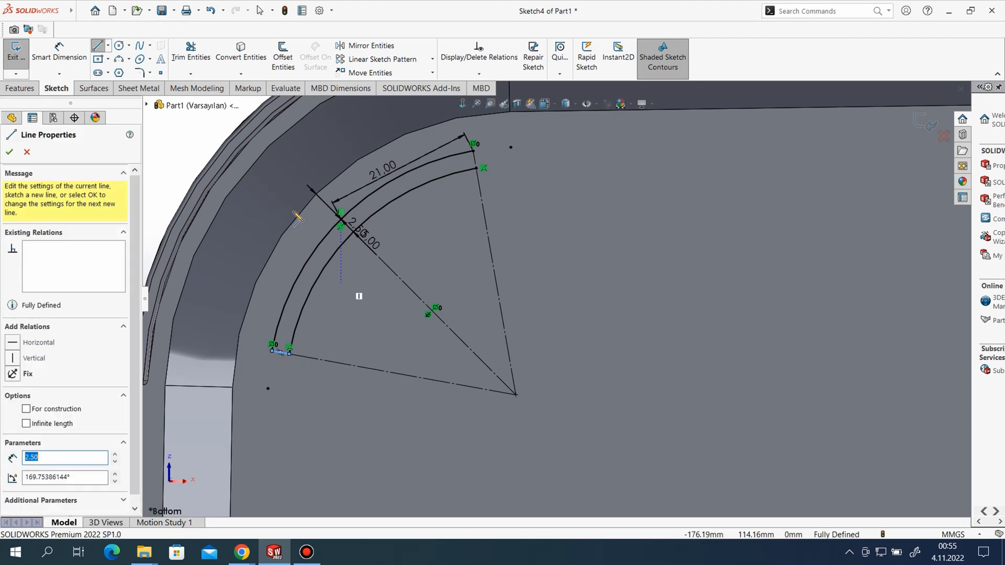
pyautogui.press('Escape')
pyautogui.click(97, 46)
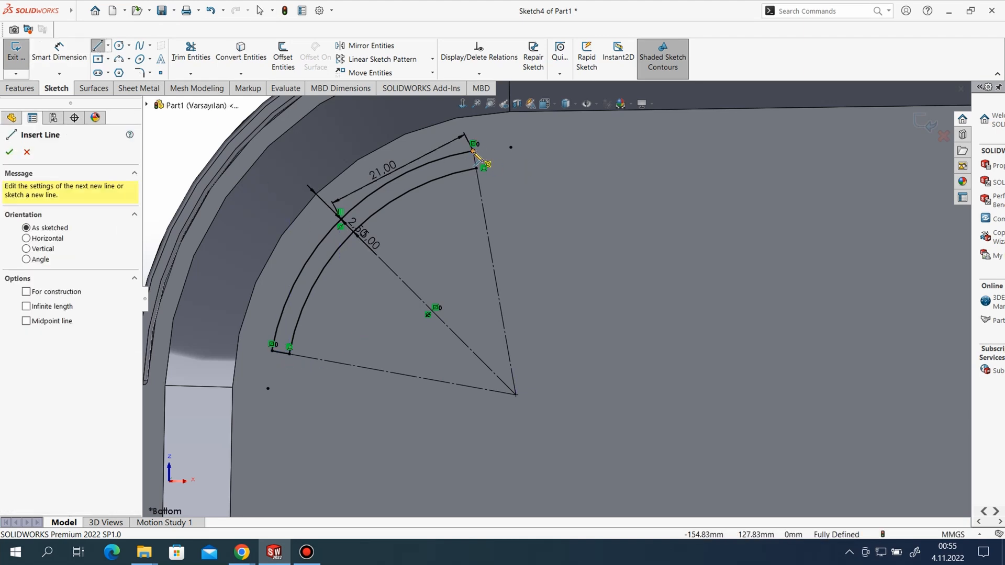
pyautogui.moveTo(474, 152); pyautogui.dragTo(476, 168)
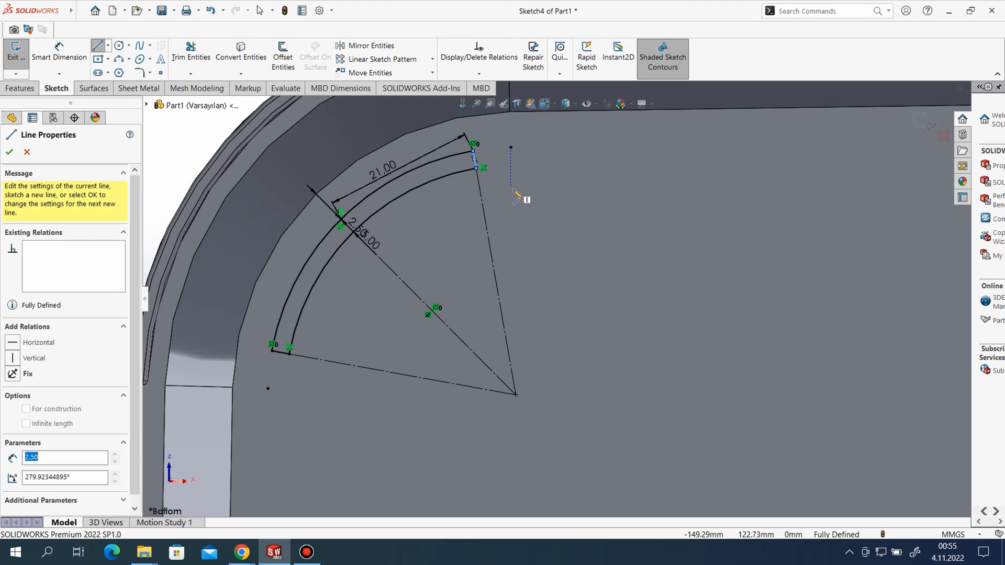
pyautogui.press('Escape')
# Extrude the curved corner profile 1.25 mm as a blind boss merged with the tray
pyautogui.click(20, 88)
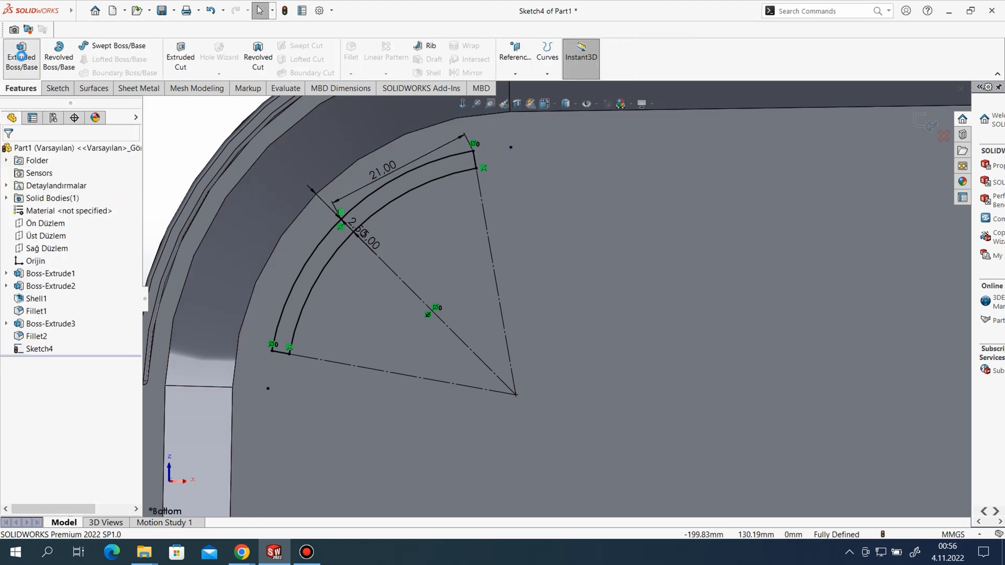
pyautogui.click(21, 56)
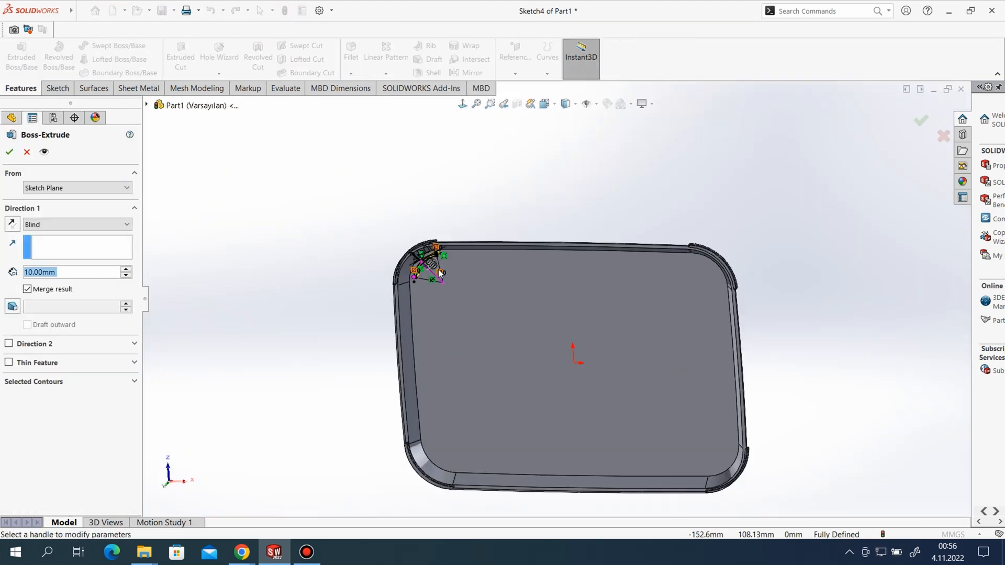
pyautogui.scroll(-3, 366, 273)
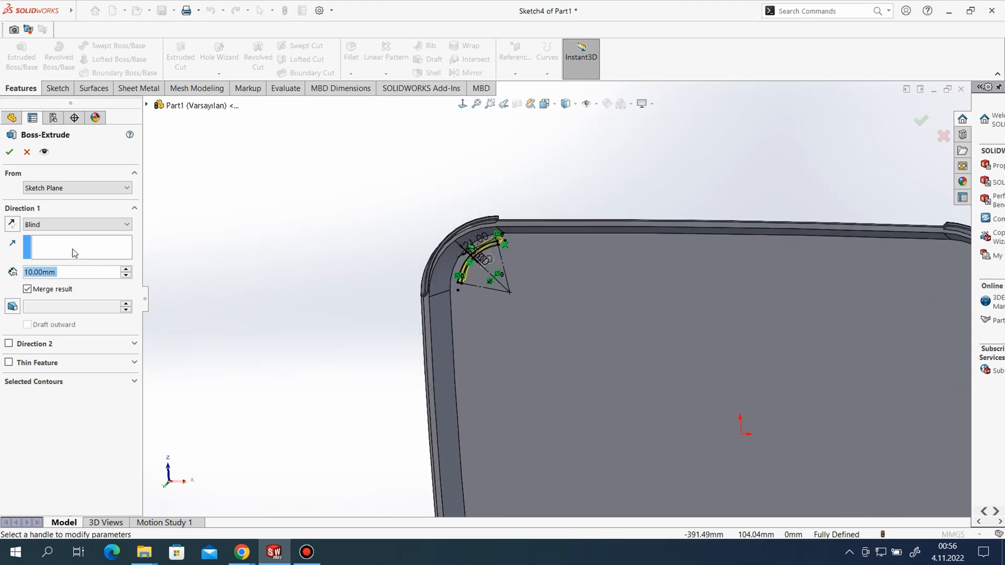
pyautogui.write('1.25')
pyautogui.press('Return')
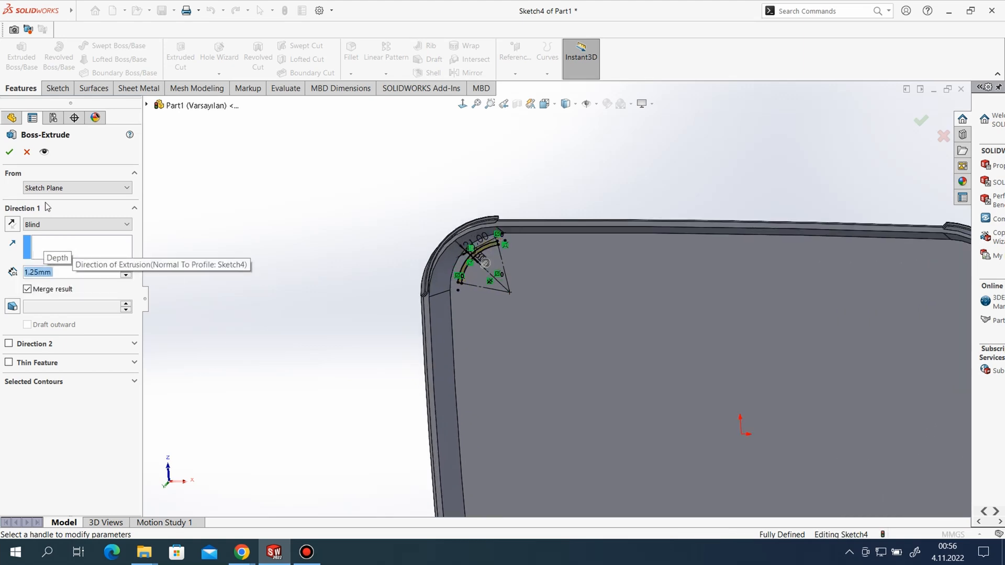
pyautogui.click(8, 153)
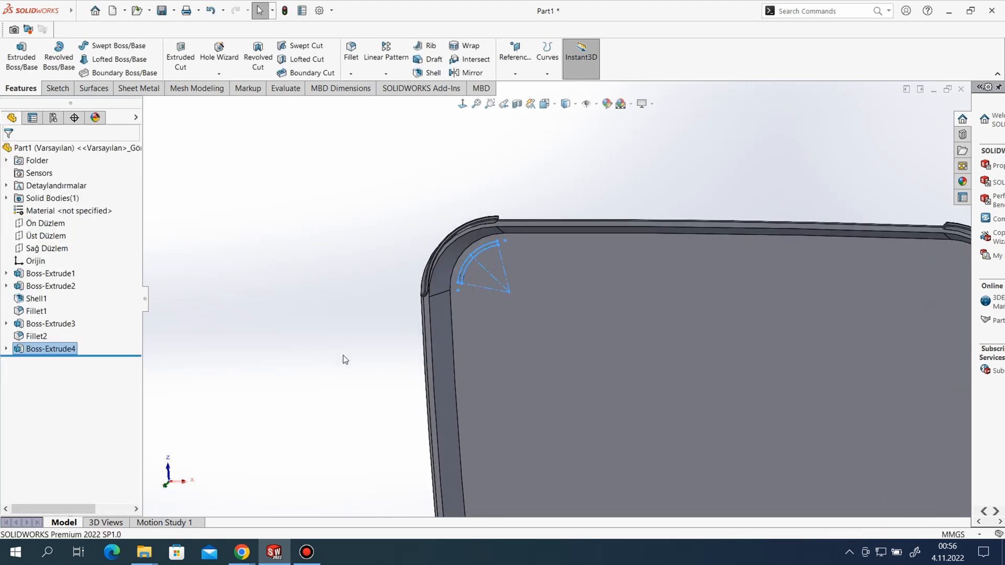
# Start a fillet of 1.25 mm radius and select the two vertical edges and the top edge at one end of the curved strip
pyautogui.scroll(-5, 496, 277)
pyautogui.moveTo(485, 367); pyautogui.dragTo(485, 352, button='middle')
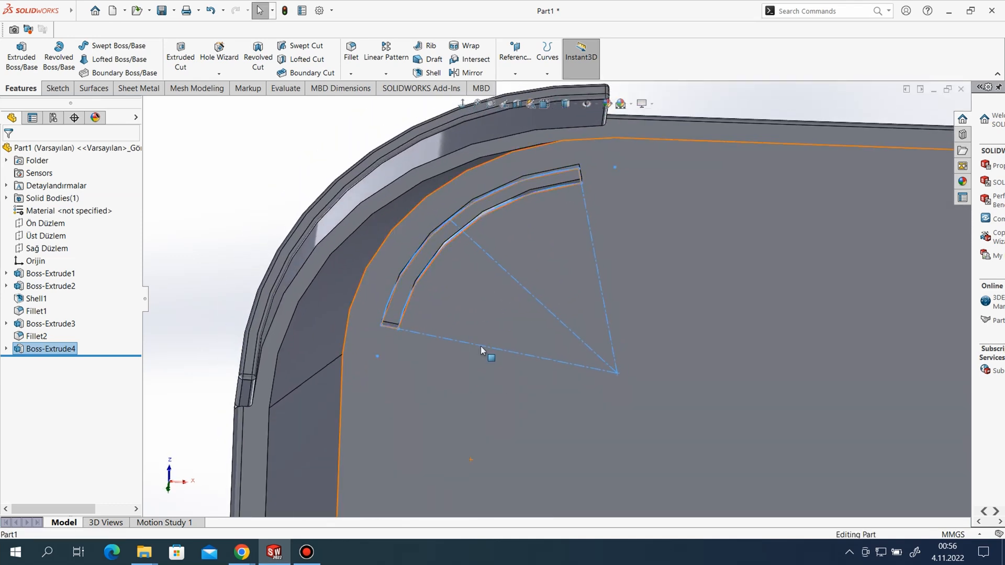
pyautogui.click(281, 222)
pyautogui.moveTo(662, 387); pyautogui.dragTo(661, 327, button='middle')
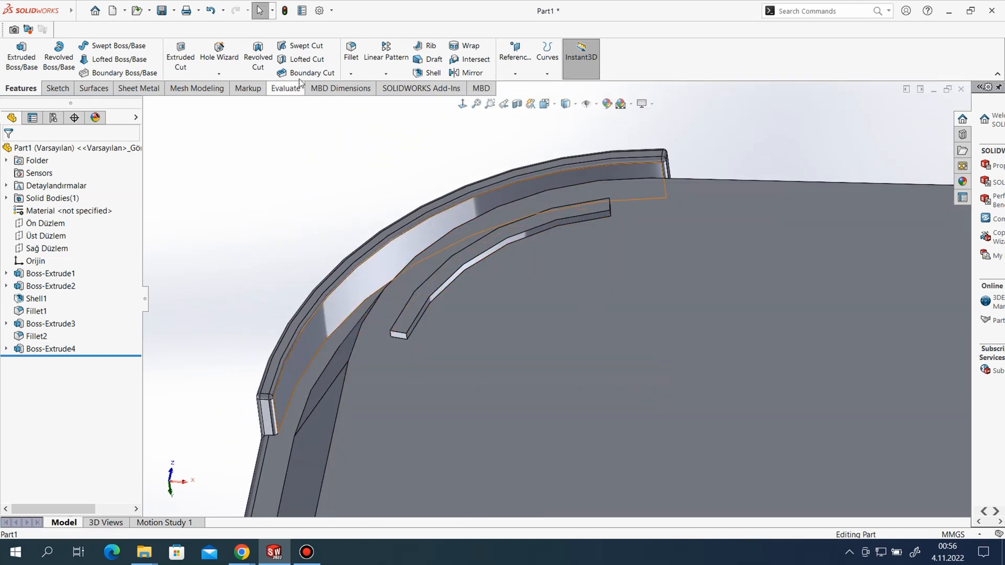
pyautogui.click(352, 53)
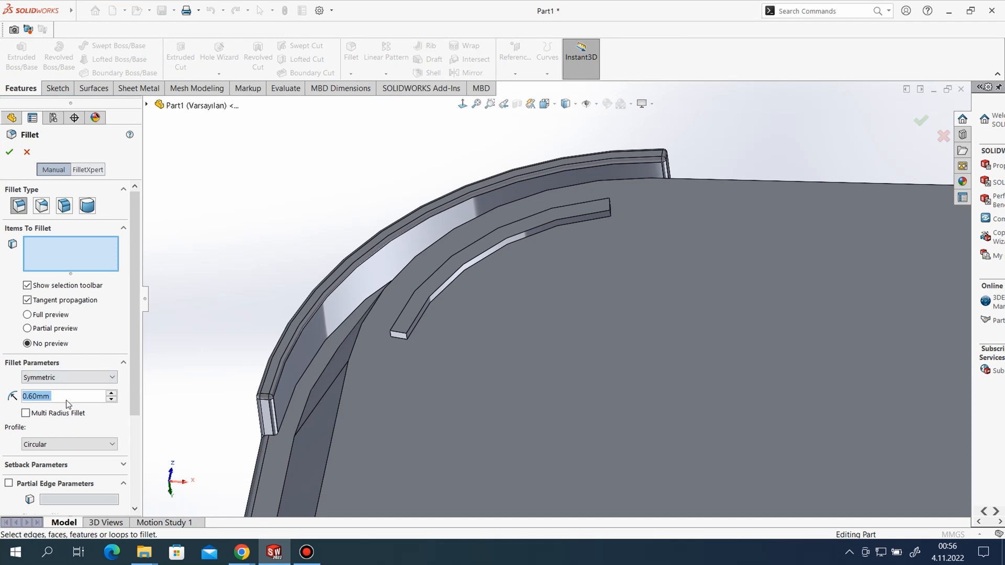
pyautogui.write('1.25')
pyautogui.press('Return')
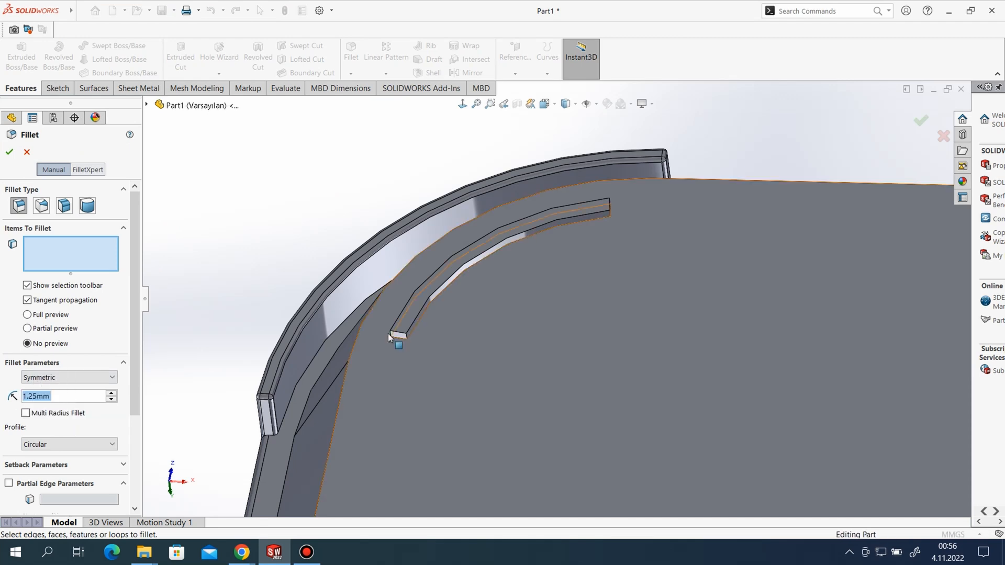
pyautogui.scroll(-5, 390, 337)
pyautogui.click(431, 346)
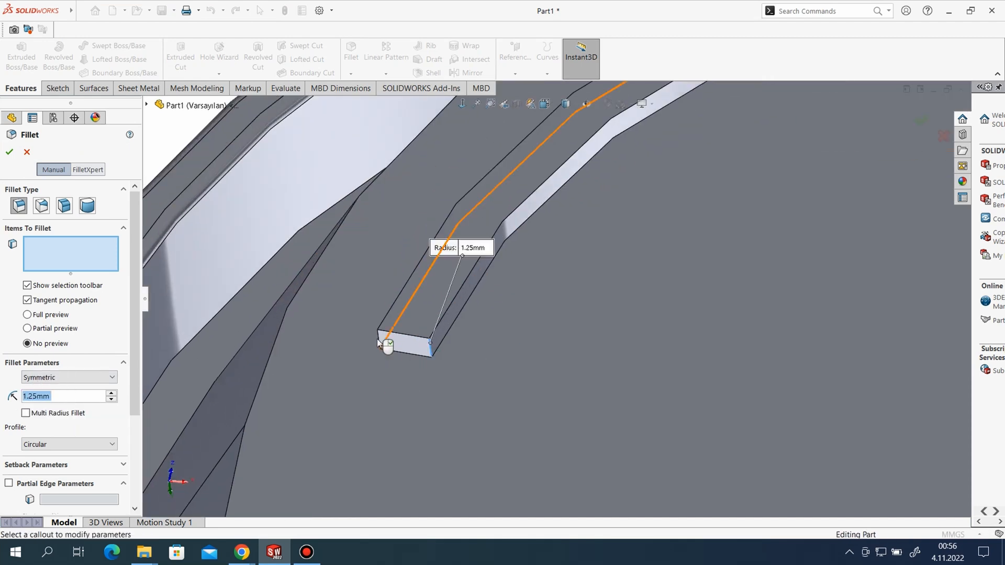
pyautogui.click(379, 341)
pyautogui.click(400, 337)
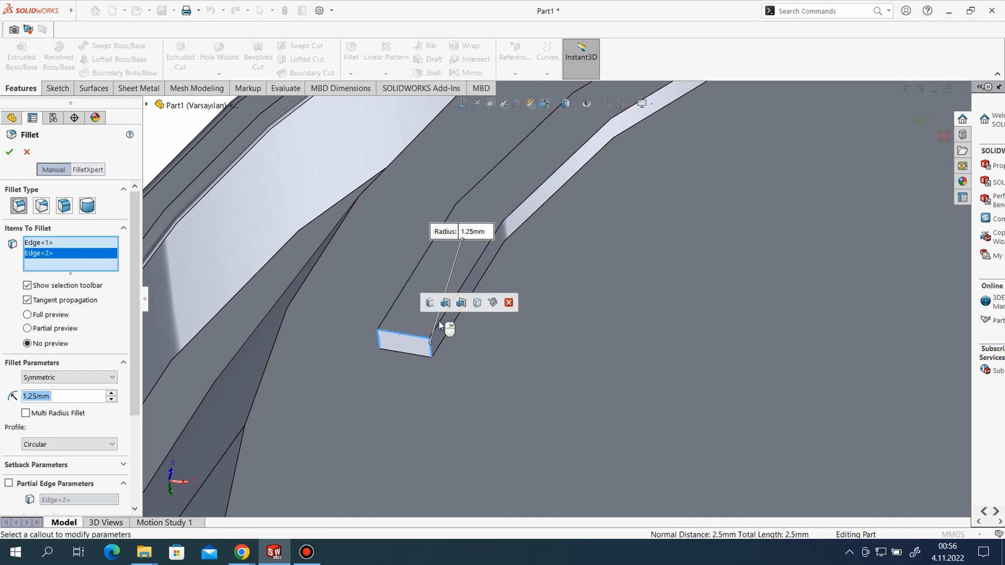
# Remove the mistakenly picked side face from the fillet selection and add the strip's long inner top edge
pyautogui.click(438, 334)
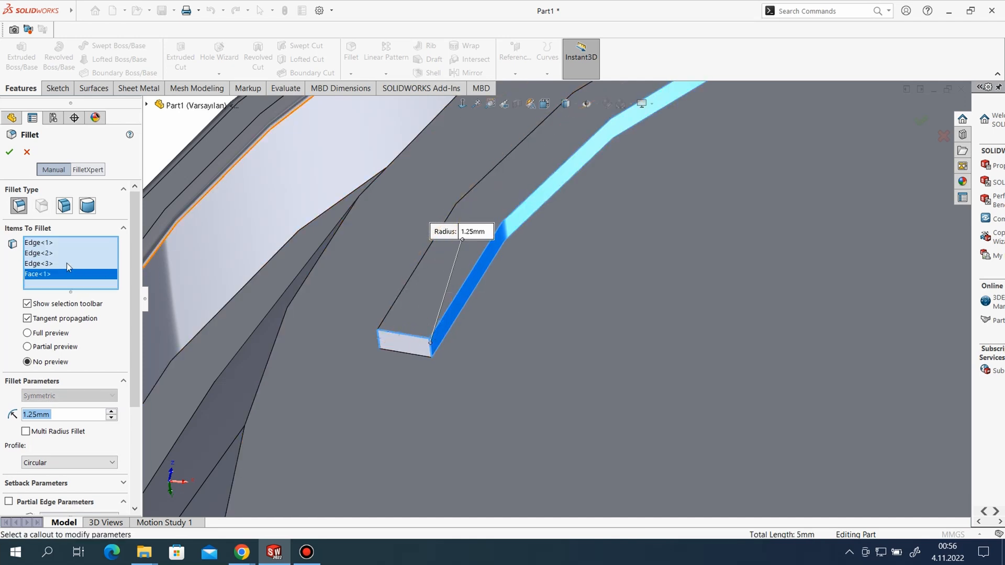
pyautogui.rightClick(113, 273)
pyautogui.click(139, 291)
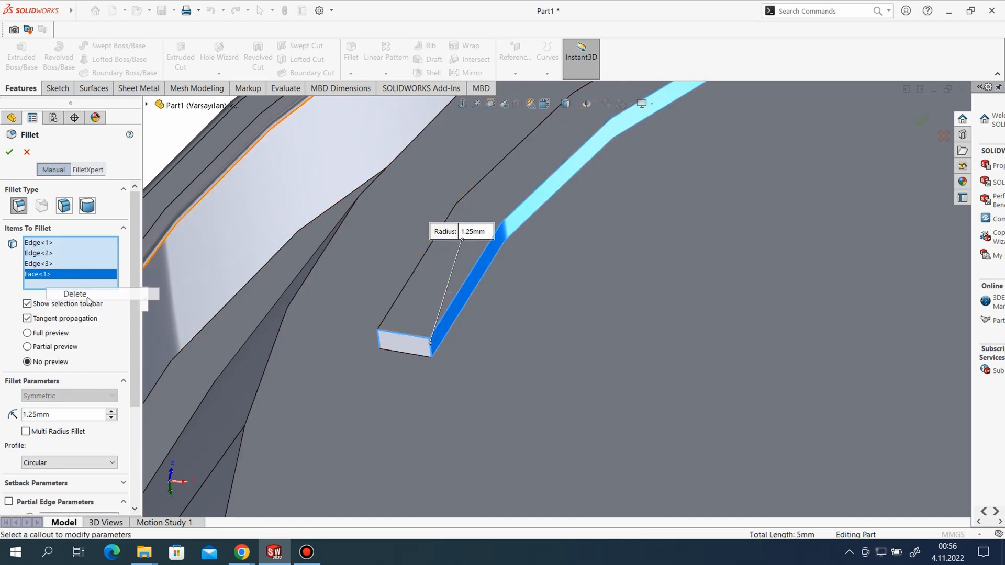
pyautogui.click(446, 307)
pyautogui.click(405, 295)
pyautogui.scroll(3, 469, 407)
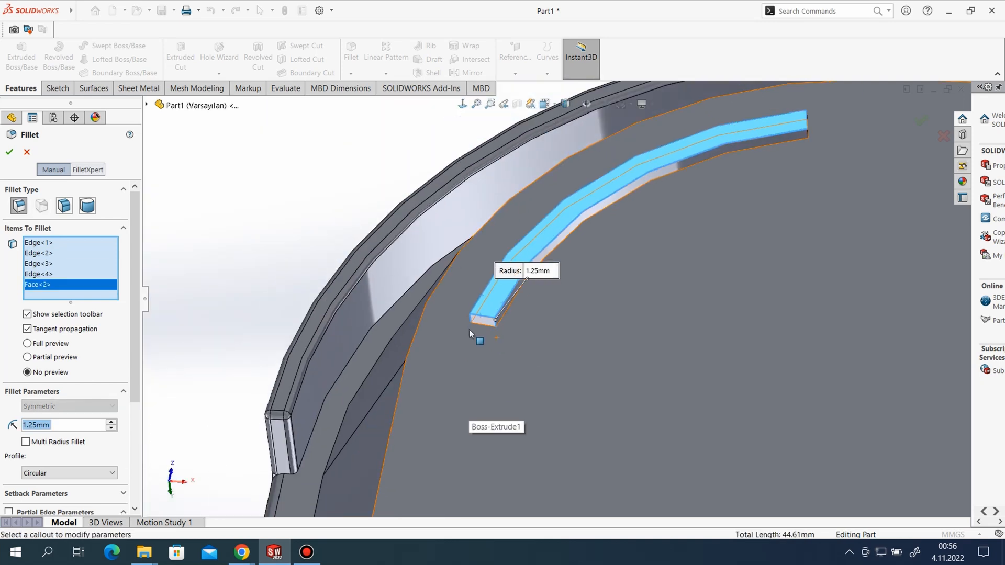
pyautogui.scroll(-5, 469, 329)
pyautogui.rightClick(514, 291)
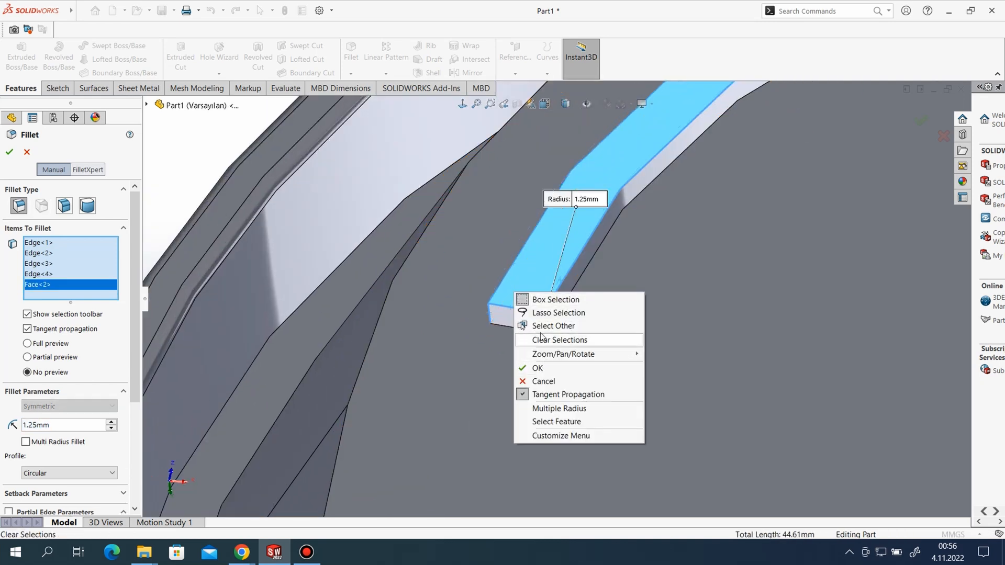
pyautogui.click(79, 285)
pyautogui.rightClick(79, 285)
pyautogui.click(108, 306)
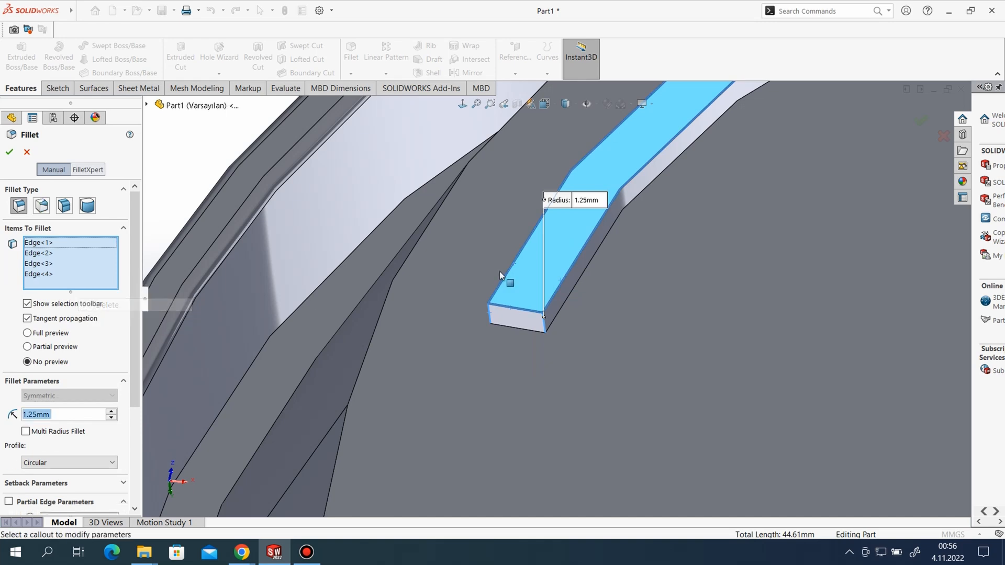
# Add the curved strip's long outer top edge to the fillet selection
pyautogui.scroll(-3, 548, 274)
pyautogui.scroll(-2, 507, 316)
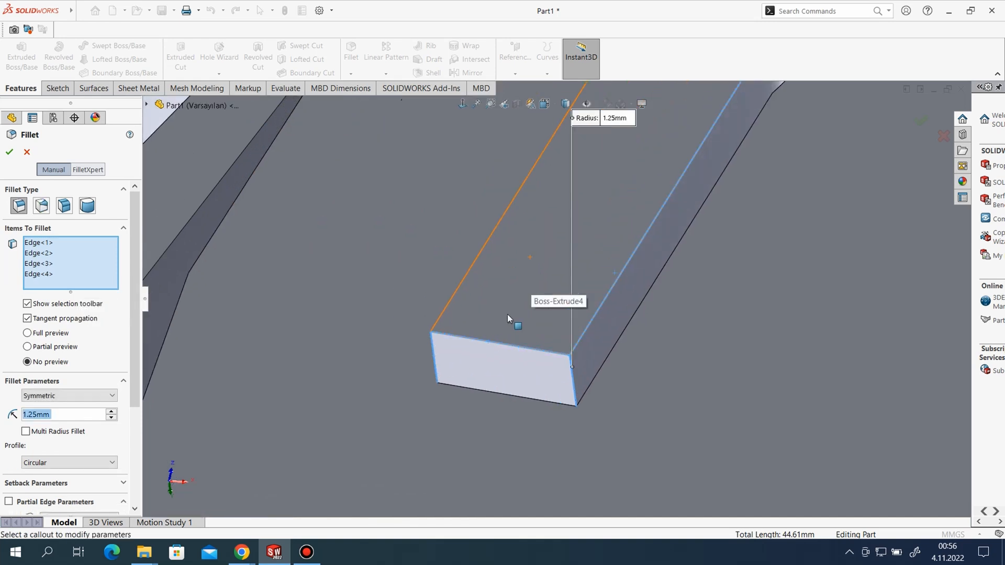
pyautogui.scroll(7, 508, 320)
pyautogui.moveTo(568, 381); pyautogui.dragTo(634, 423, button='middle')
pyautogui.scroll(-4, 525, 296)
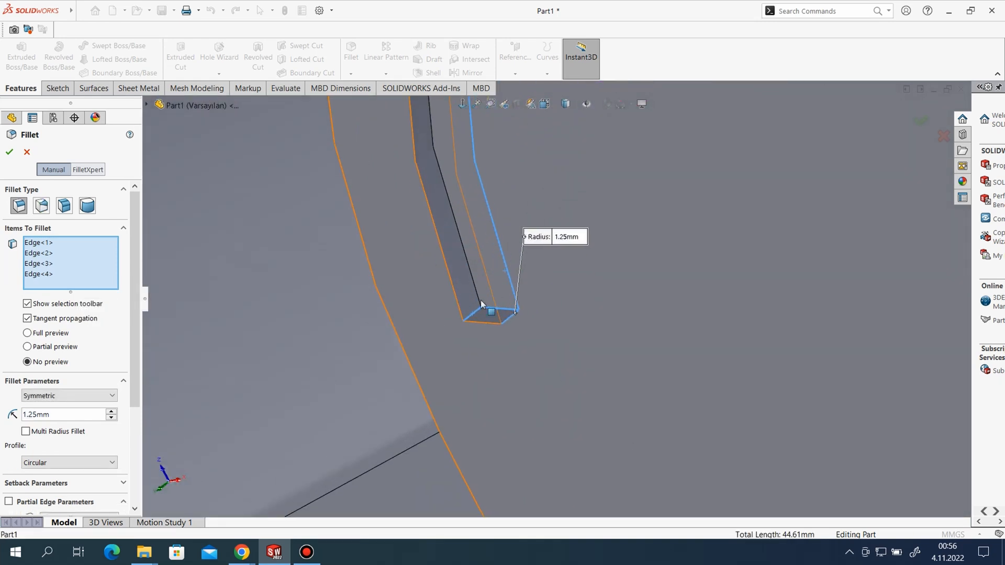
pyautogui.click(478, 300)
# Add the top edge and two vertical edges at the strip's other end and apply the 1.25 mm fillet
pyautogui.scroll(7, 524, 374)
pyautogui.scroll(3, 515, 400)
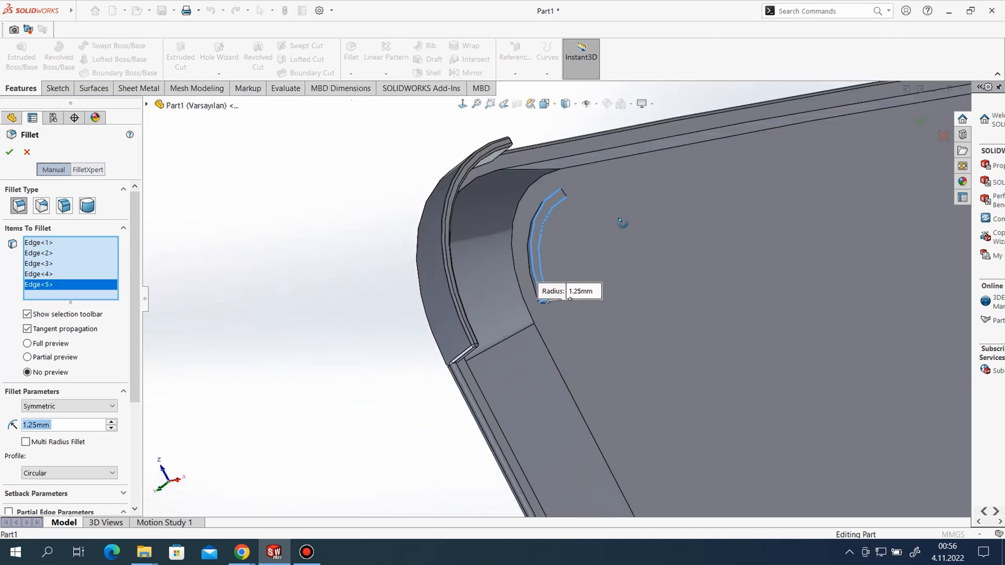
pyautogui.moveTo(621, 223); pyautogui.dragTo(533, 272, button='middle')
pyautogui.scroll(-7, 582, 167)
pyautogui.scroll(-3, 527, 237)
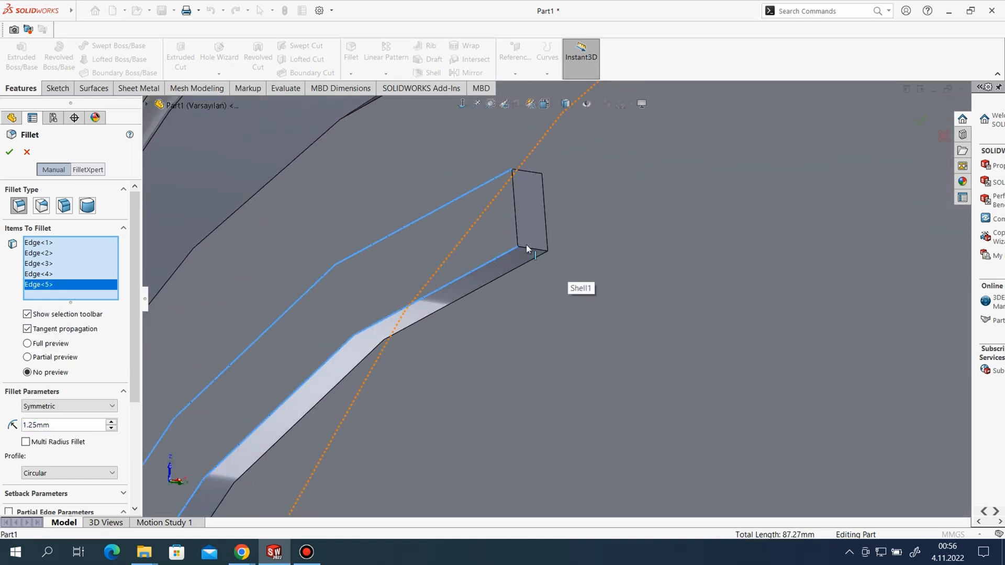
pyautogui.click(516, 215)
pyautogui.click(516, 213)
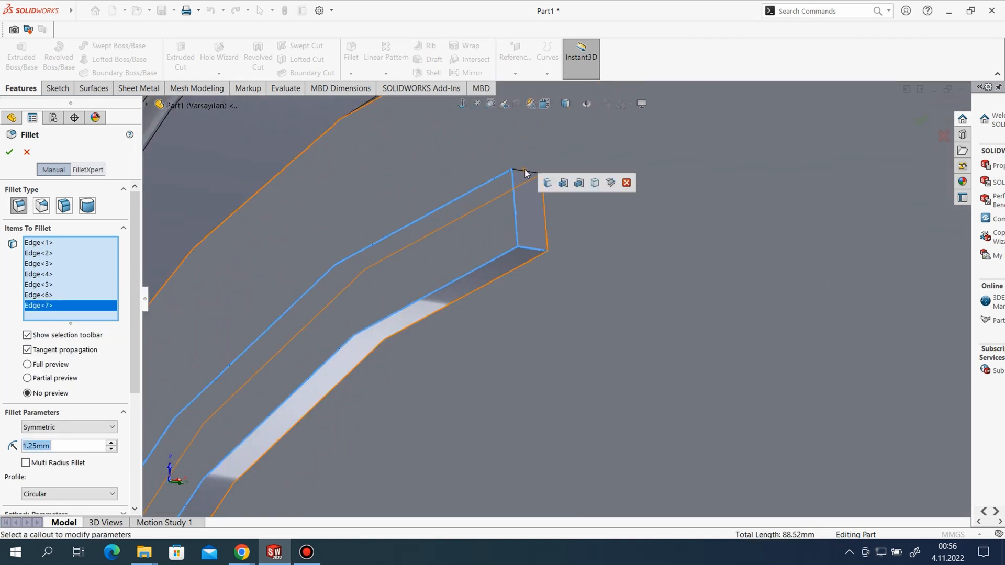
pyautogui.click(525, 171)
pyautogui.scroll(4, 694, 263)
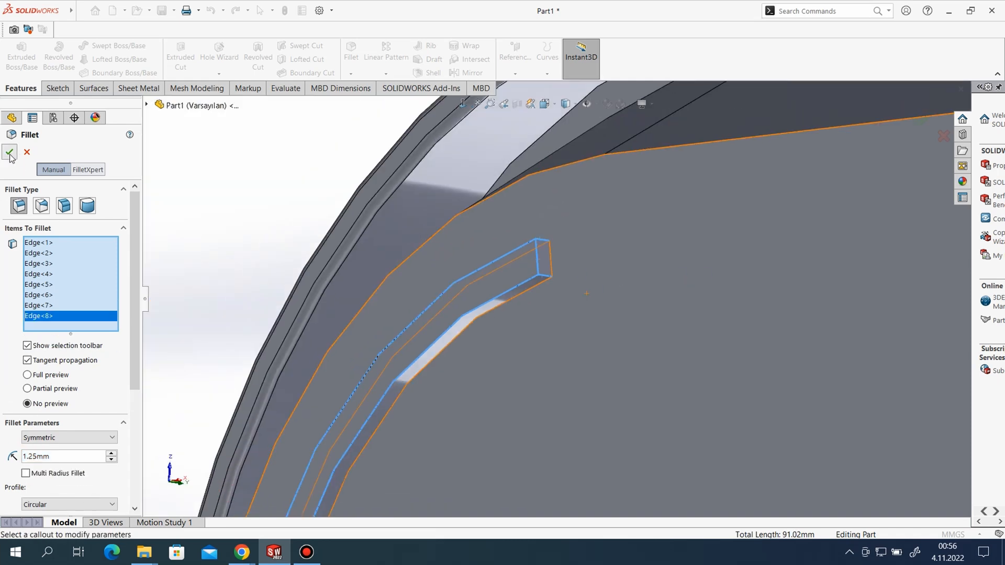
pyautogui.click(11, 153)
# Mirror the curved foot's Boss-Extrude4 and Fillet3 about the right plane (Sağ Düzlem)
pyautogui.scroll(3, 504, 271)
pyautogui.moveTo(504, 271); pyautogui.dragTo(469, 202, button='middle')
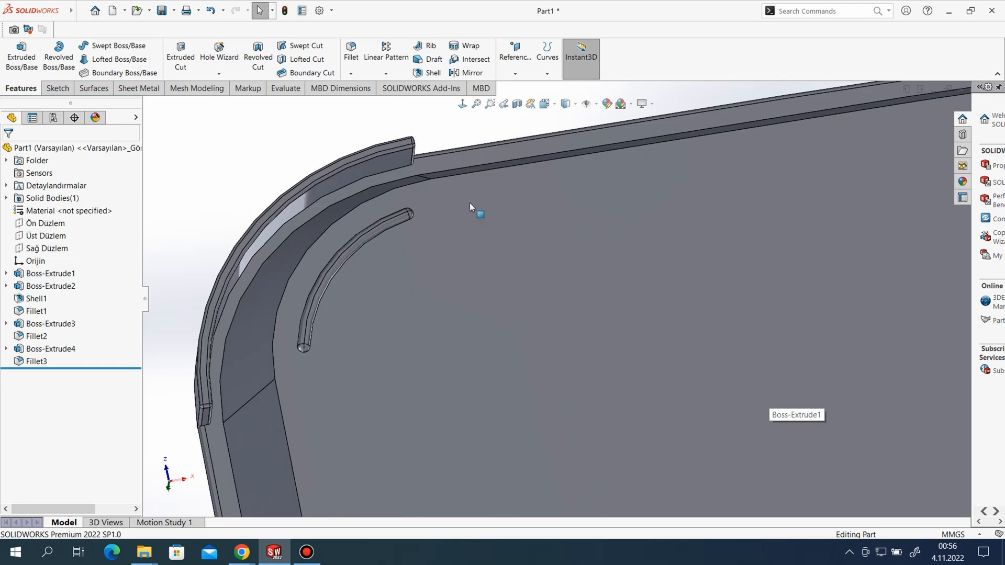
pyautogui.click(466, 73)
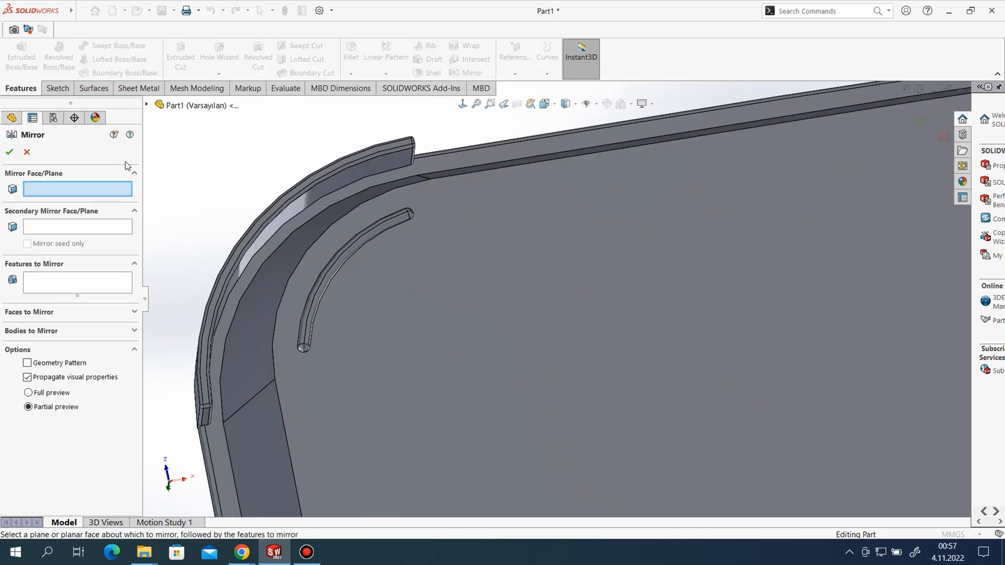
pyautogui.click(72, 285)
pyautogui.click(147, 104)
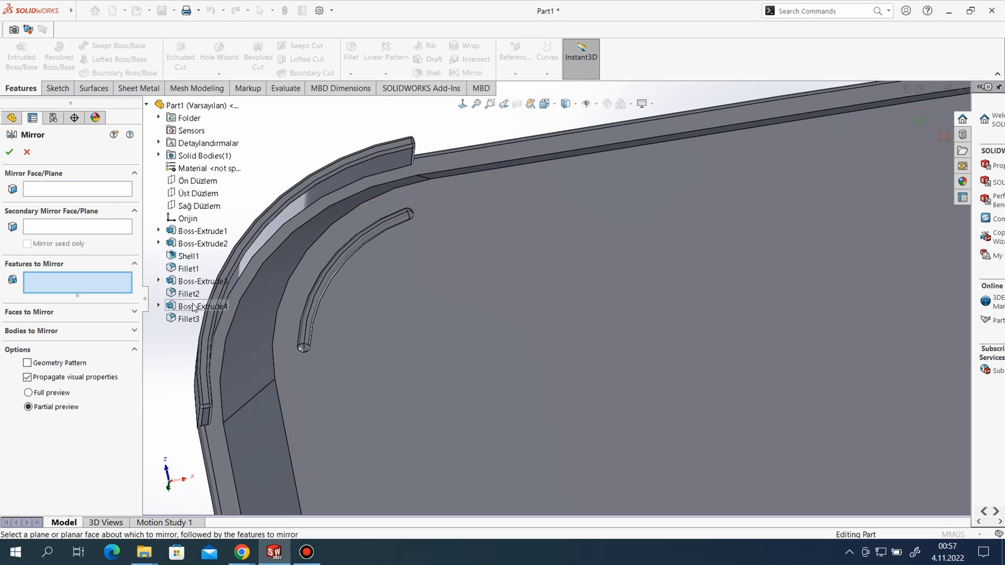
pyautogui.click(184, 306)
pyautogui.click(180, 319)
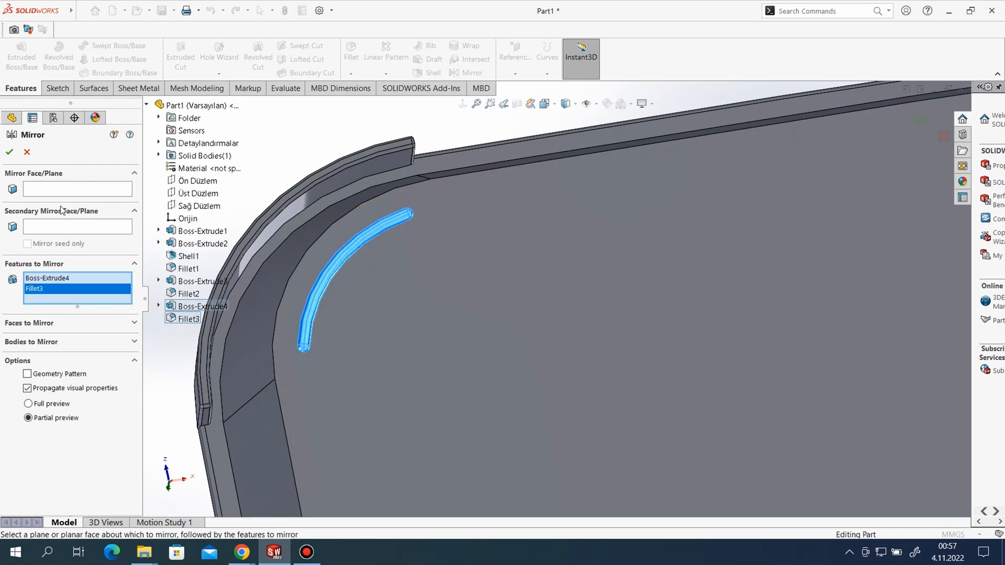
pyautogui.click(45, 195)
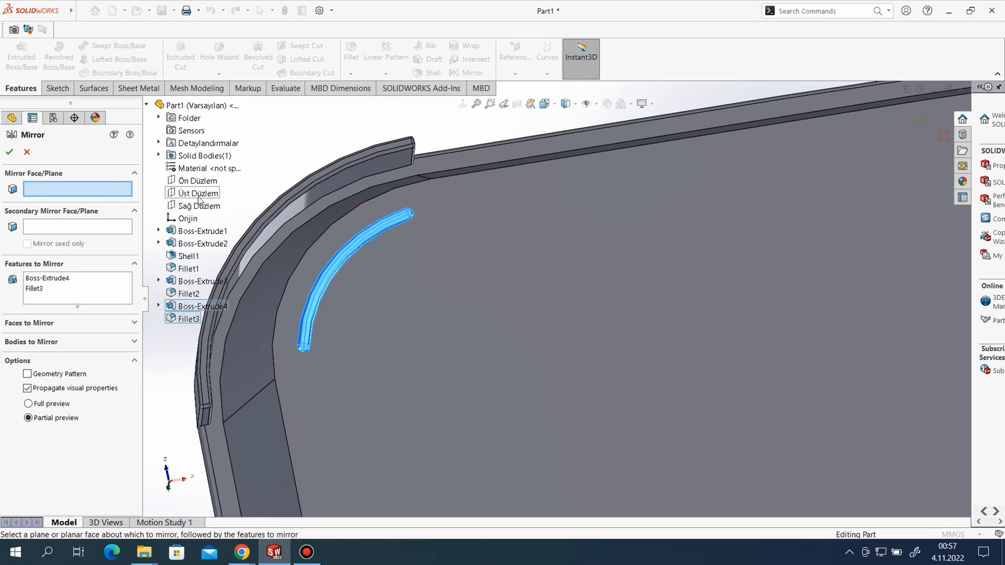
pyautogui.scroll(12, 576, 298)
pyautogui.scroll(-3, 725, 369)
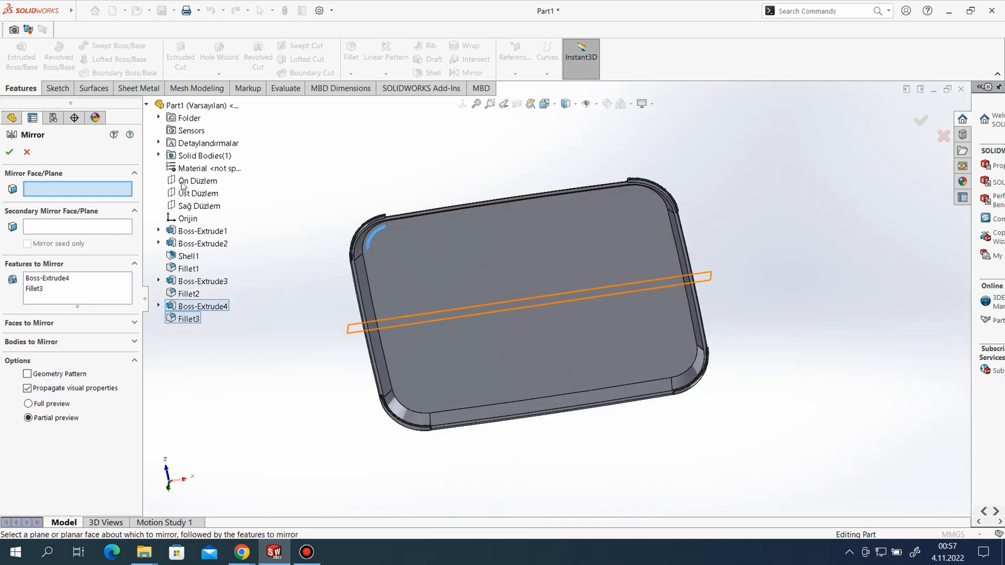
pyautogui.click(196, 206)
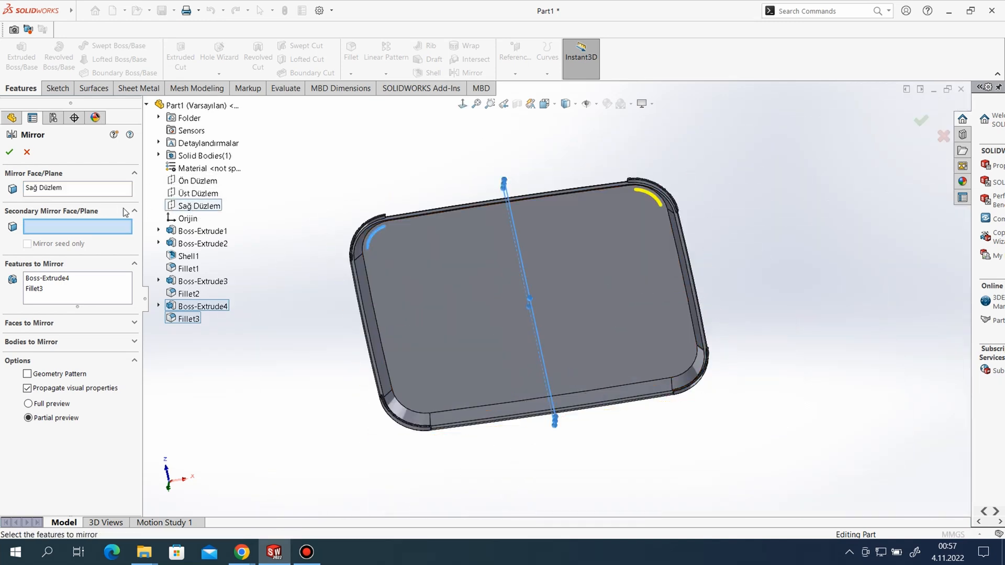
pyautogui.click(11, 153)
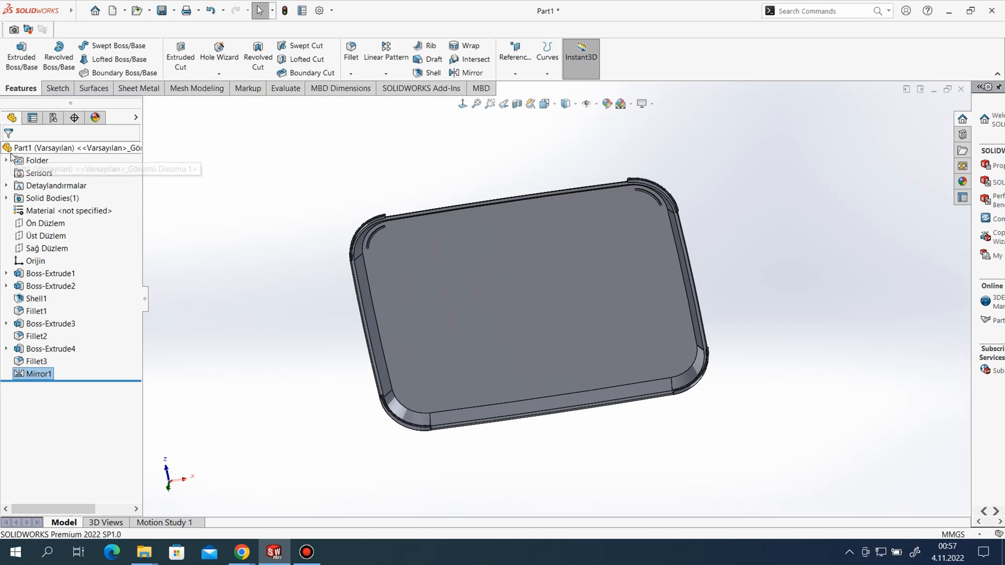
# Mirror Mirror1, Boss-Extrude4 and Fillet3 about the front plane (Ön Düzlem) to put feet at the remaining two corners
pyautogui.click(478, 73)
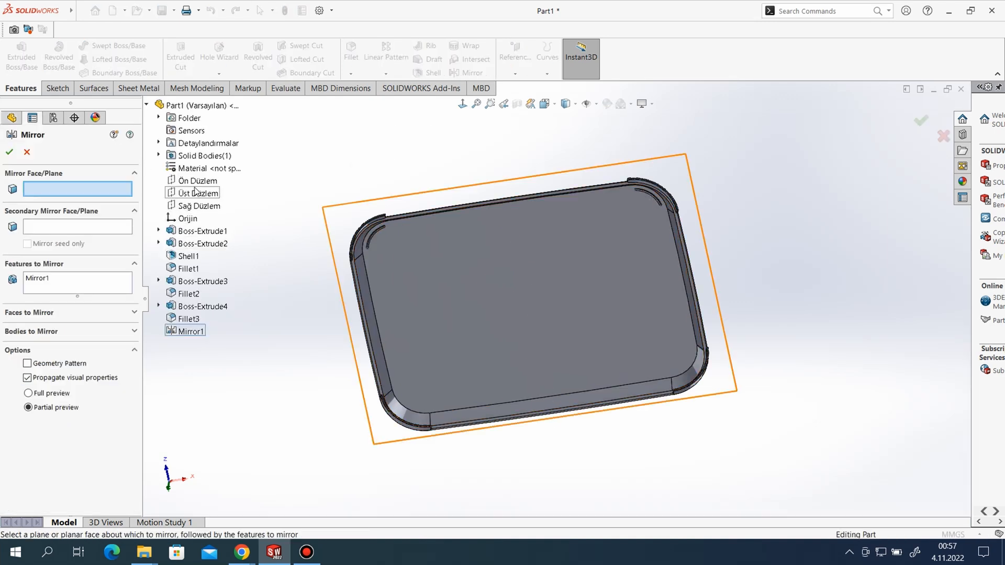
pyautogui.click(198, 181)
pyautogui.click(76, 281)
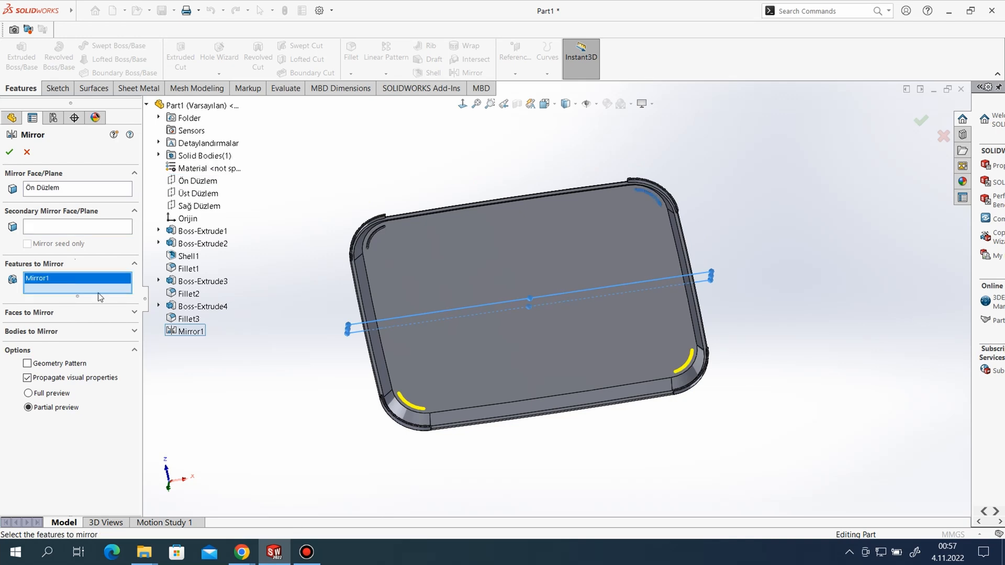
pyautogui.click(202, 306)
pyautogui.click(190, 319)
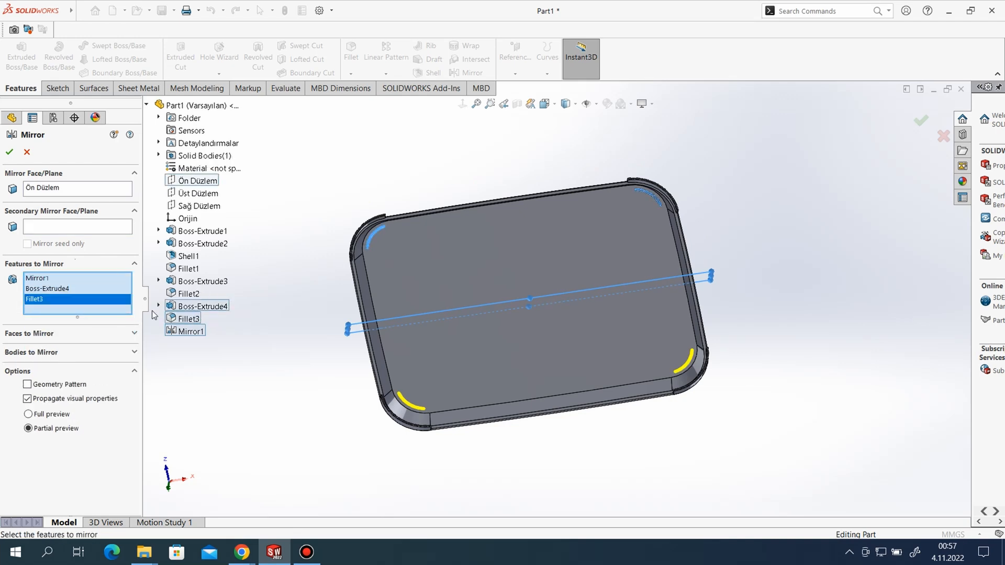
pyautogui.click(9, 152)
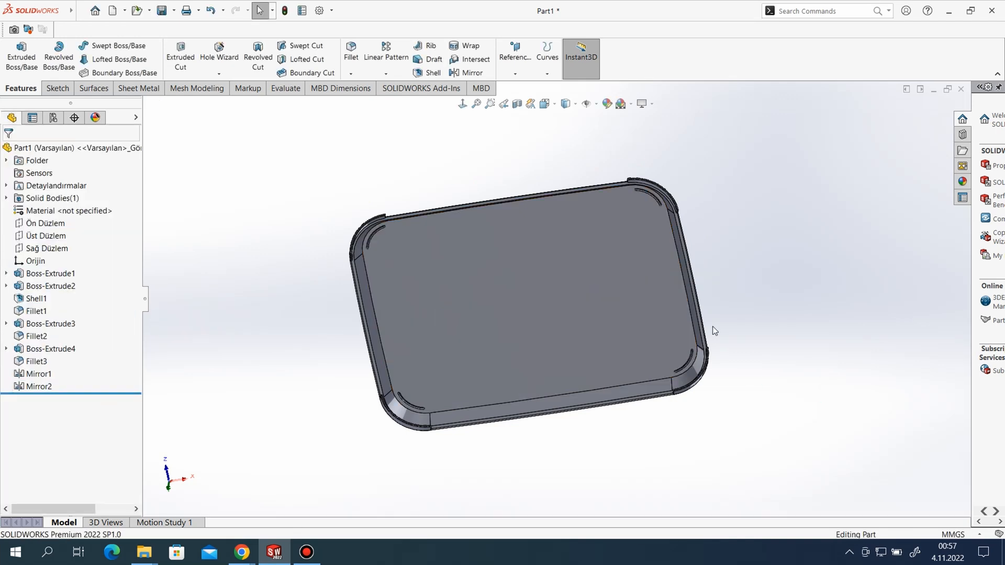
# Apply a light cyan colour from the standard swatches to the whole tray part
pyautogui.moveTo(492, 295); pyautogui.dragTo(758, 312, button='middle')
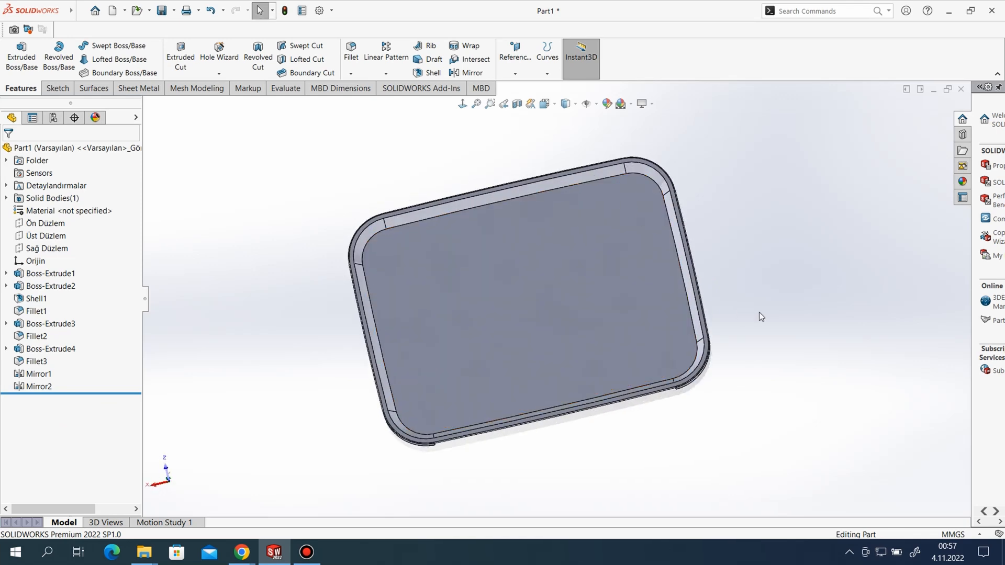
pyautogui.scroll(-2, 759, 312)
pyautogui.scroll(2, 759, 312)
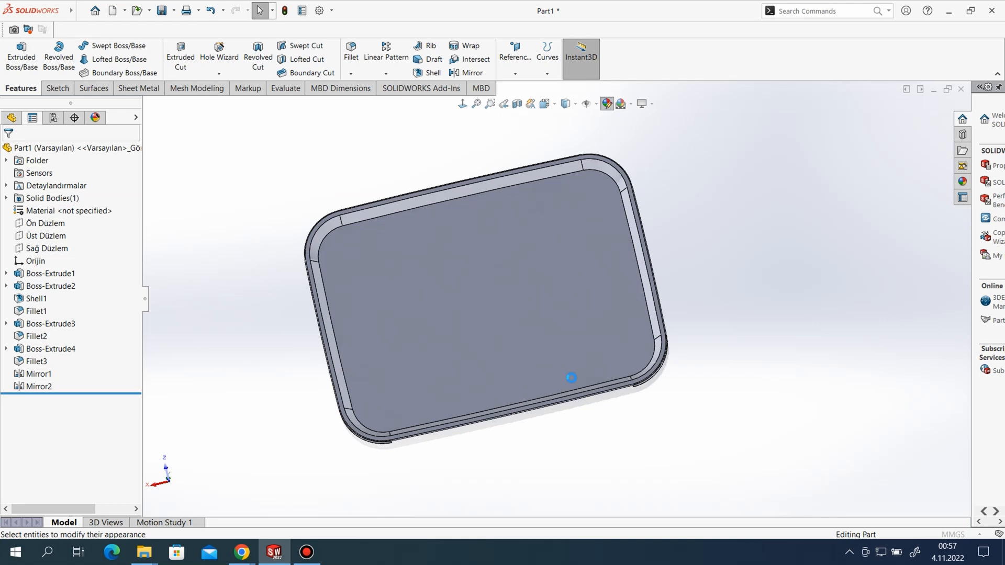
pyautogui.moveTo(574, 455); pyautogui.dragTo(578, 377, button='middle')
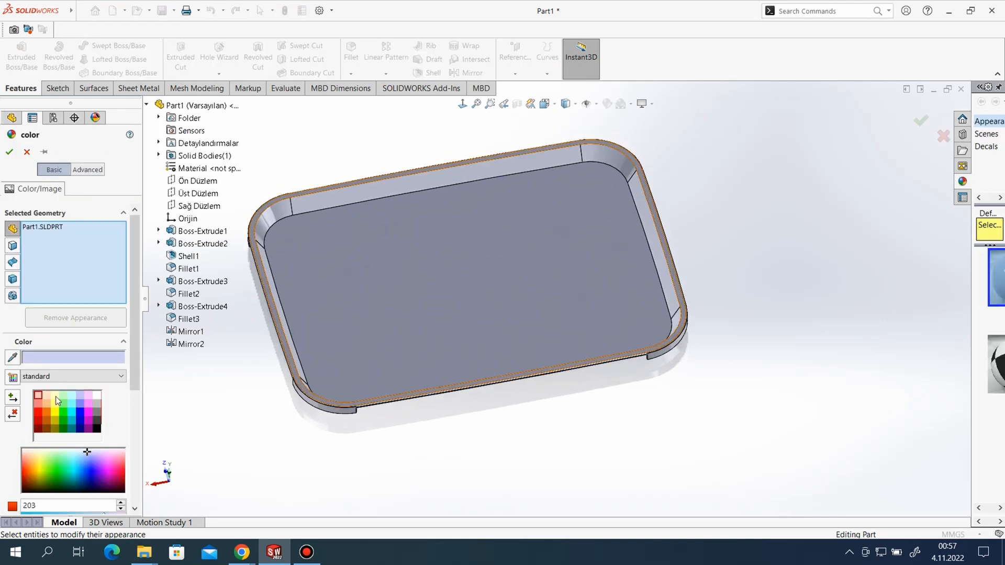
pyautogui.click(71, 404)
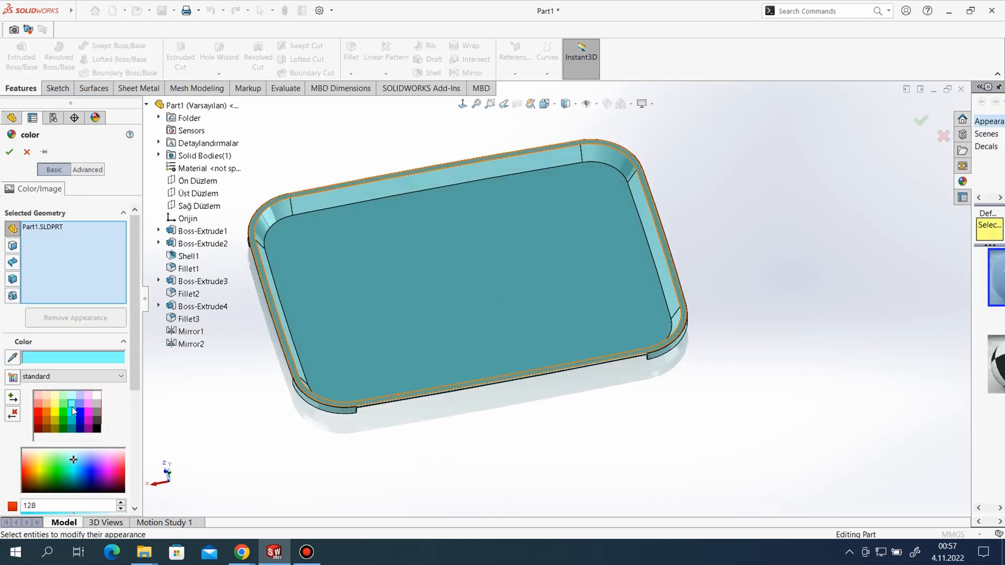
pyautogui.click(9, 152)
pyautogui.moveTo(589, 344); pyautogui.dragTo(588, 405, button='middle')
pyautogui.scroll(1, 610, 399)
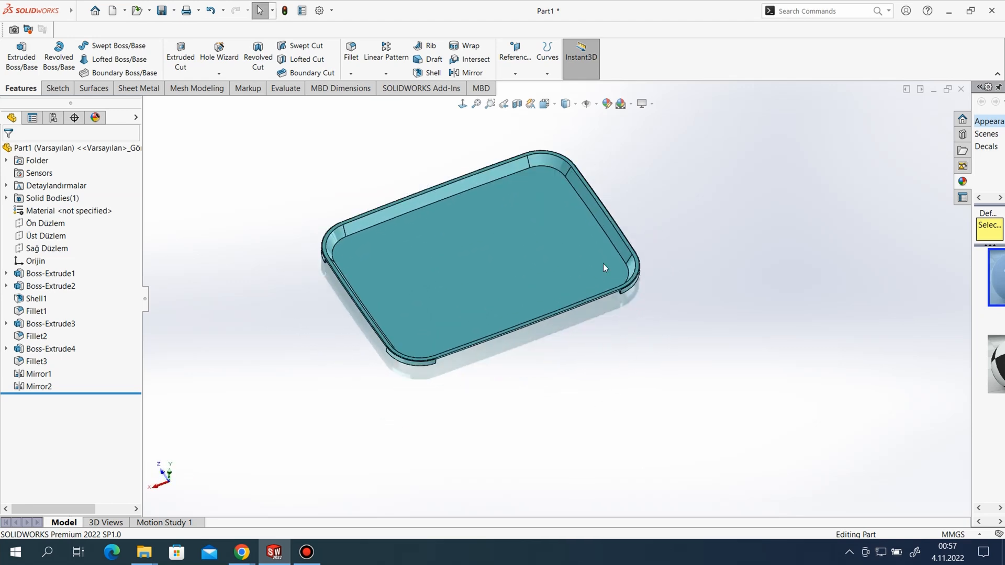
pyautogui.scroll(-2, 583, 235)
pyautogui.moveTo(601, 291); pyautogui.dragTo(718, 391, button='middle')
pyautogui.scroll(2, 748, 402)
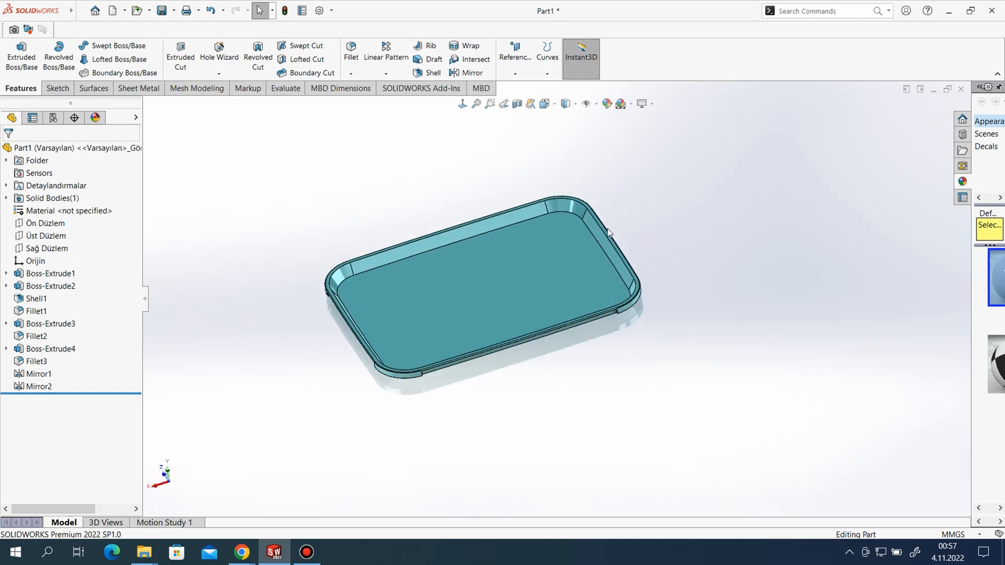
pyautogui.scroll(-1, 607, 231)
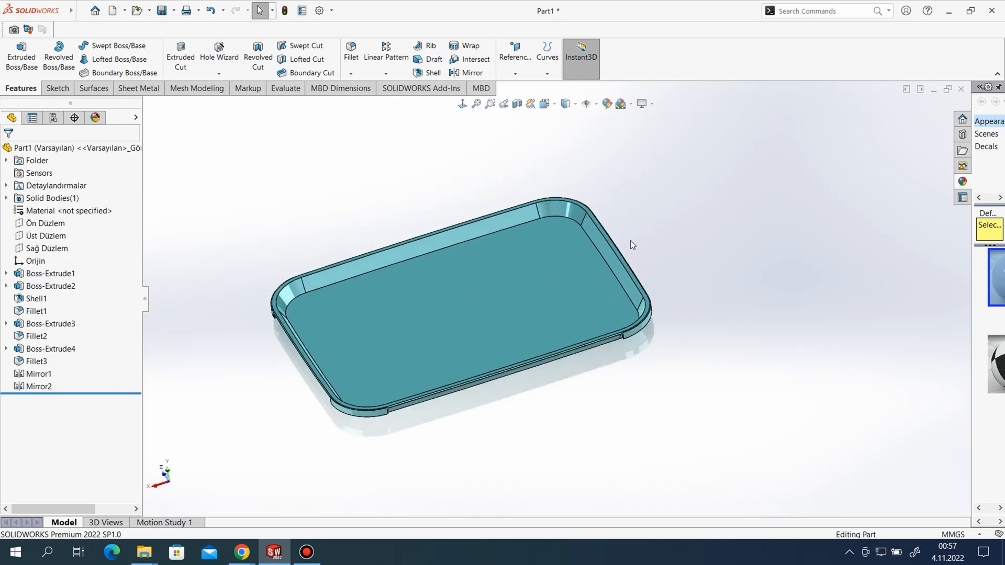